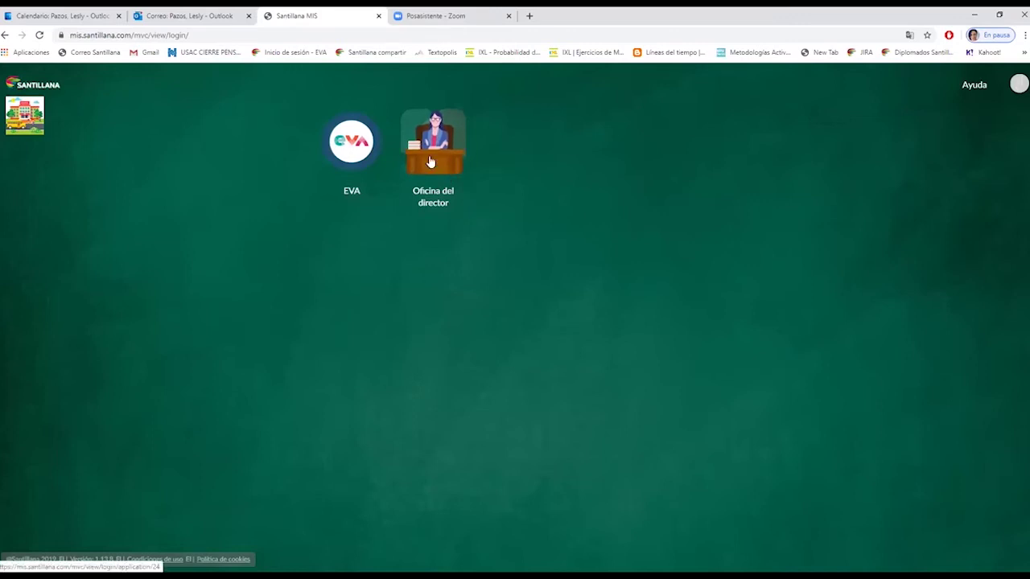
# - Go to the Santillana Digital Mesa de ayuda page and browse its Manuales de ayuda, Fichas técnicas and Videos explicativos
pyautogui.click(430, 162)
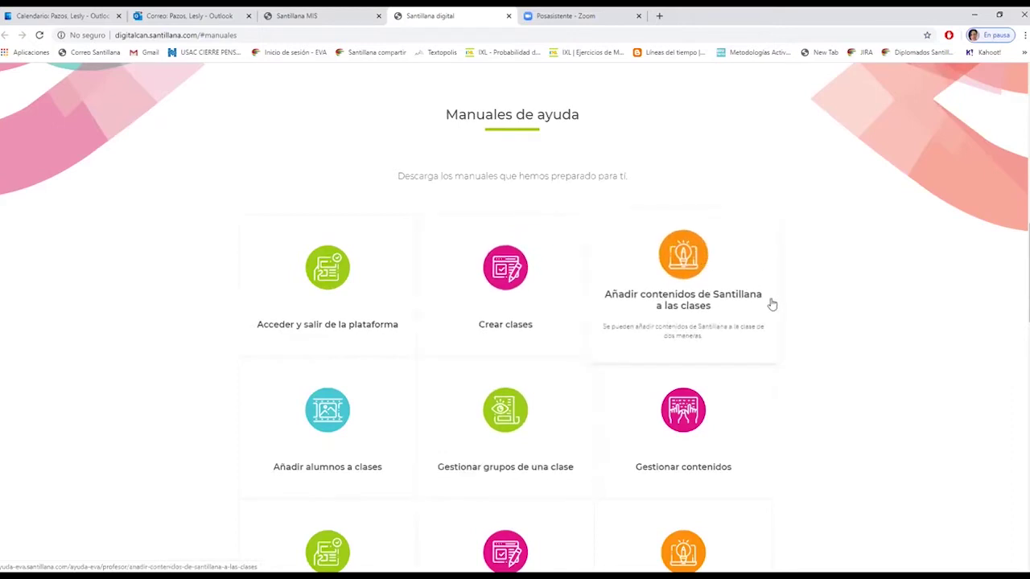
pyautogui.scroll(-1, 729, 388)
pyautogui.scroll(-6, 730, 392)
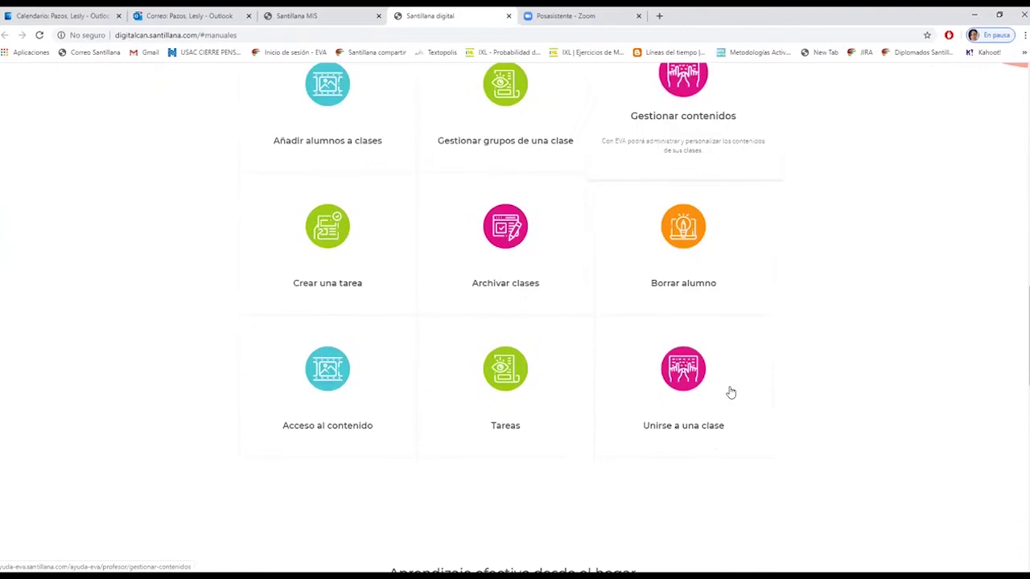
pyautogui.scroll(-5, 730, 392)
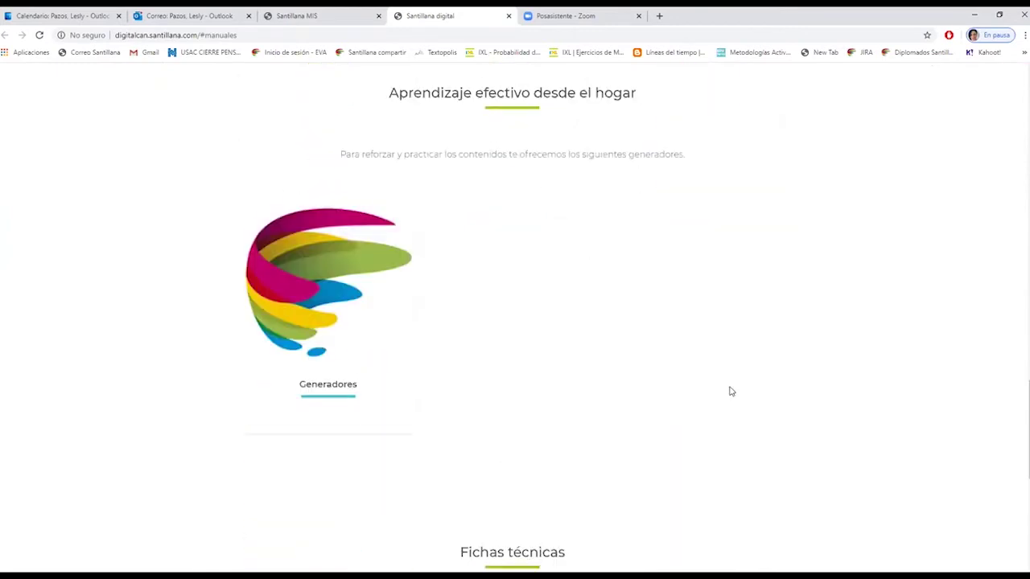
pyautogui.scroll(-3, 730, 391)
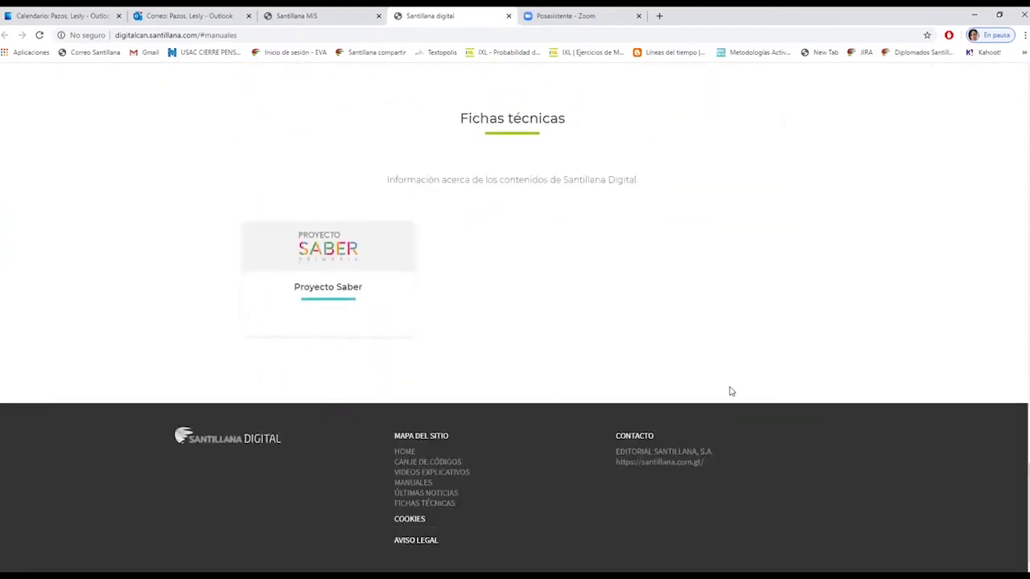
pyautogui.scroll(5, 731, 392)
pyautogui.scroll(7, 731, 392)
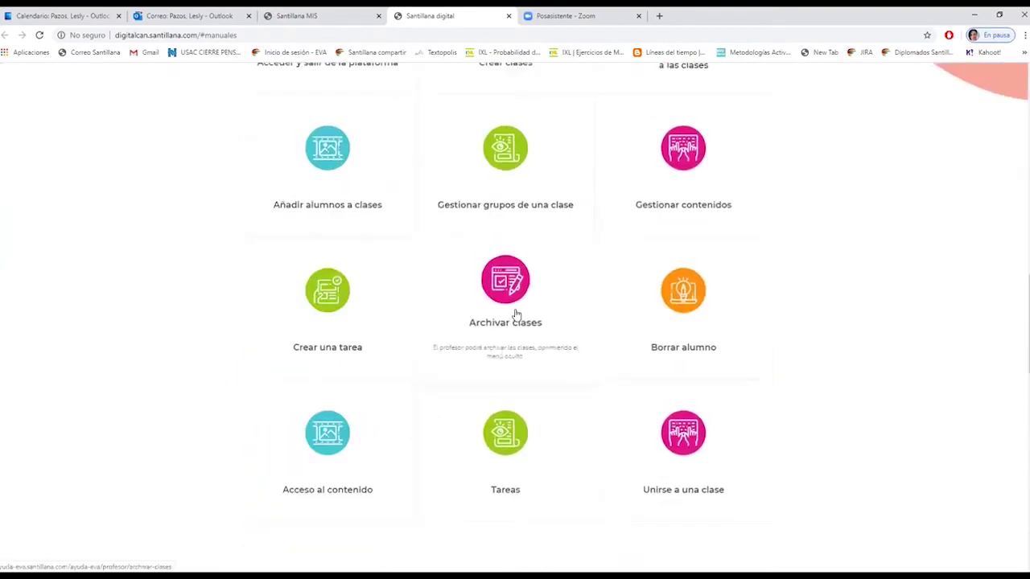
pyautogui.scroll(5, 517, 315)
pyautogui.scroll(6, 517, 314)
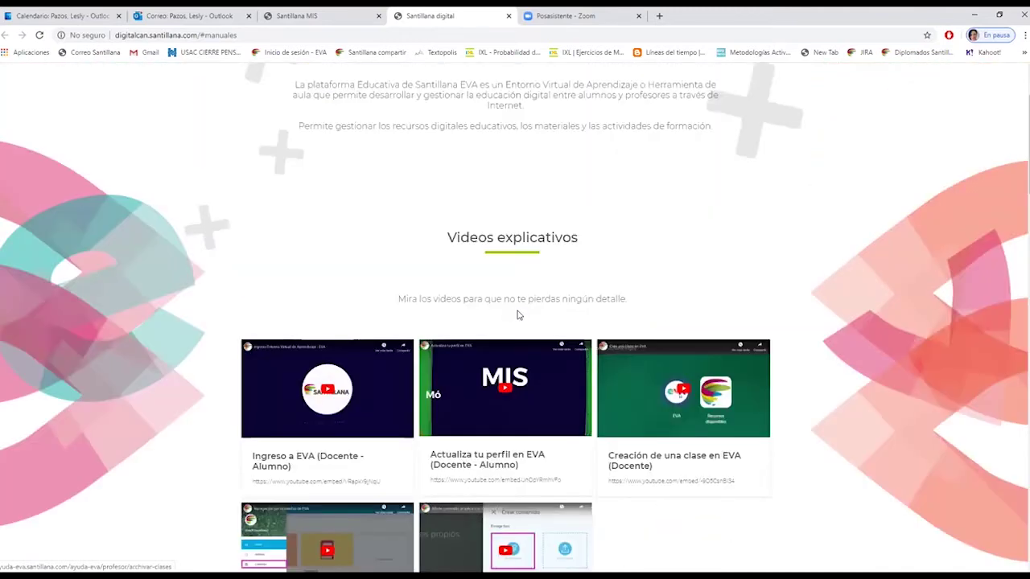
pyautogui.scroll(-3, 565, 428)
pyautogui.scroll(4, 565, 428)
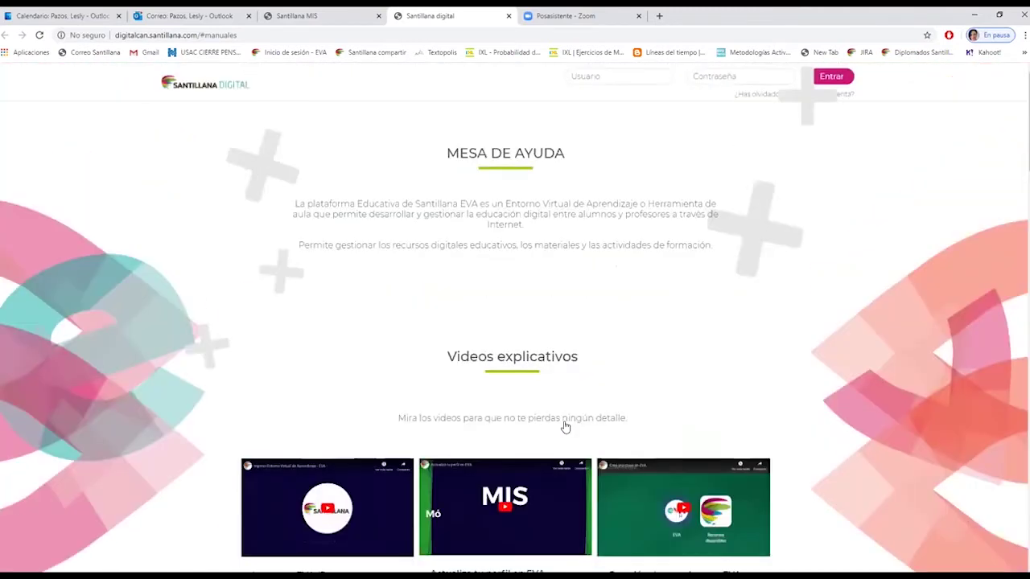
# - Launch EVA from the Santillana MIS launcher and dismiss the Google Translate prompt
pyautogui.click(346, 16)
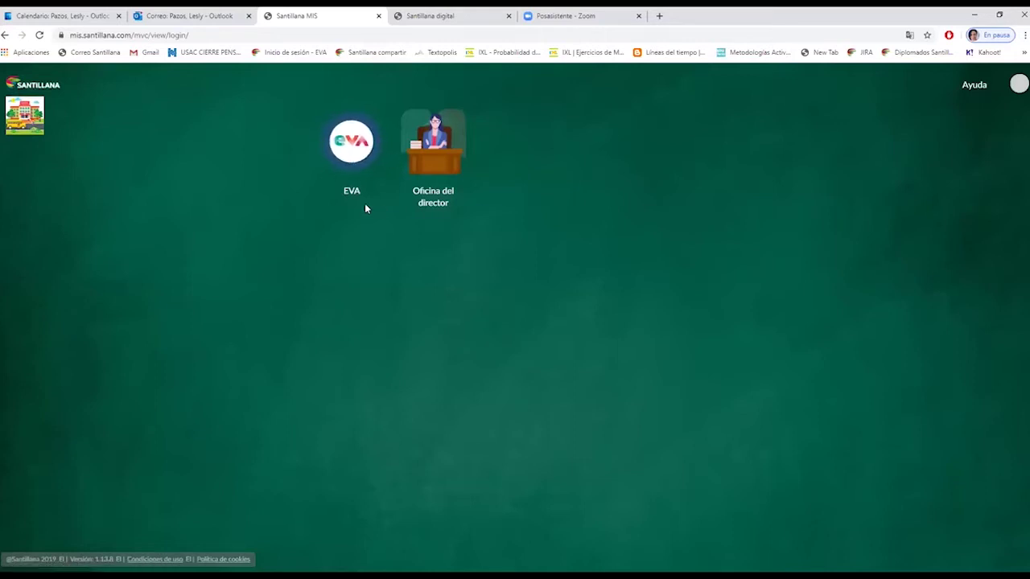
pyautogui.click(350, 158)
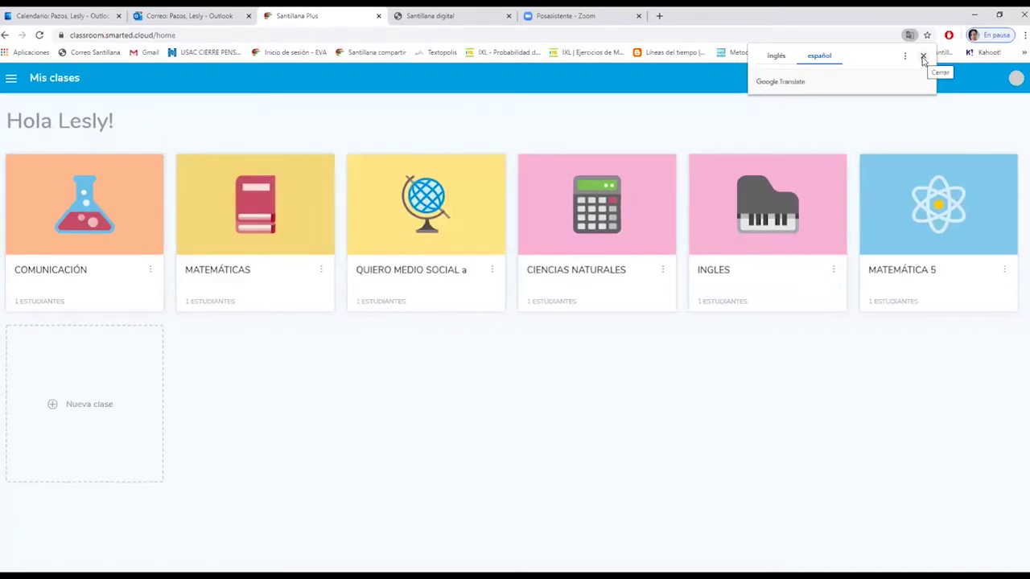
pyautogui.click(923, 57)
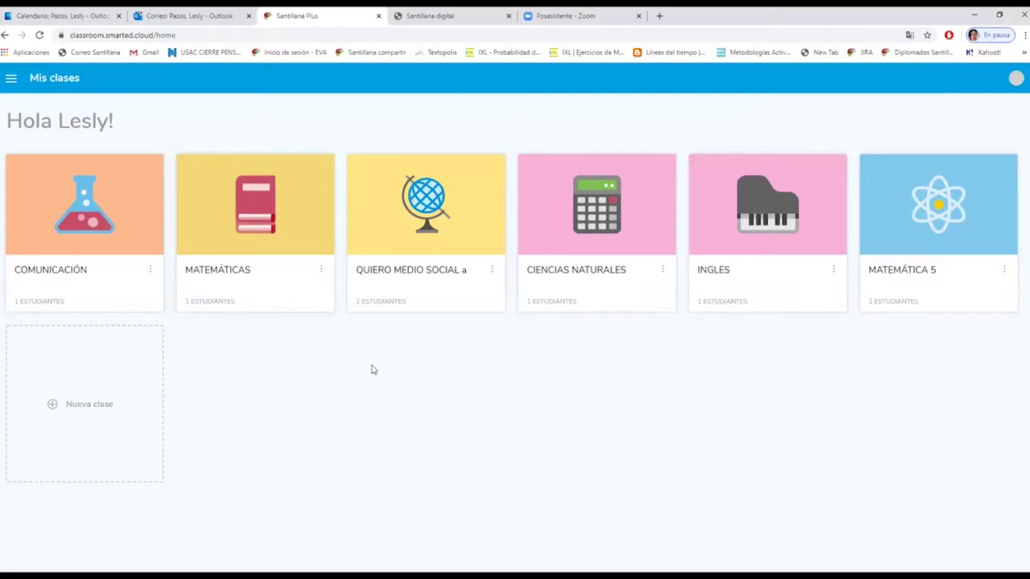
# - Add classes COMUNICACIÓN 7, COMUNICACIÓN 8 and COMUNICACIÓN 9 through Nueva clase
pyautogui.click(96, 409)
pyautogui.click(487, 356)
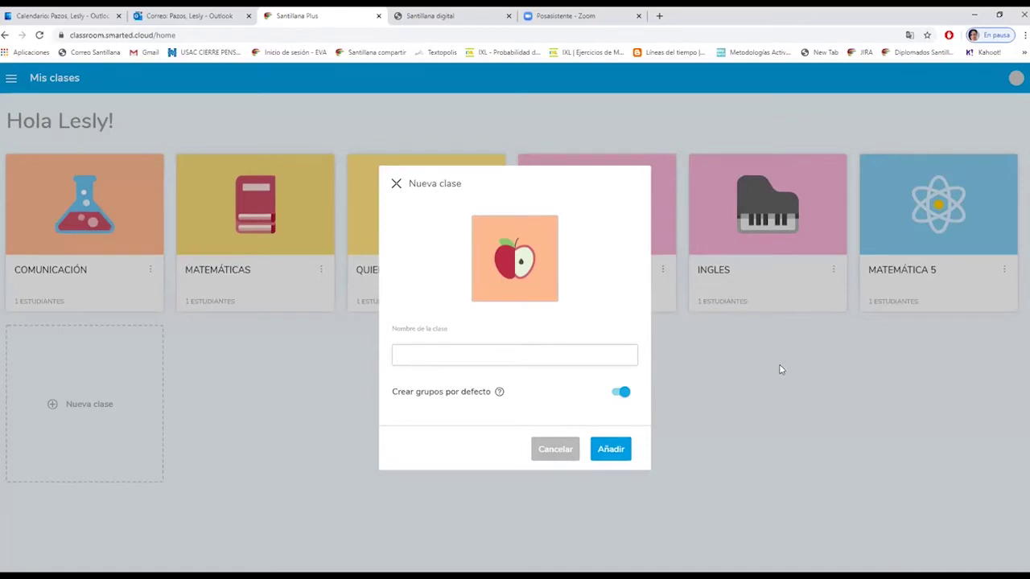
pyautogui.write('MUNICACIÓN 7')
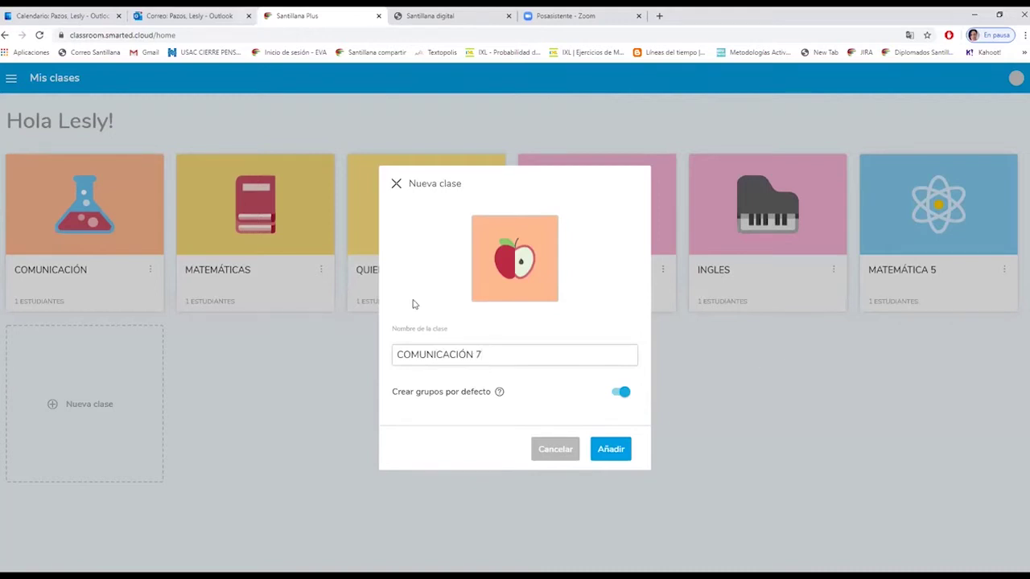
pyautogui.click(612, 451)
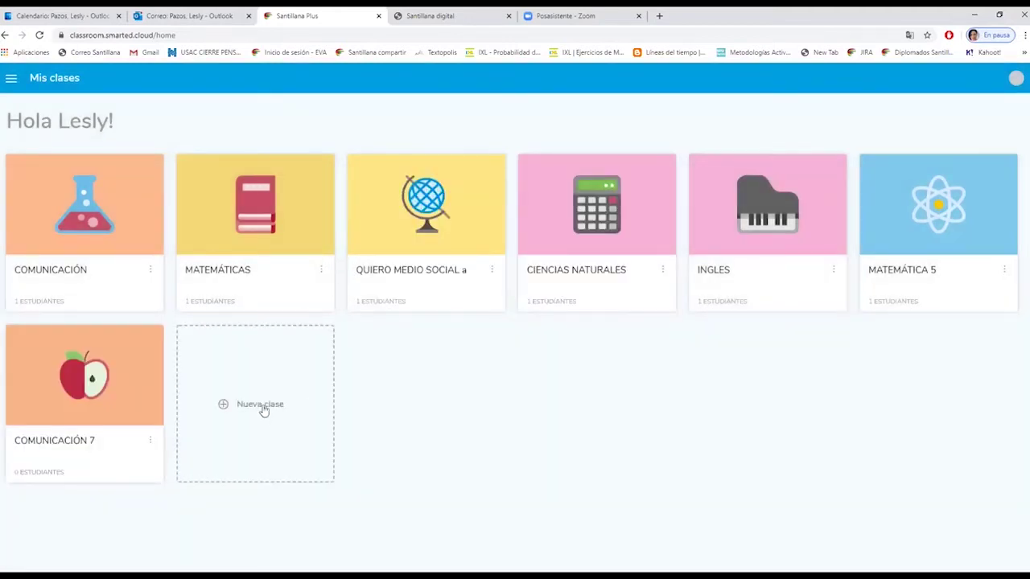
pyautogui.click(259, 408)
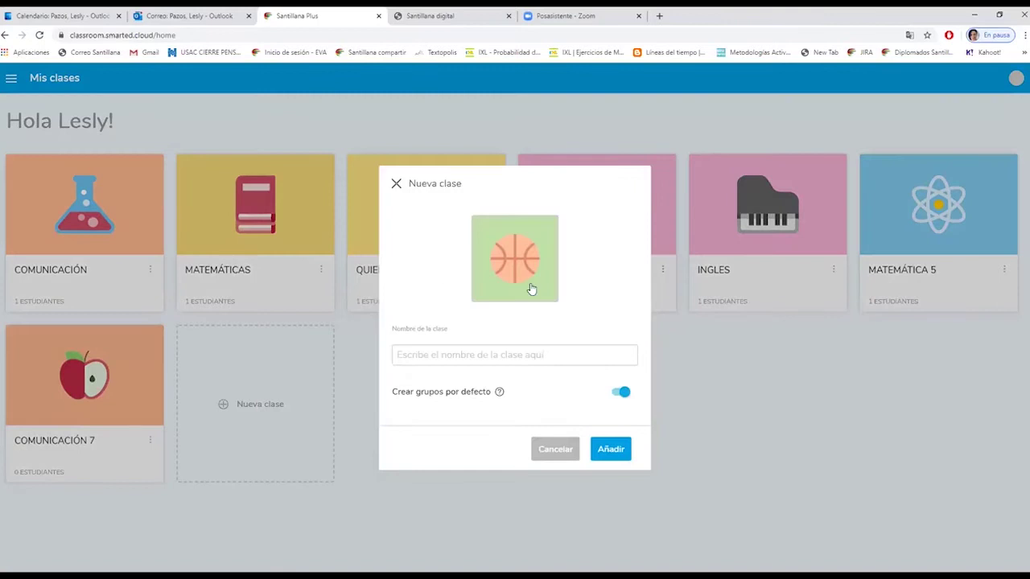
pyautogui.click(520, 356)
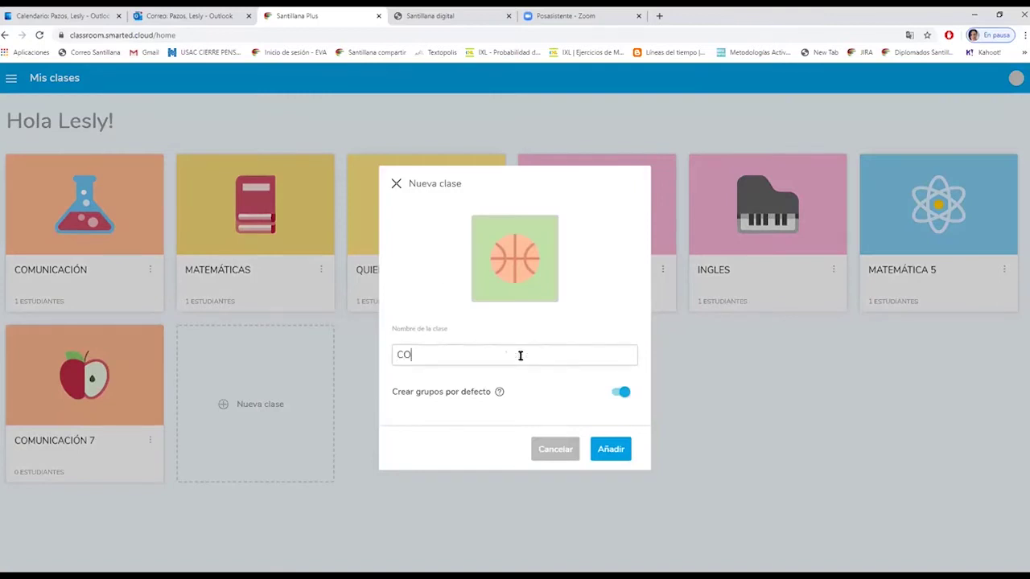
pyautogui.write('COMUNICACIÓN 8')
pyautogui.click(618, 441)
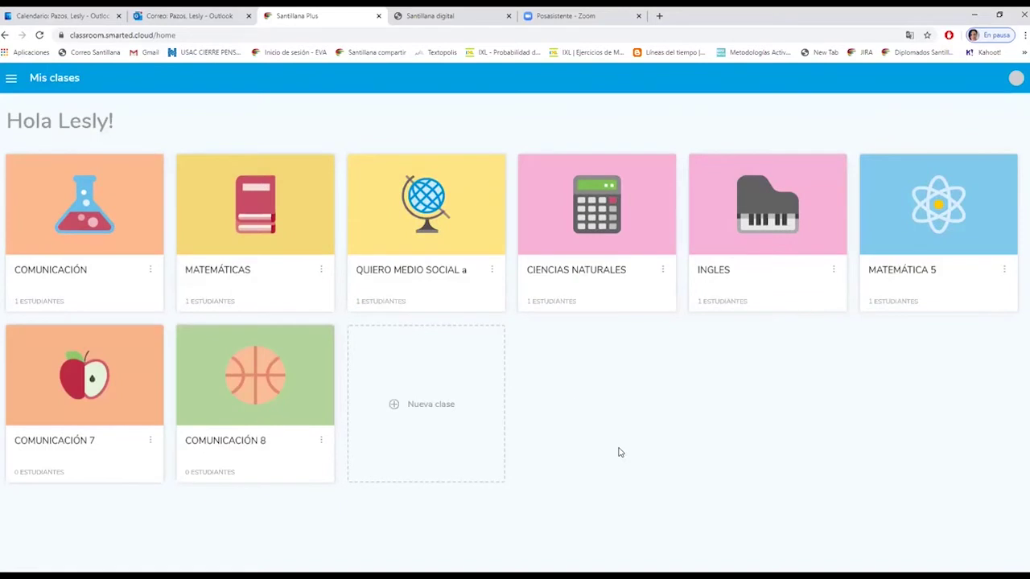
pyautogui.click(418, 410)
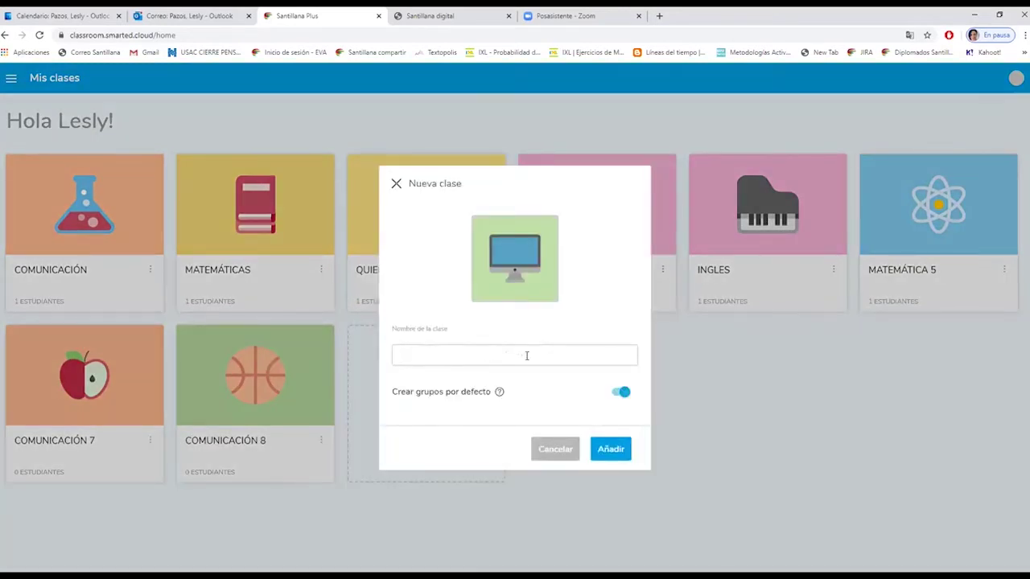
pyautogui.write('COMUNICACIÓN 9')
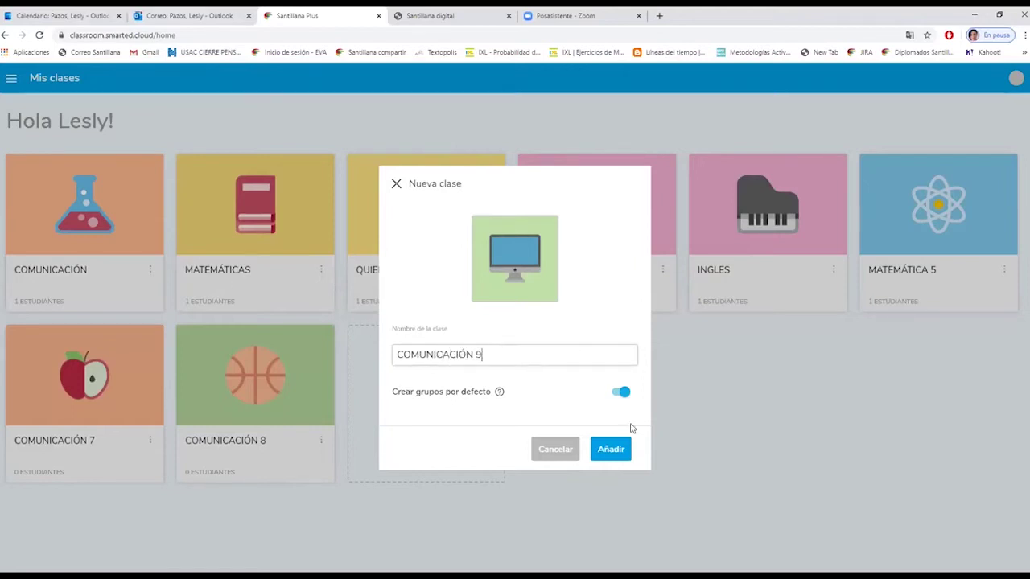
pyautogui.click(629, 455)
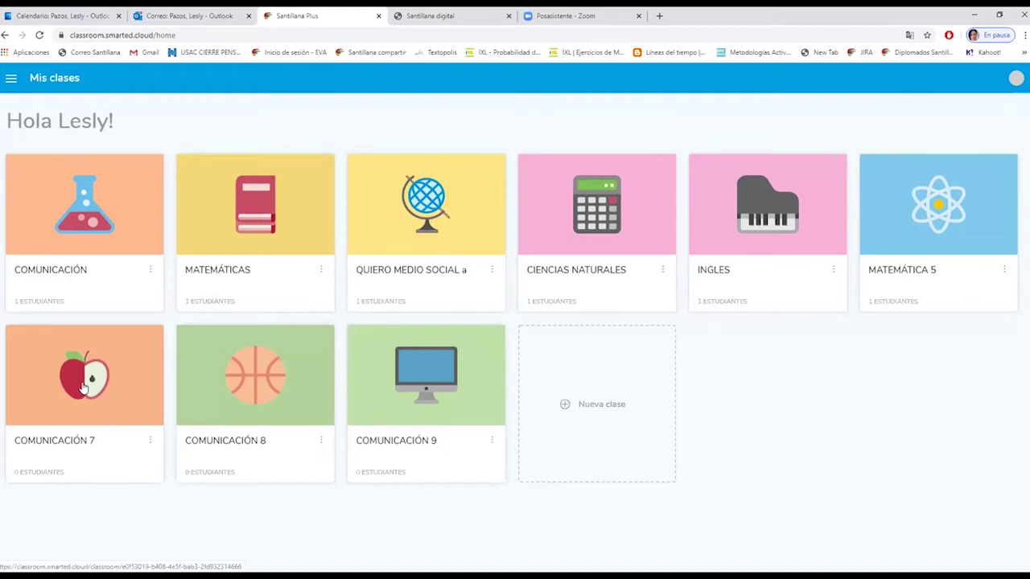
# - In the COMUNICACIÓN 7 class, choose Nuevo contenido from the Desde biblioteca option
pyautogui.click(84, 388)
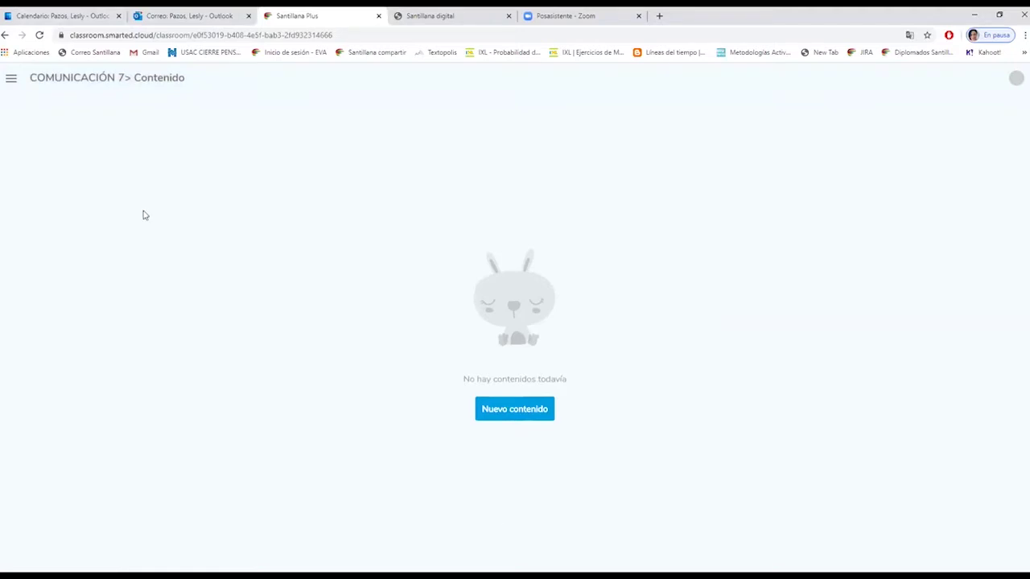
pyautogui.click(513, 414)
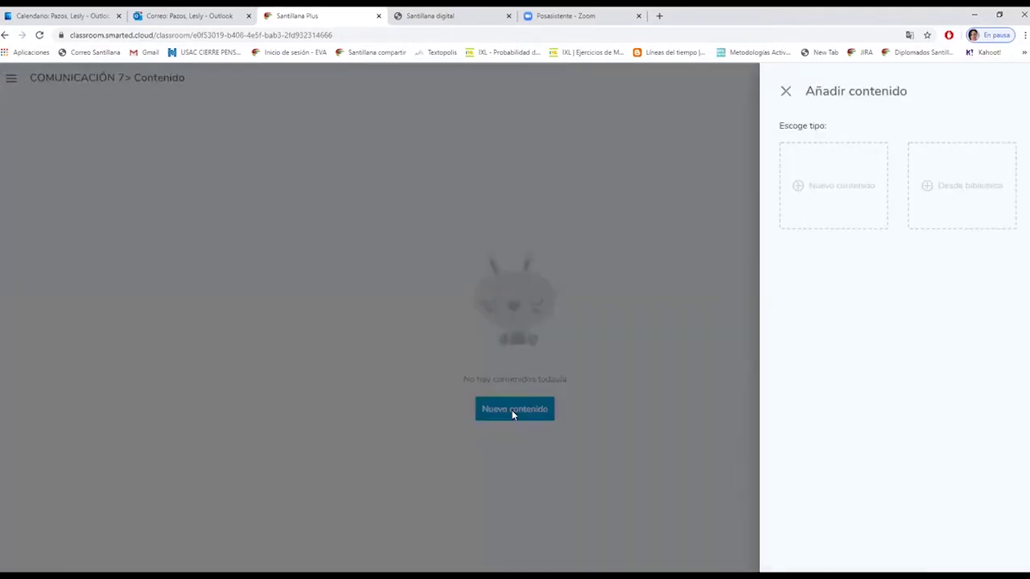
pyautogui.click(970, 195)
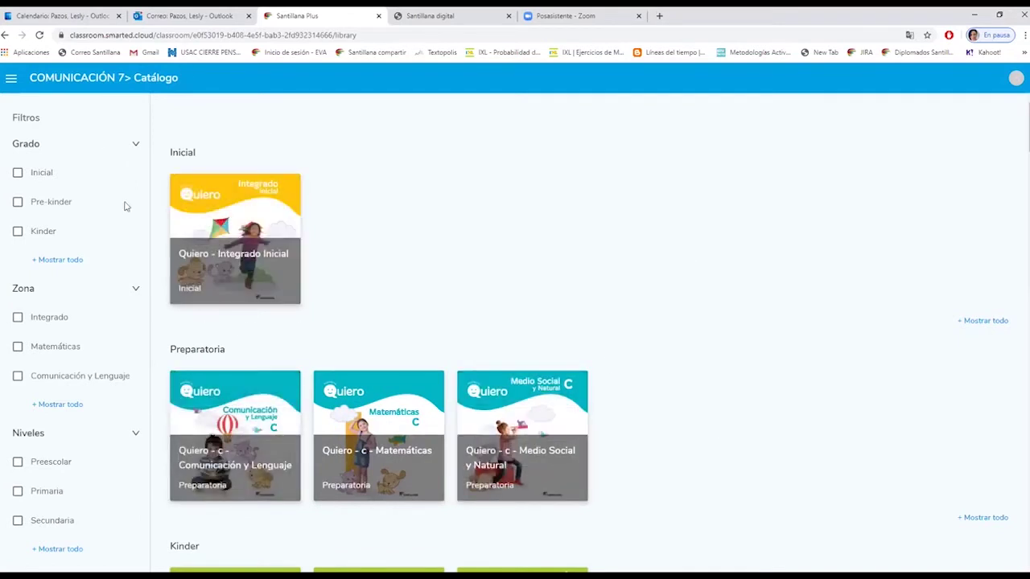
pyautogui.scroll(-2, 156, 327)
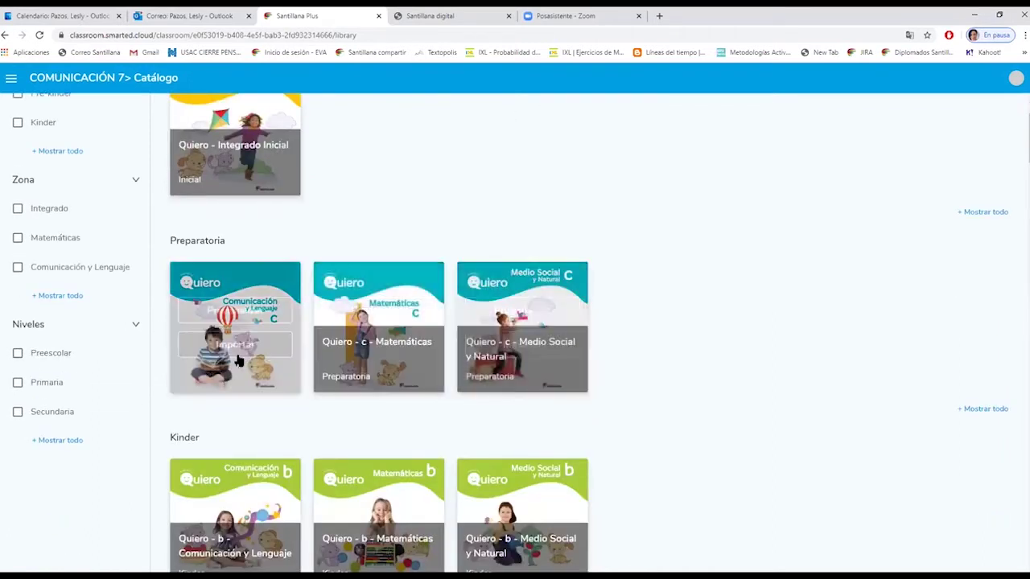
pyautogui.scroll(-1, 242, 362)
pyautogui.scroll(-9, 281, 378)
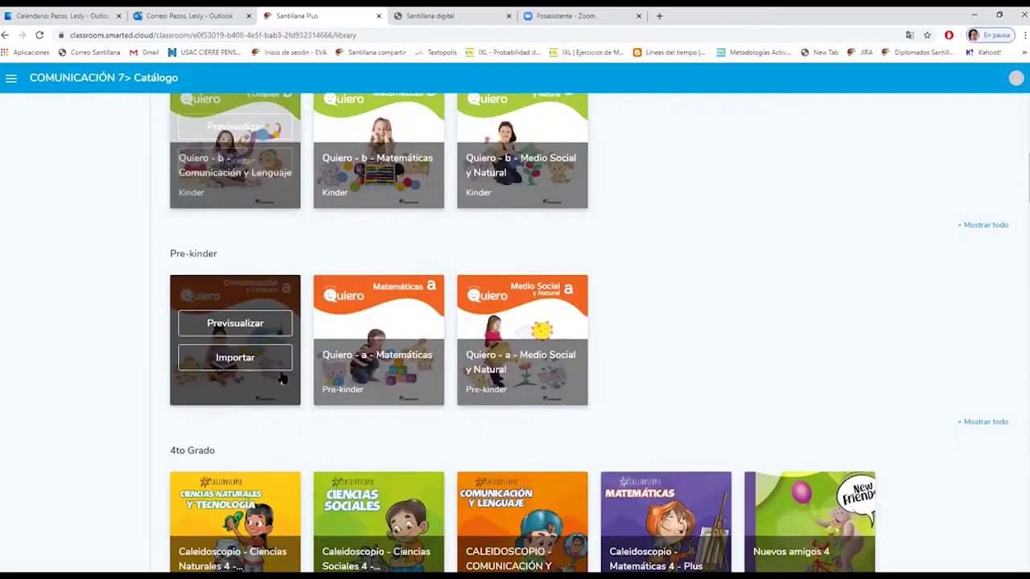
pyautogui.scroll(-3, 282, 381)
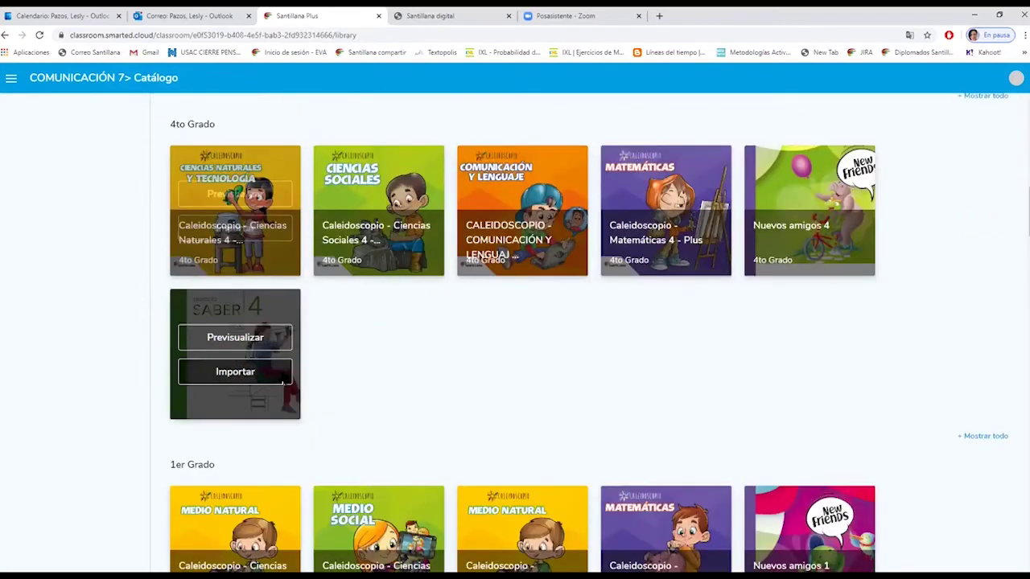
pyautogui.scroll(11, 282, 381)
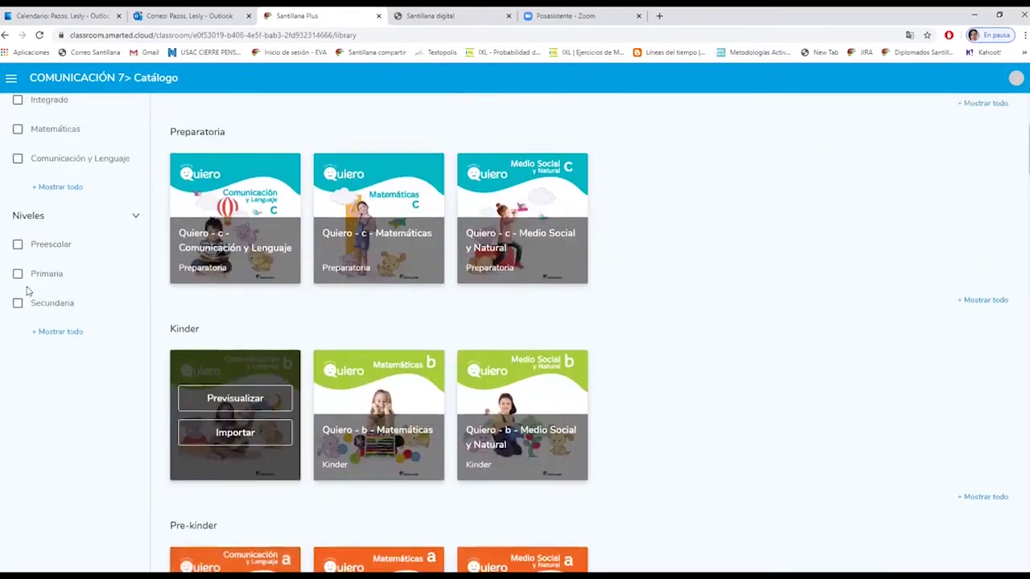
pyautogui.scroll(1, 33, 288)
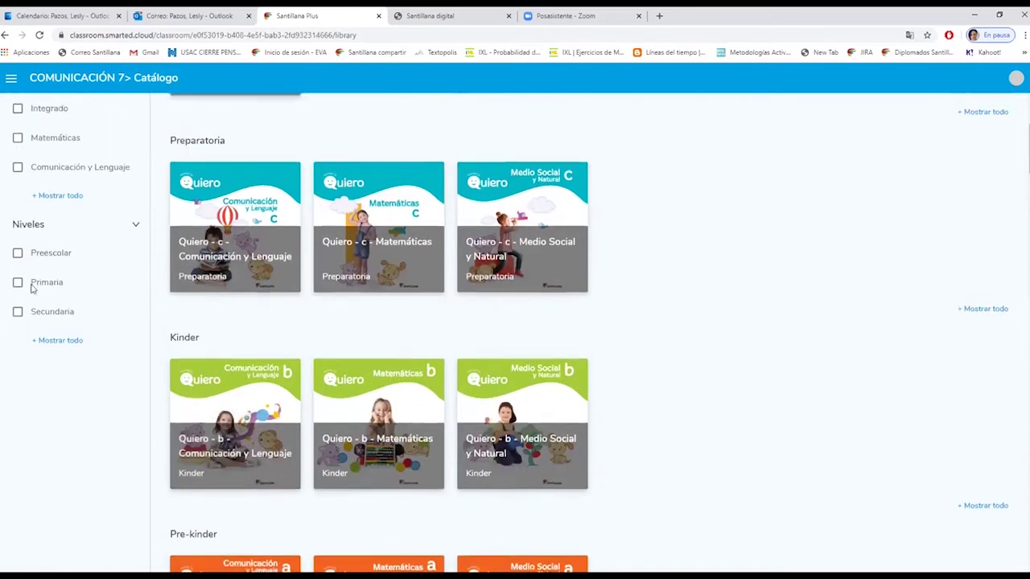
pyautogui.scroll(2, 34, 266)
pyautogui.scroll(1, 32, 249)
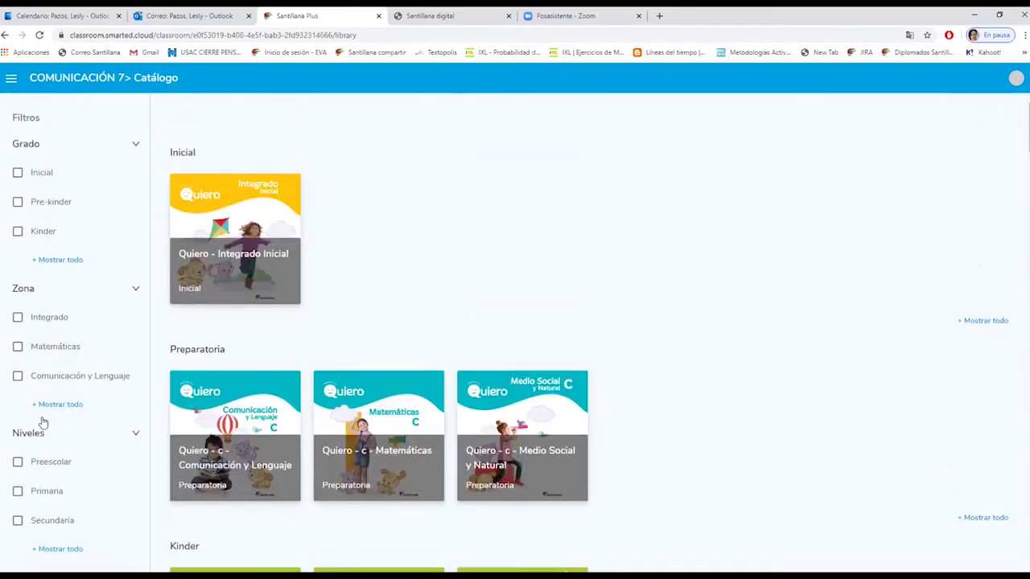
# - Filter the catalogue to Niveles Secundaria and Zona Comunicación y Lenguaje
pyautogui.scroll(-2, 43, 422)
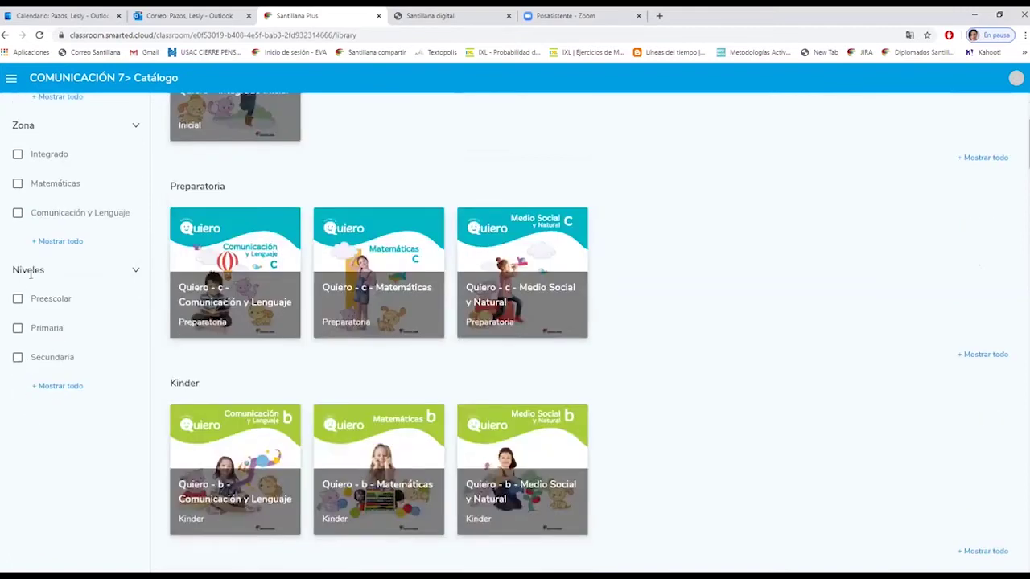
pyautogui.click(18, 358)
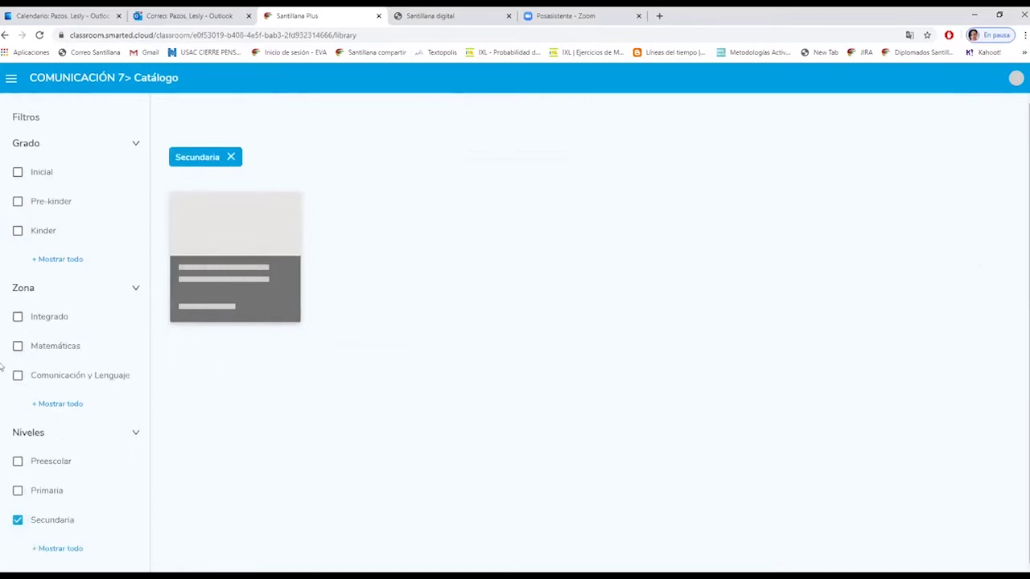
pyautogui.click(18, 376)
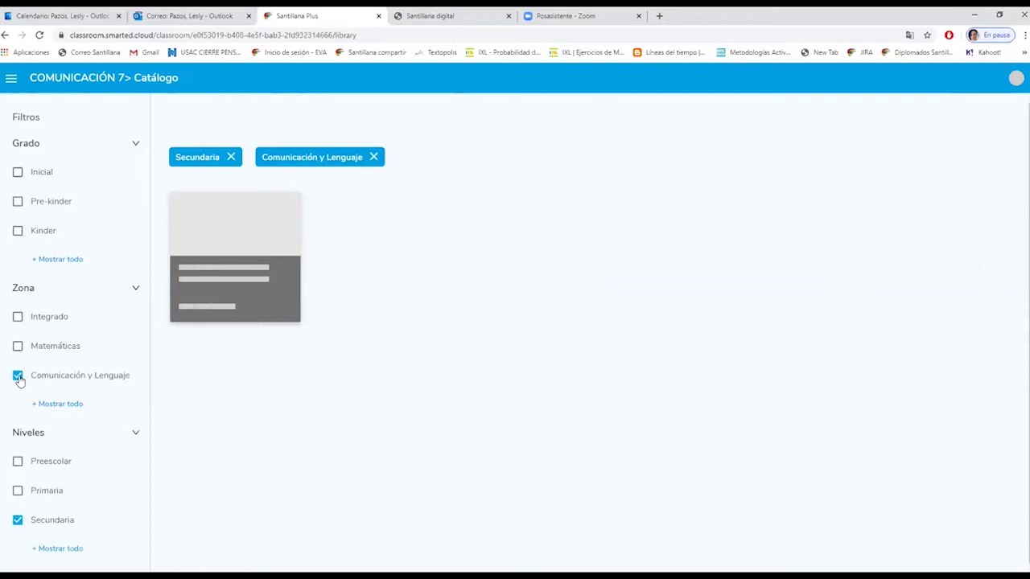
pyautogui.scroll(-2, 20, 380)
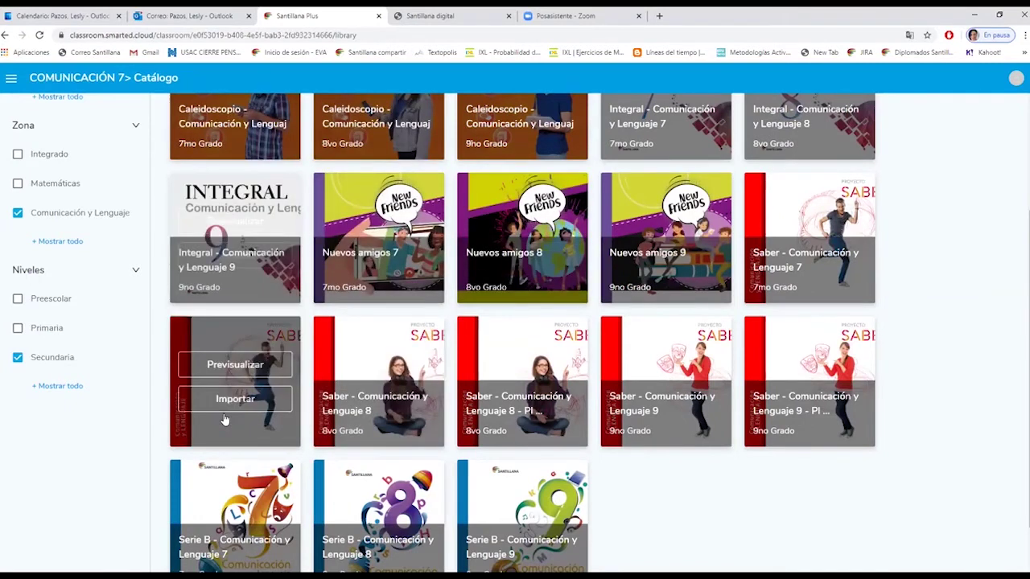
# - Import the Saber - Comunicación y Lenguaje 7 book into COMUNICACIÓN 7 and confirm
pyautogui.moveTo(396, 375)
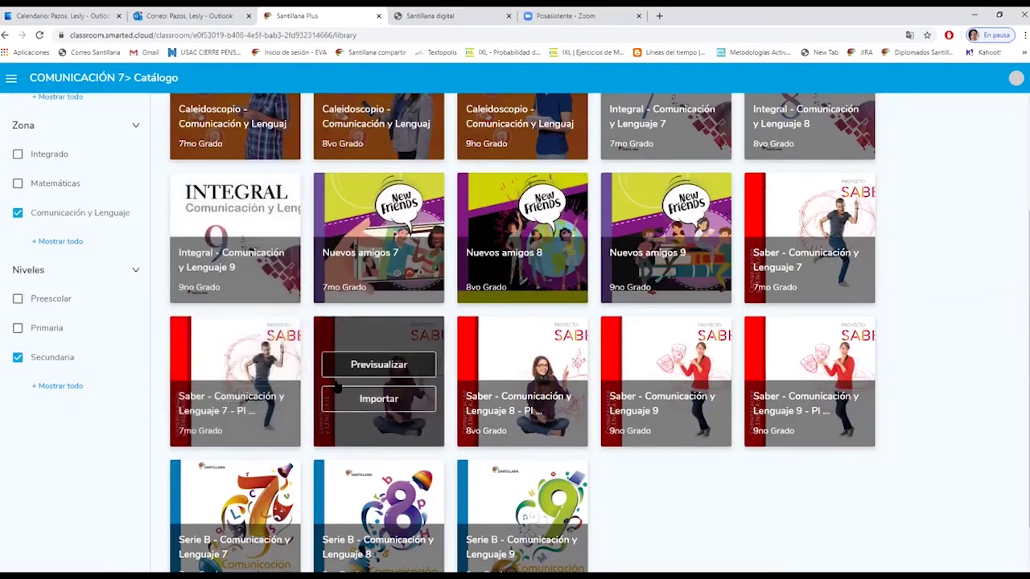
pyautogui.moveTo(258, 354)
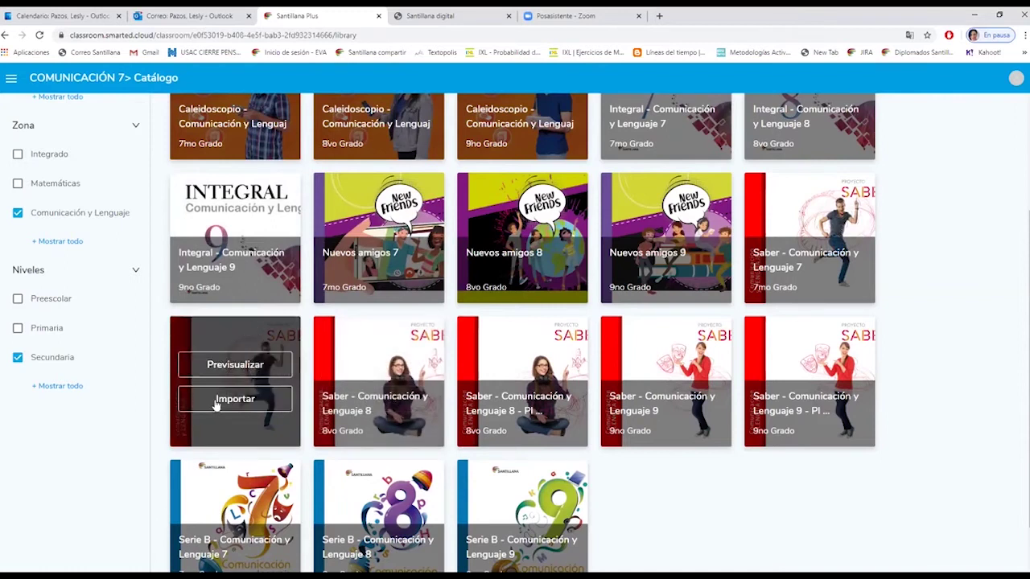
pyautogui.click(222, 367)
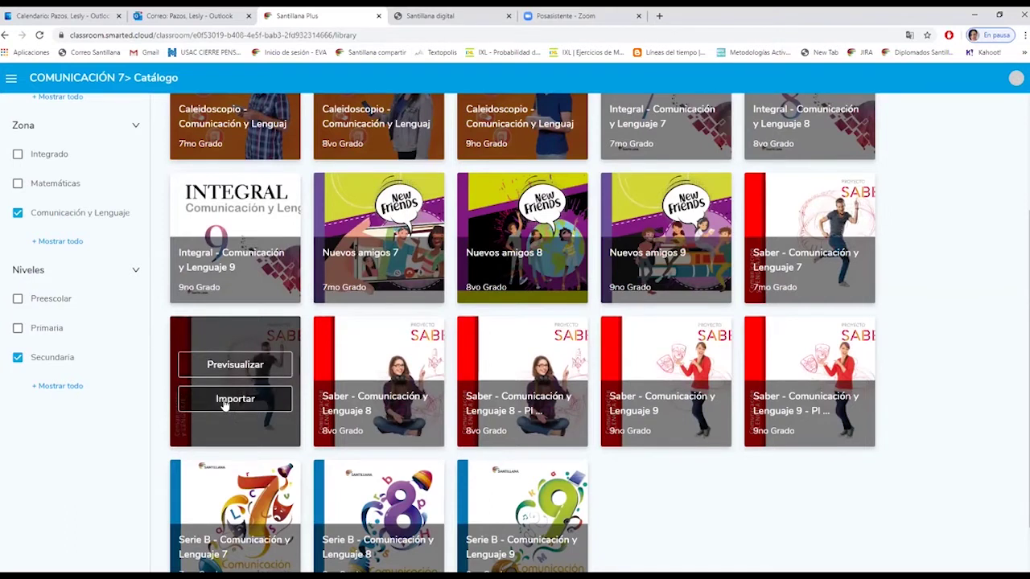
pyautogui.click(226, 402)
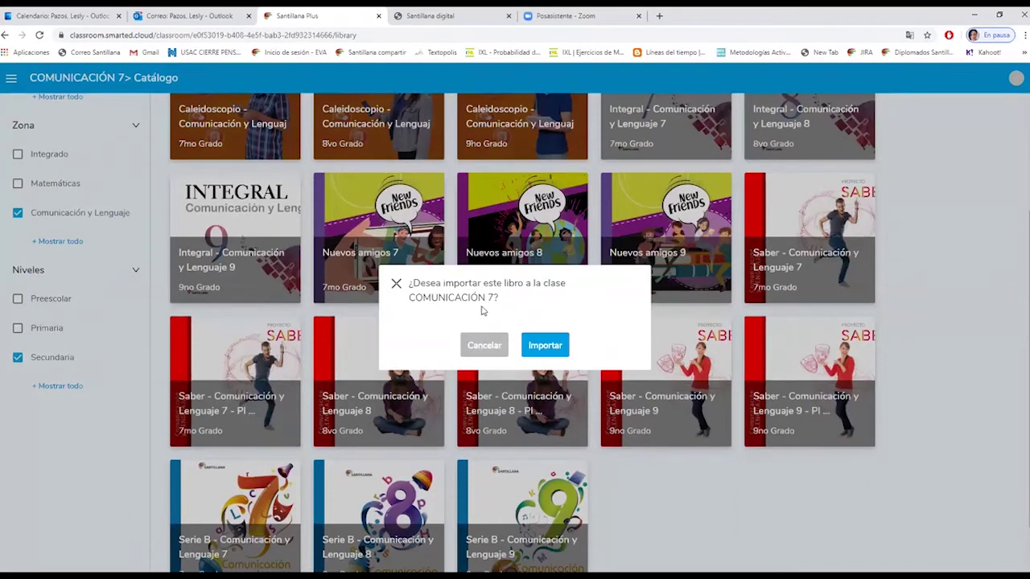
pyautogui.click(544, 346)
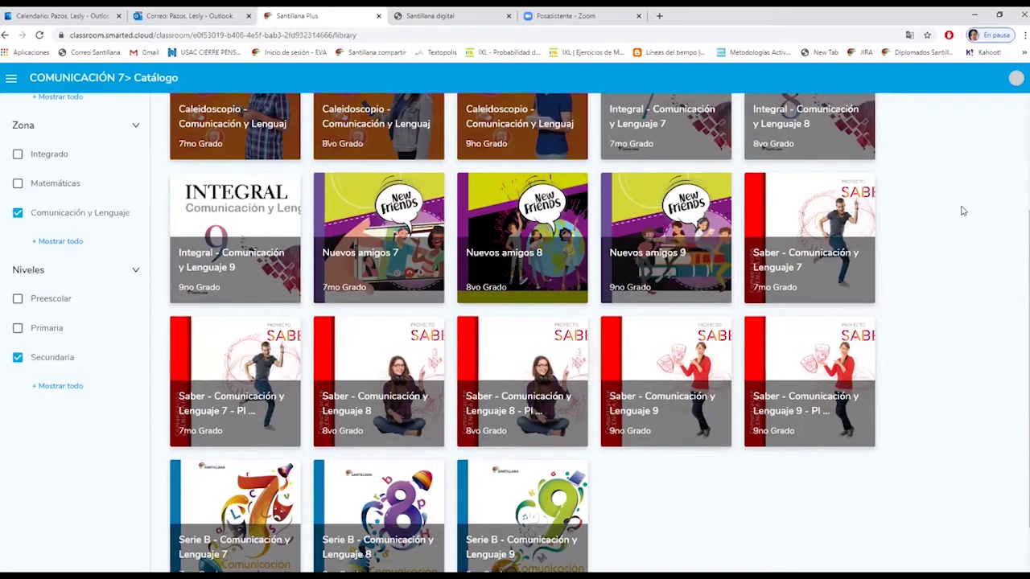
pyautogui.scroll(3, 920, 279)
# - Check COMUNICACIÓN 7's Contenido page for the Saber book, then go back to Mis clases
pyautogui.scroll(1, 921, 279)
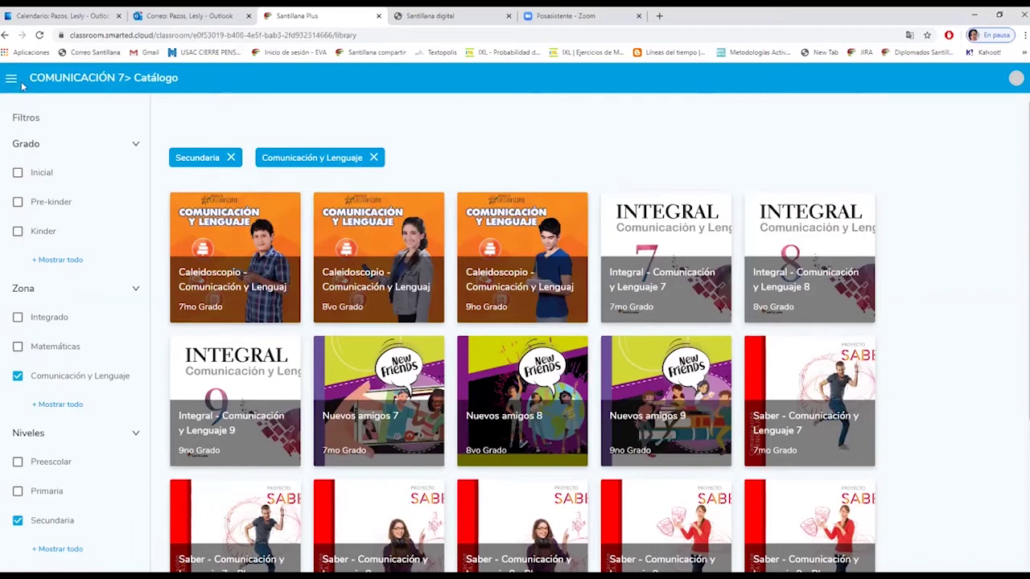
pyautogui.click(11, 81)
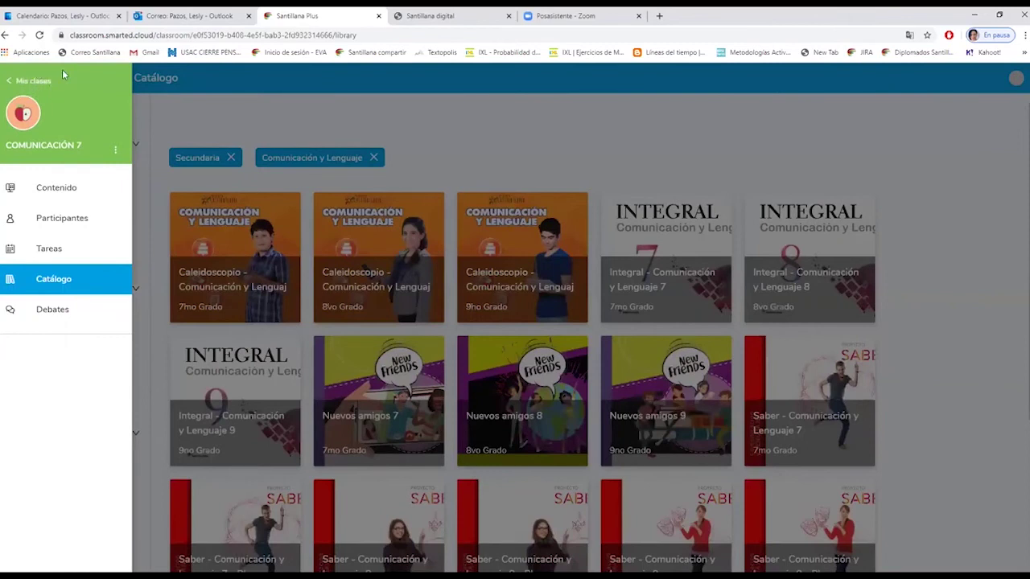
pyautogui.click(68, 190)
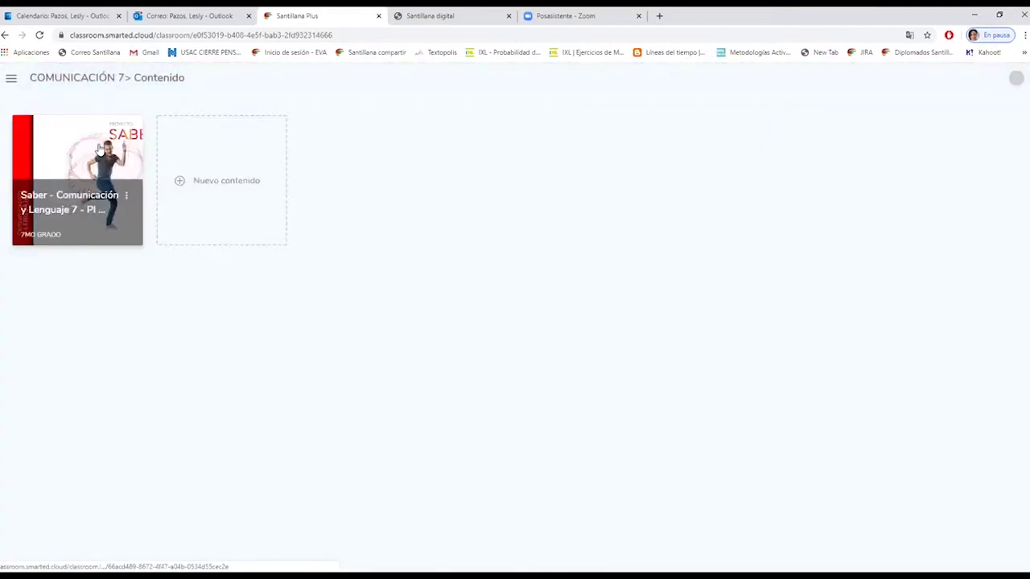
pyautogui.click(11, 80)
pyautogui.click(31, 83)
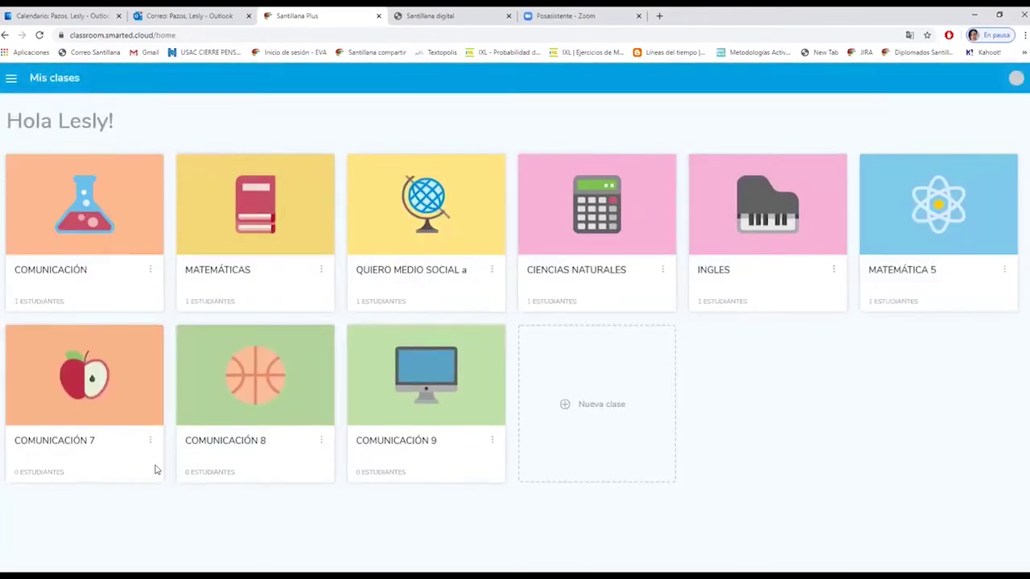
pyautogui.click(93, 397)
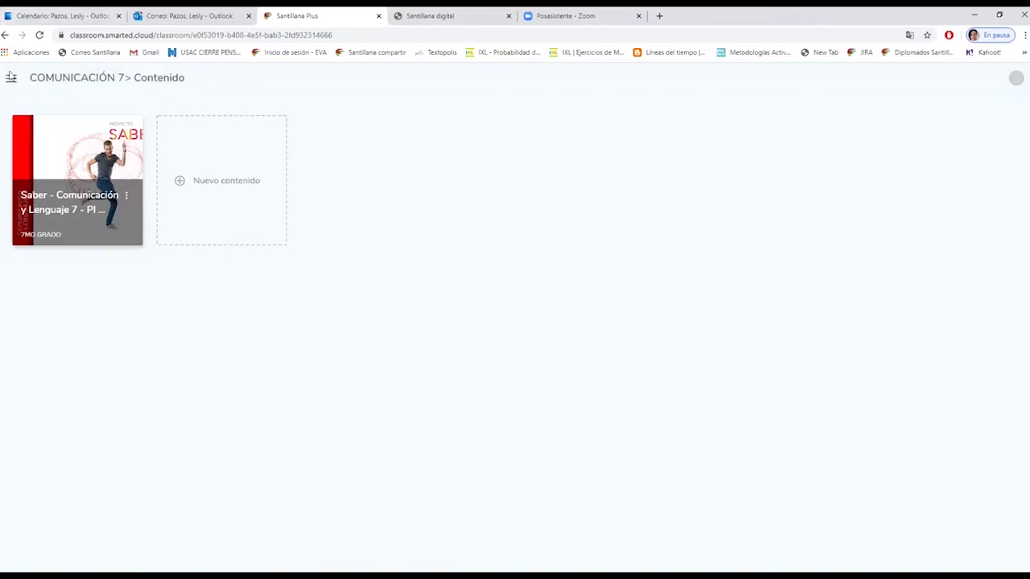
pyautogui.click(11, 80)
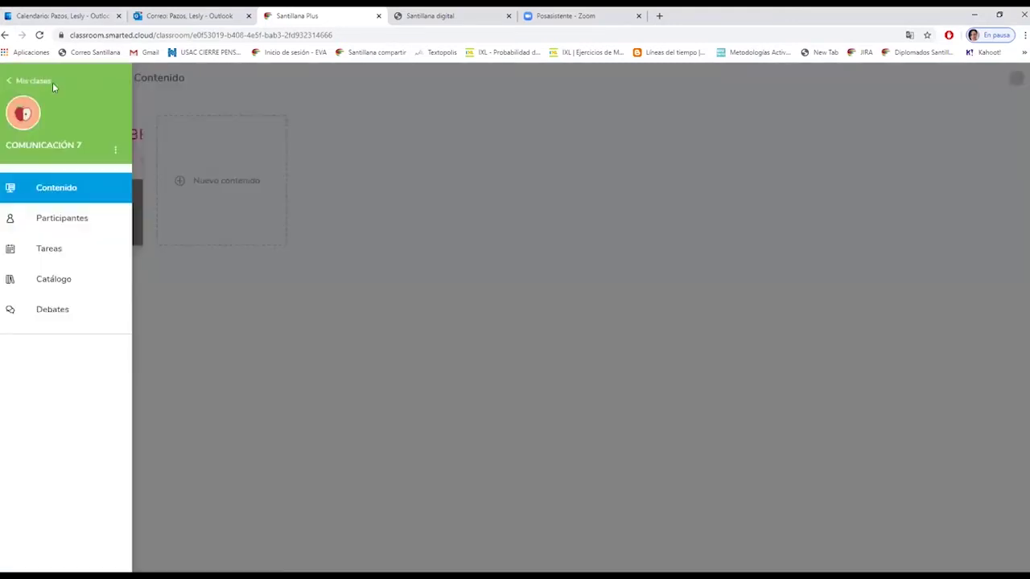
pyautogui.click(29, 82)
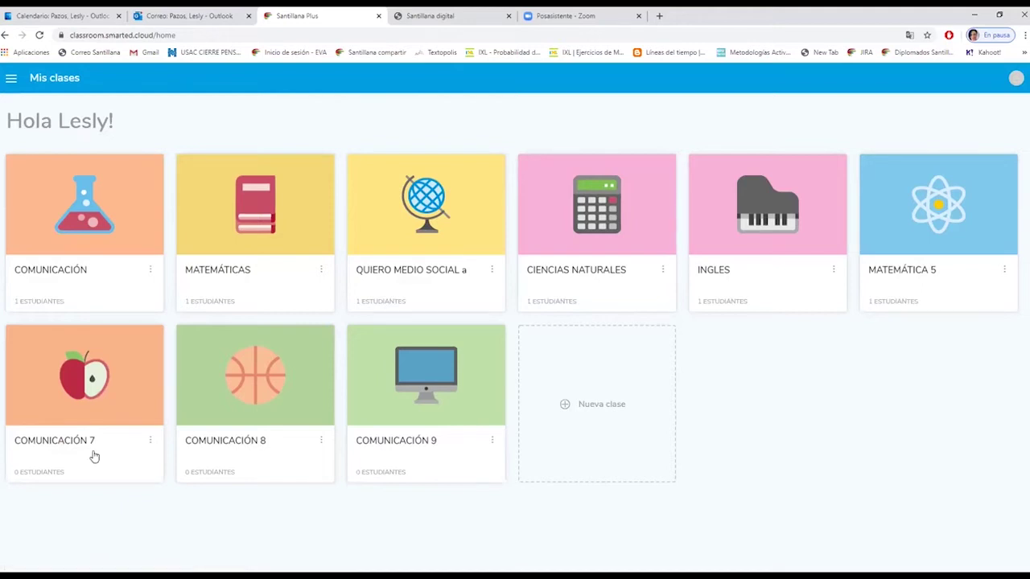
pyautogui.click(150, 441)
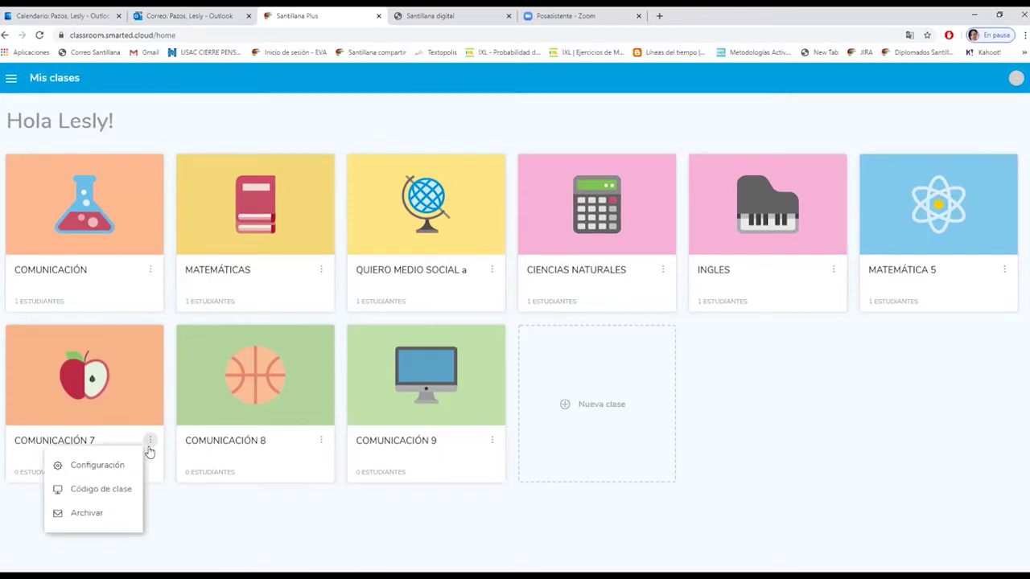
# - Show and close the Código de clase for COMUNICACIÓN 7, 8 and 9 in turn
pyautogui.click(86, 493)
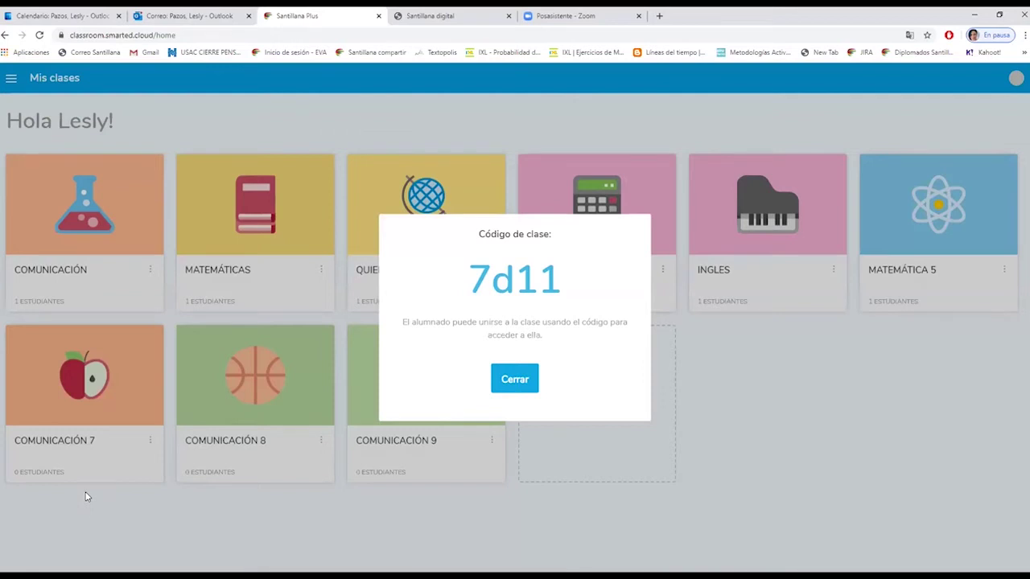
pyautogui.click(496, 390)
pyautogui.click(321, 441)
pyautogui.click(281, 487)
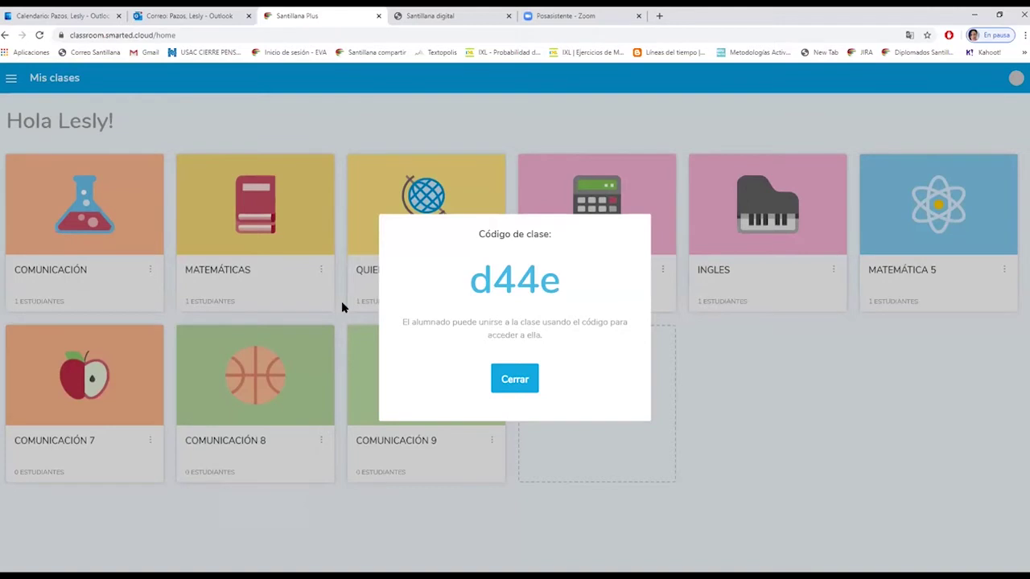
pyautogui.click(513, 380)
pyautogui.click(492, 441)
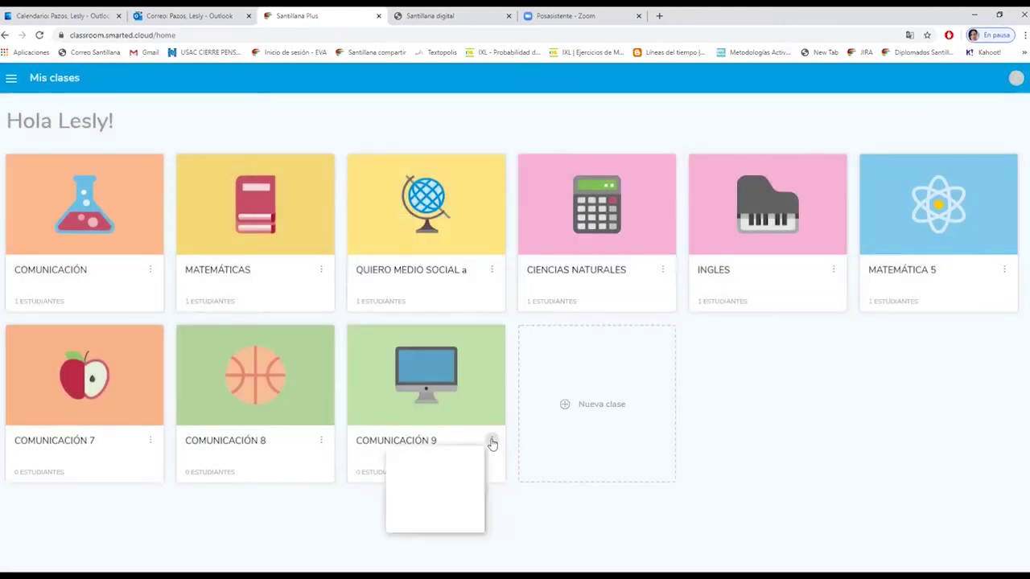
pyautogui.click(442, 490)
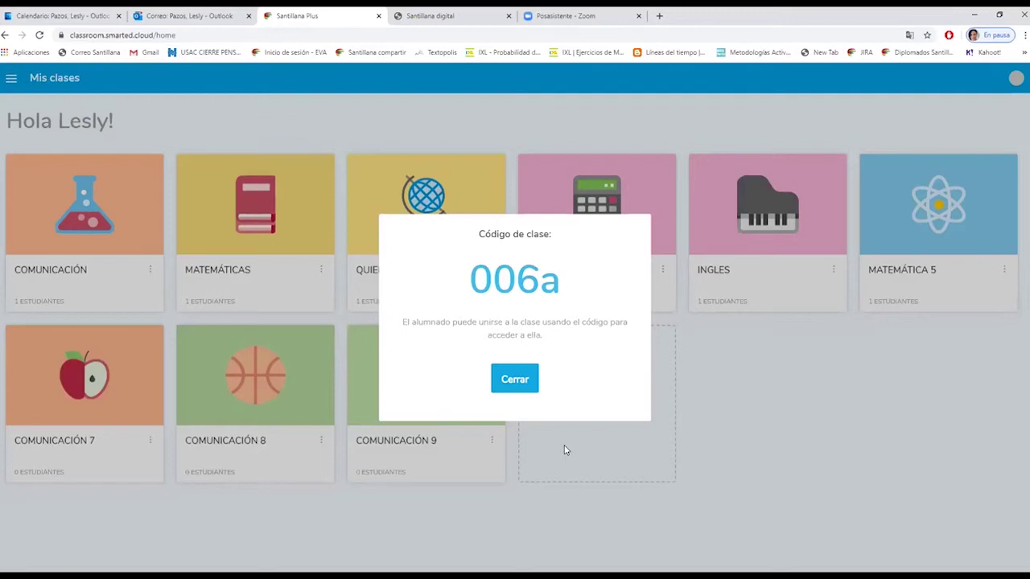
pyautogui.click(515, 380)
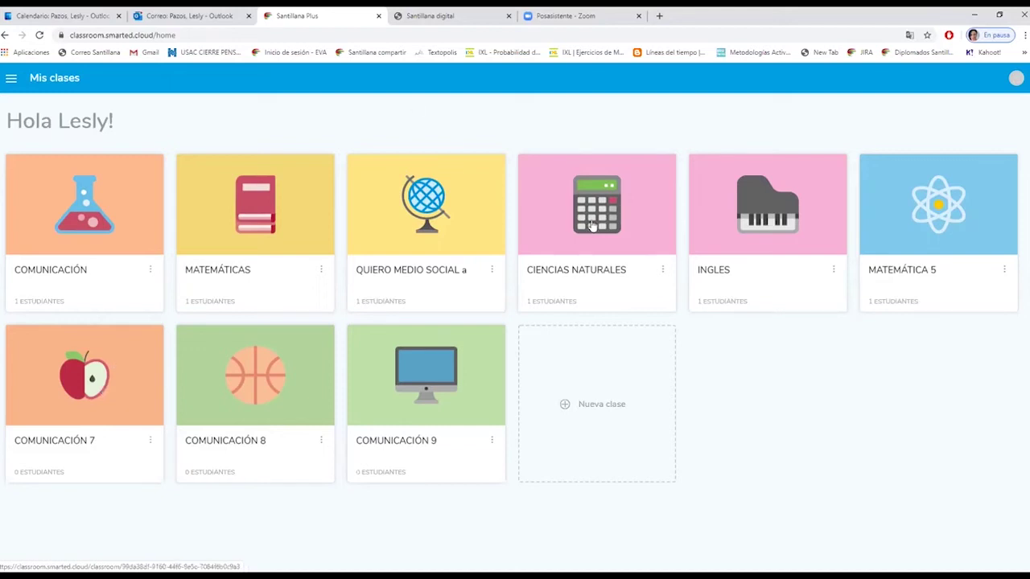
# - Open CIENCIAS NATURALES, then its Saber - Ciencias Naturales 7 - Plus book down to Unidad 1
pyautogui.click(593, 223)
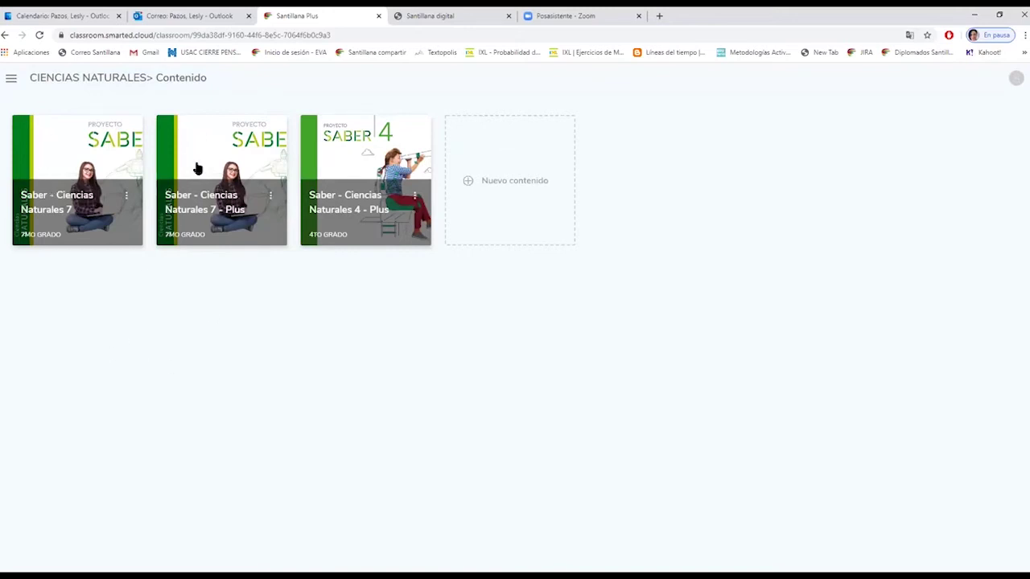
pyautogui.click(228, 160)
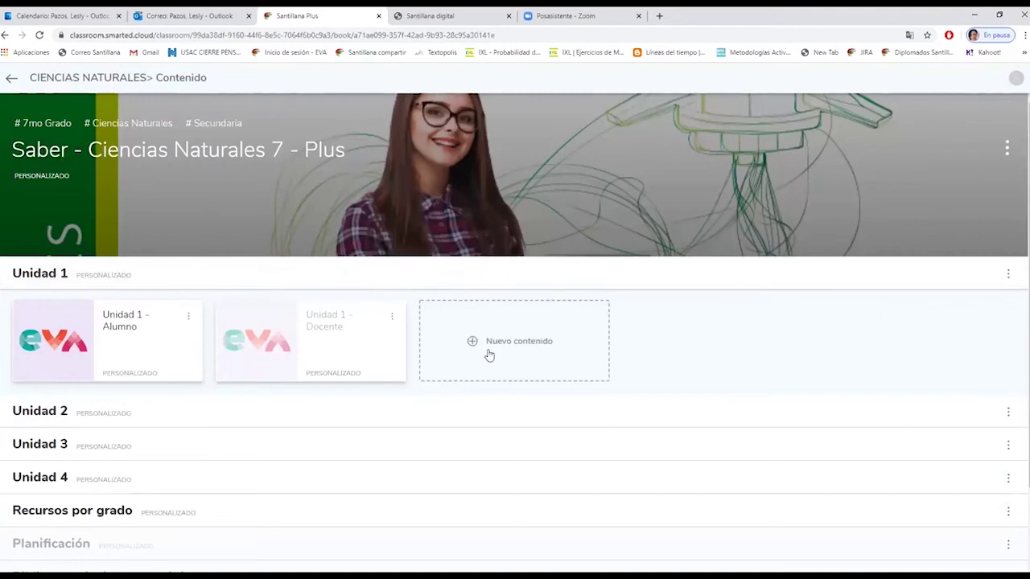
pyautogui.scroll(-1, 488, 356)
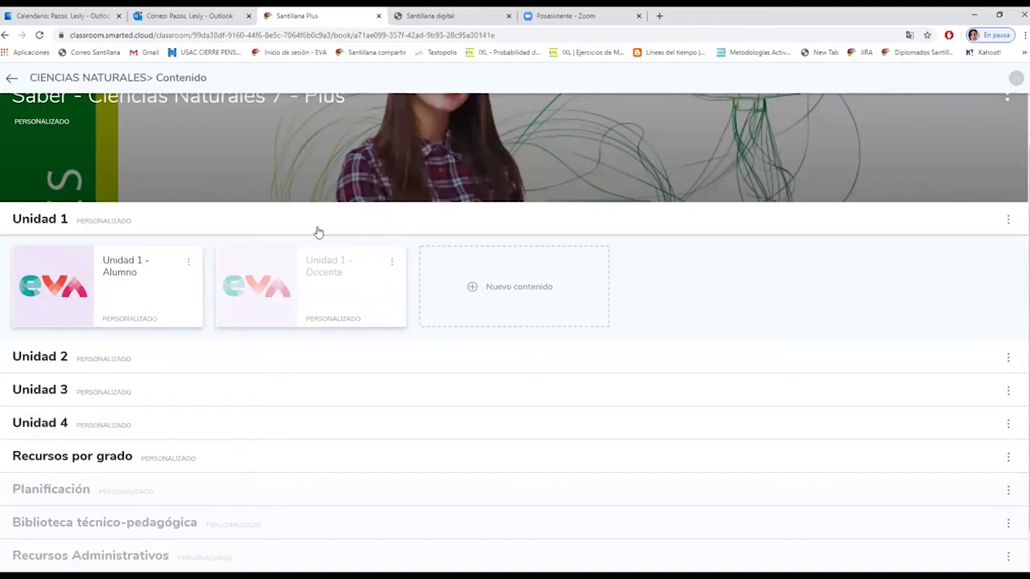
pyautogui.click(119, 271)
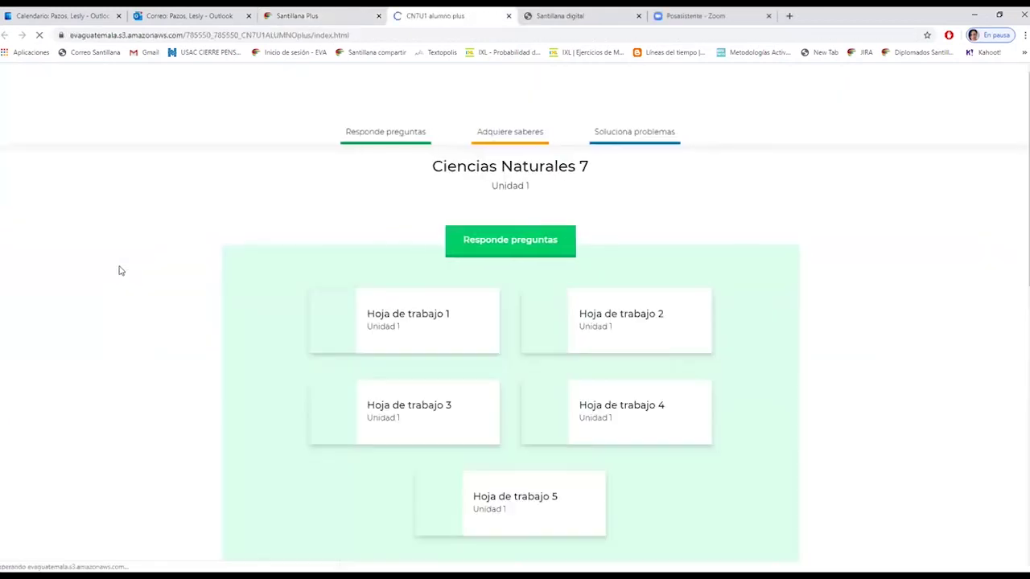
pyautogui.scroll(-1, 653, 315)
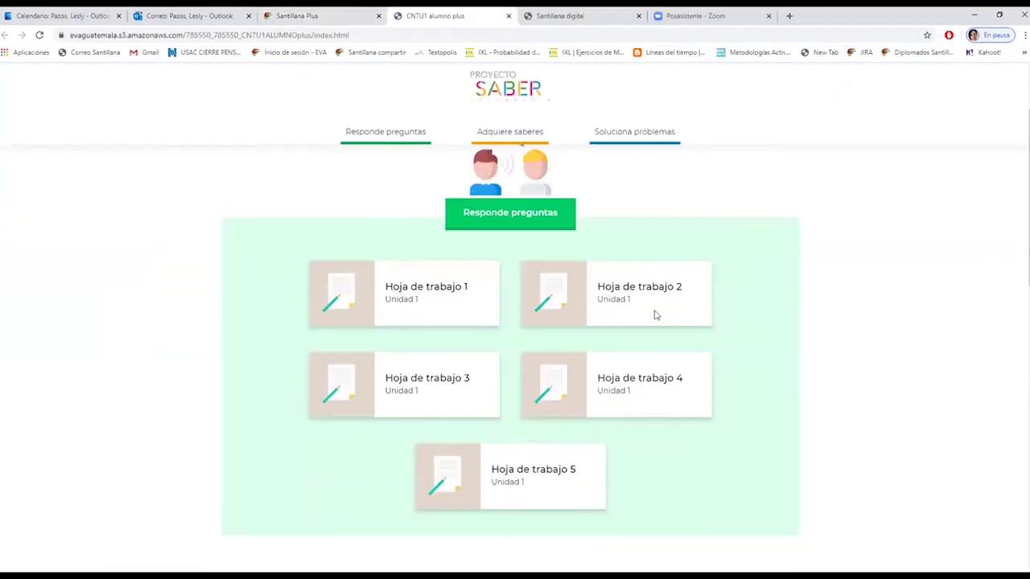
pyautogui.scroll(1, 655, 316)
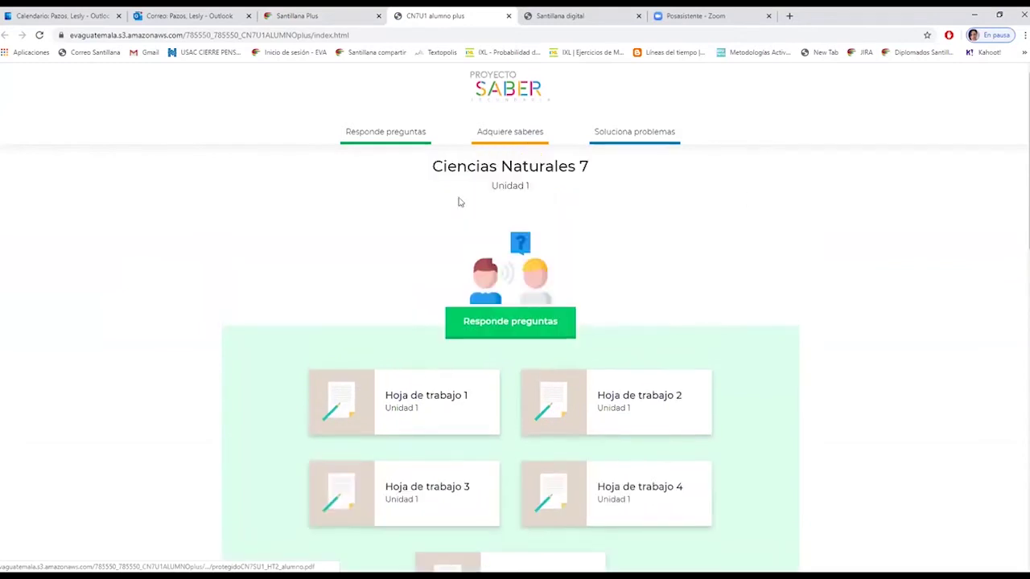
pyautogui.click(373, 145)
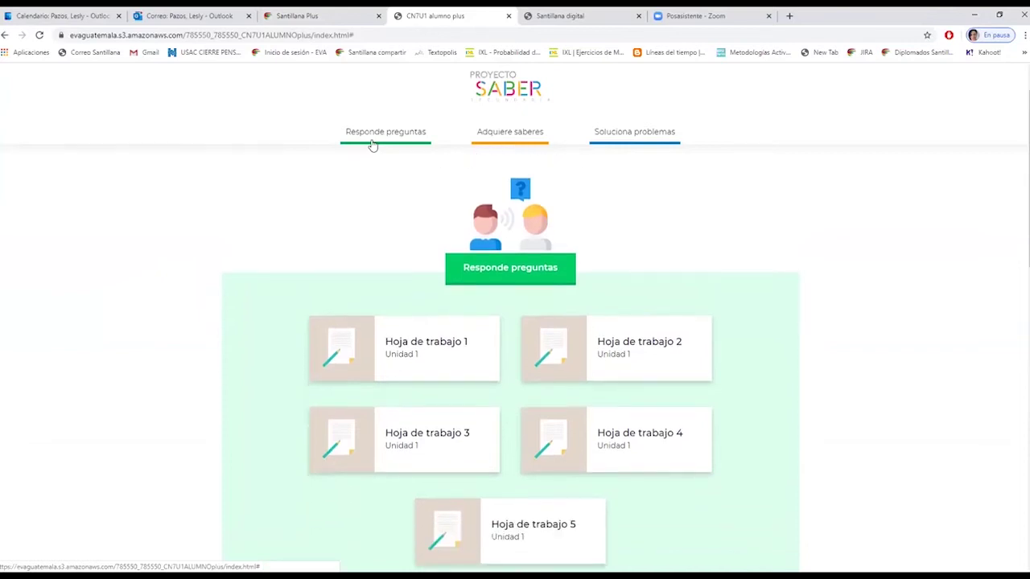
pyautogui.click(521, 139)
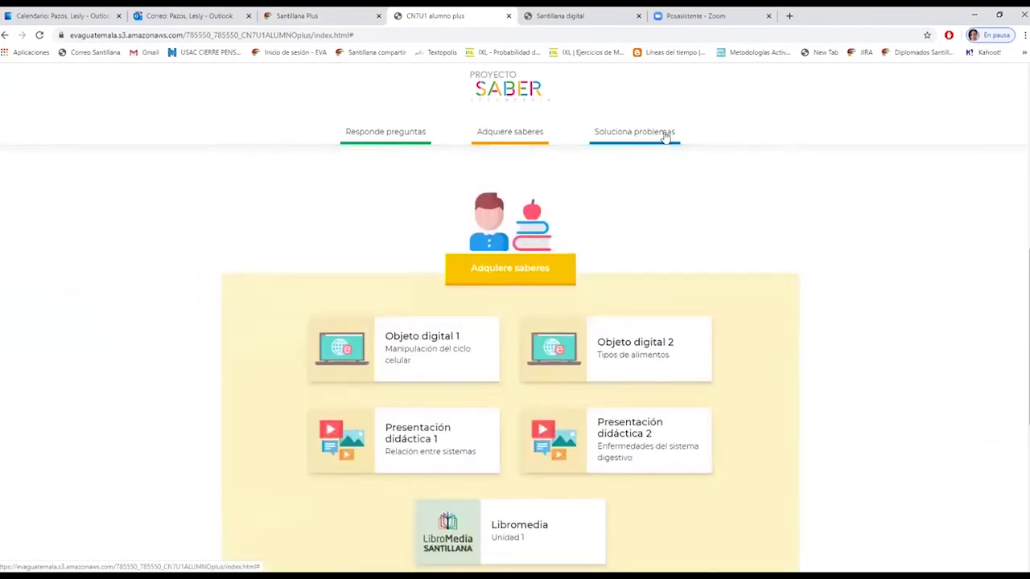
pyautogui.click(645, 141)
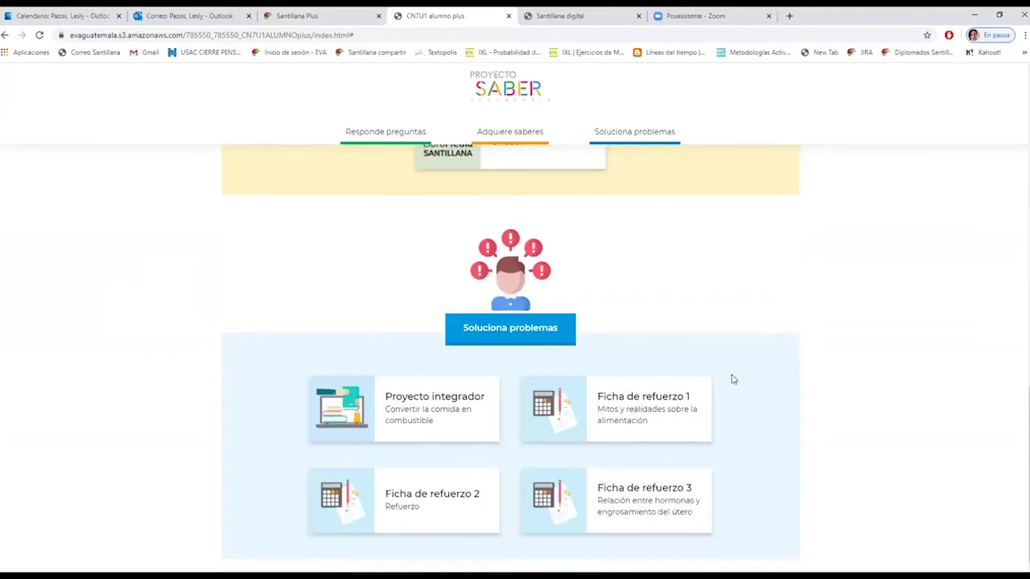
pyautogui.scroll(2, 731, 379)
pyautogui.scroll(7, 731, 379)
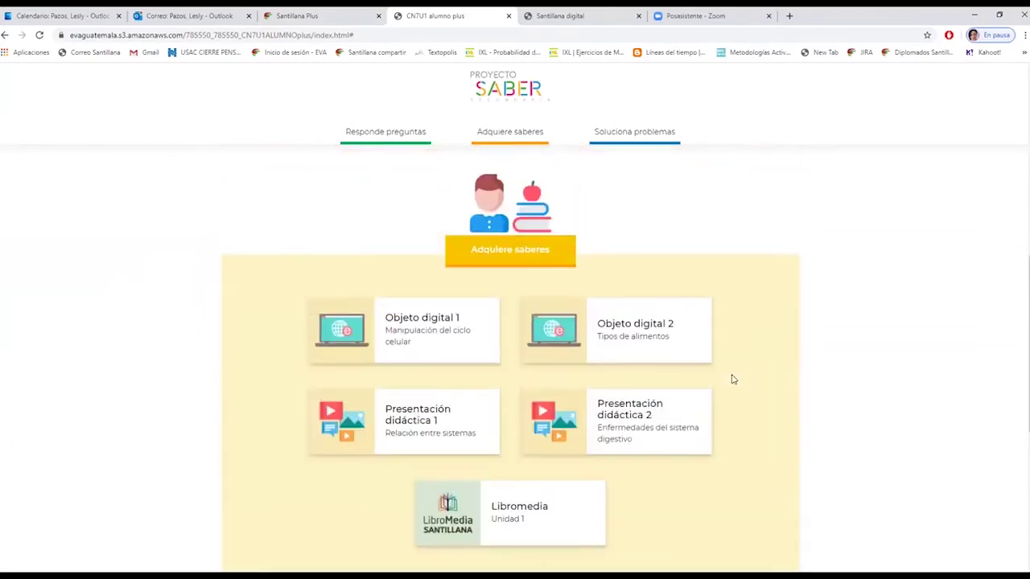
pyautogui.scroll(3, 732, 380)
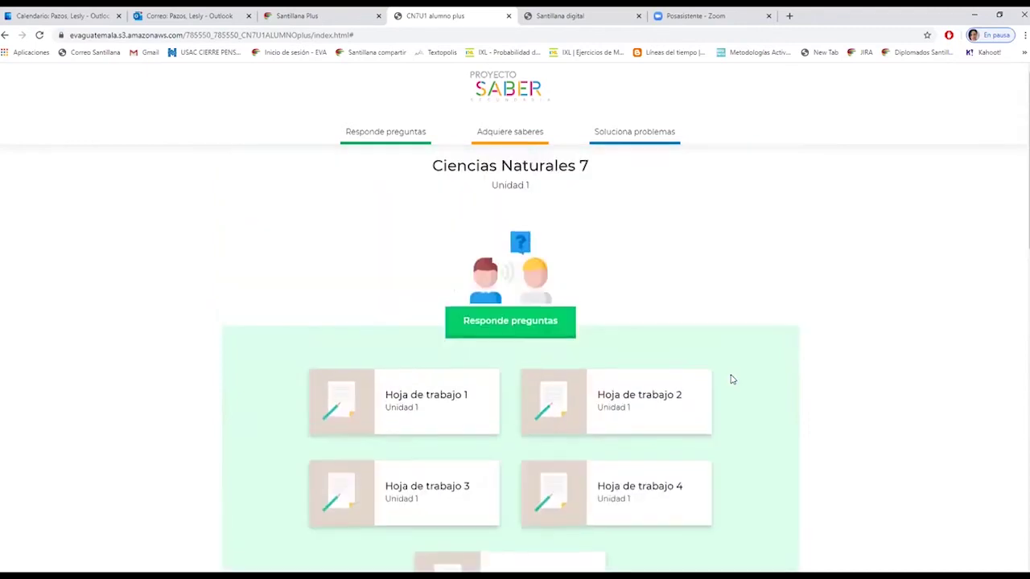
pyautogui.scroll(-1, 731, 380)
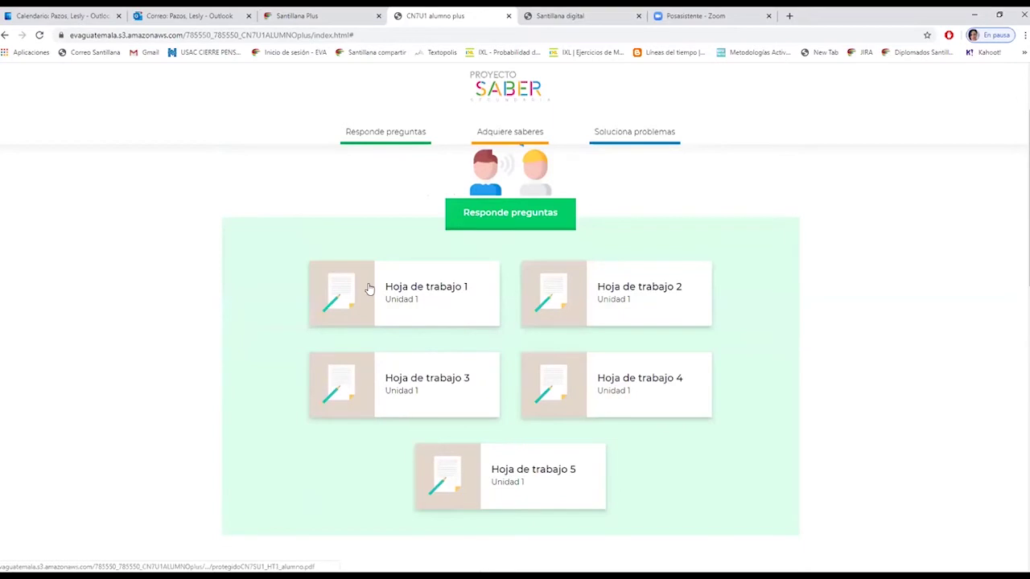
pyautogui.scroll(-3, 635, 358)
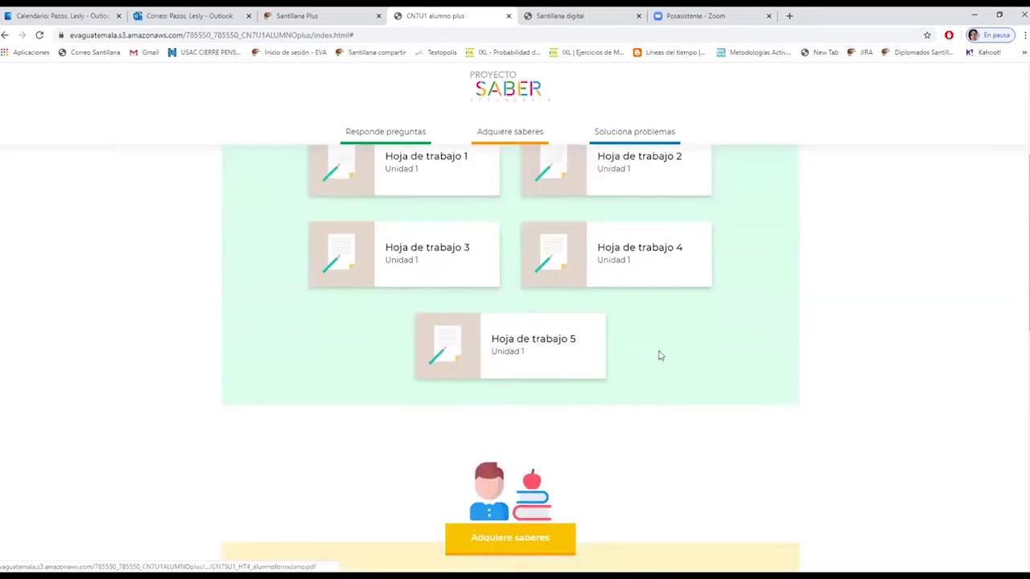
pyautogui.scroll(-2, 661, 353)
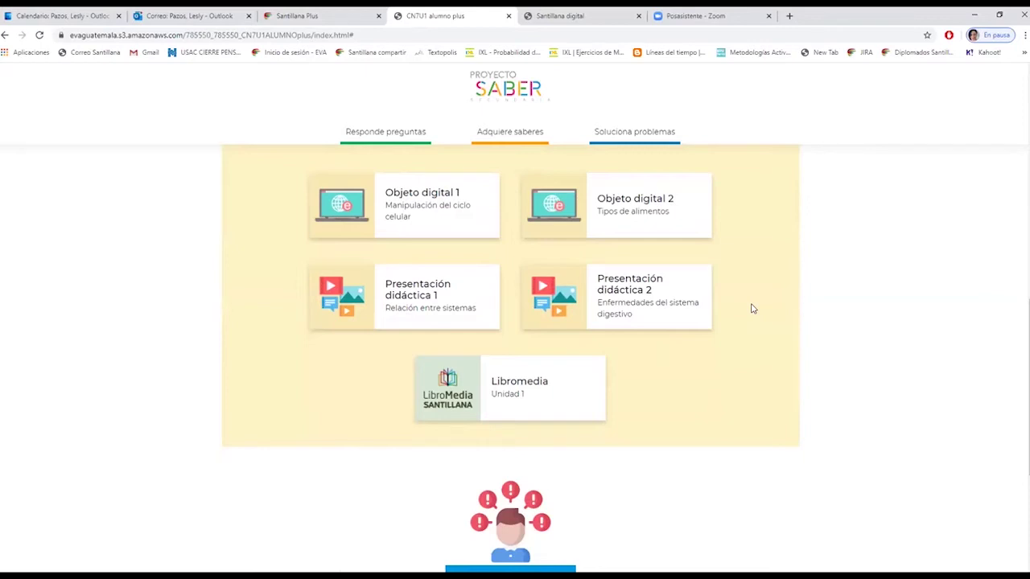
pyautogui.scroll(-2, 707, 322)
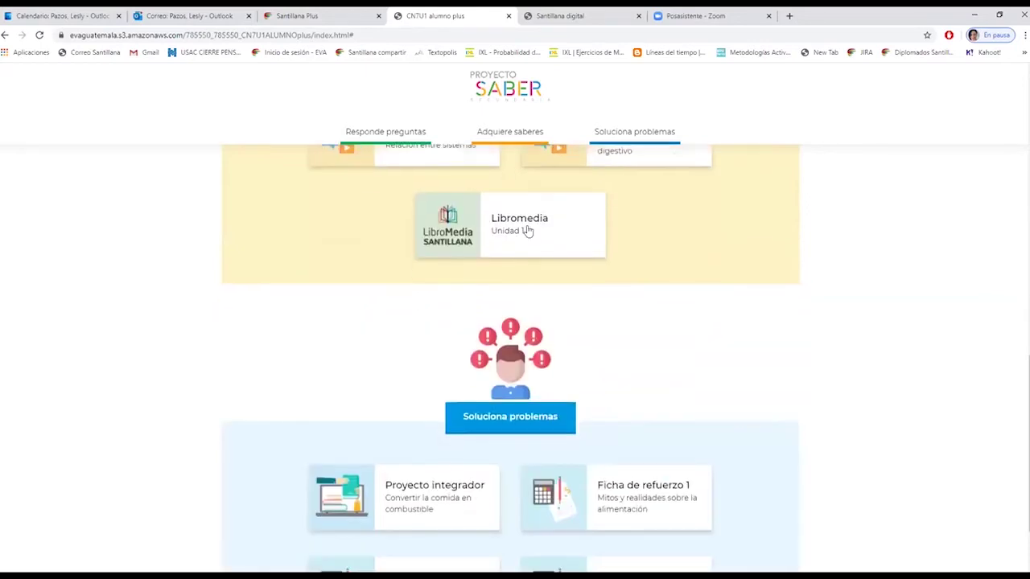
pyautogui.scroll(-1, 690, 286)
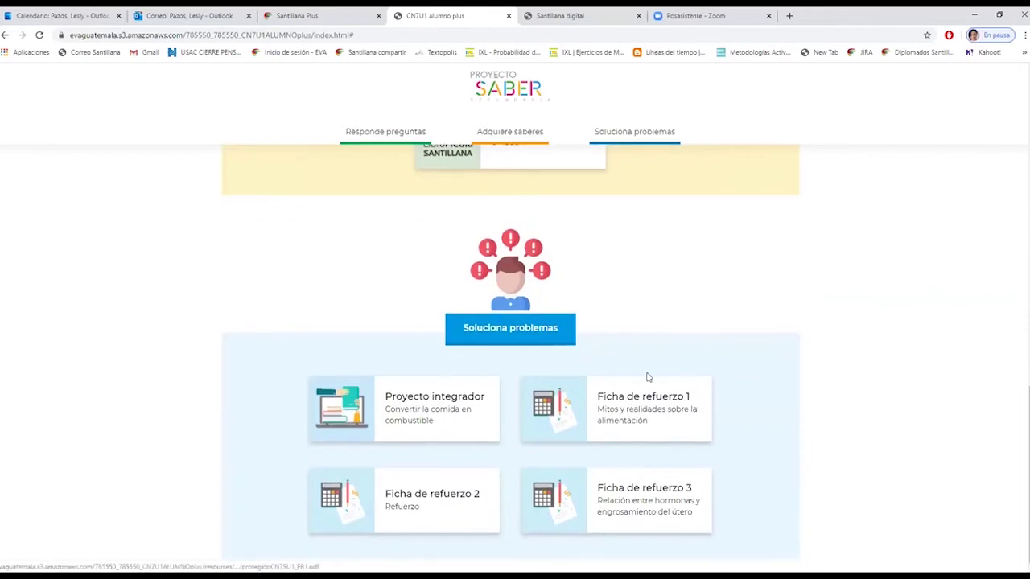
pyautogui.scroll(3, 740, 531)
pyautogui.scroll(10, 729, 529)
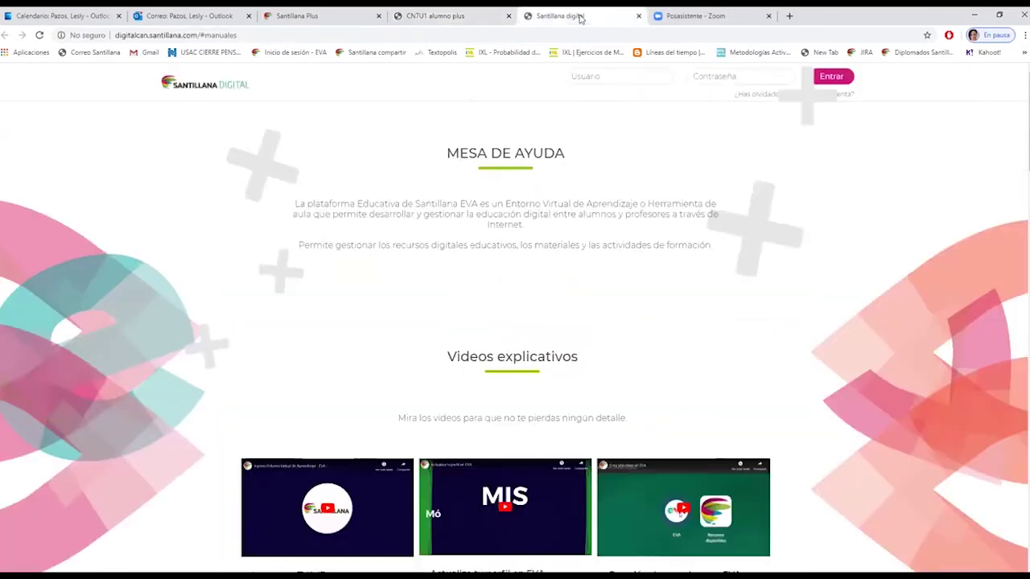
pyautogui.click(581, 18)
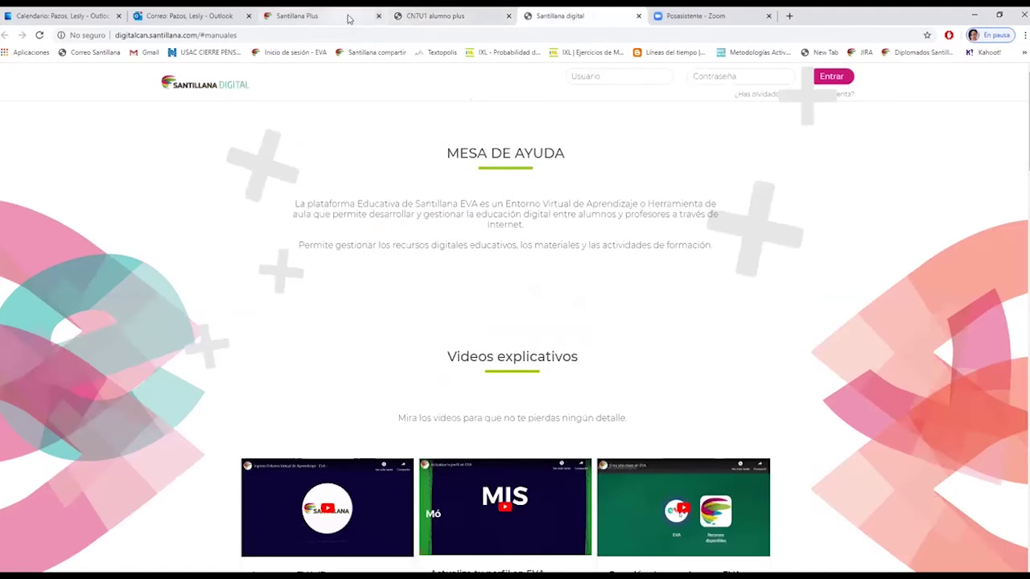
# - Back on the Santillana Plus tab, open the Unidad 1 - Docente resources
pyautogui.click(364, 16)
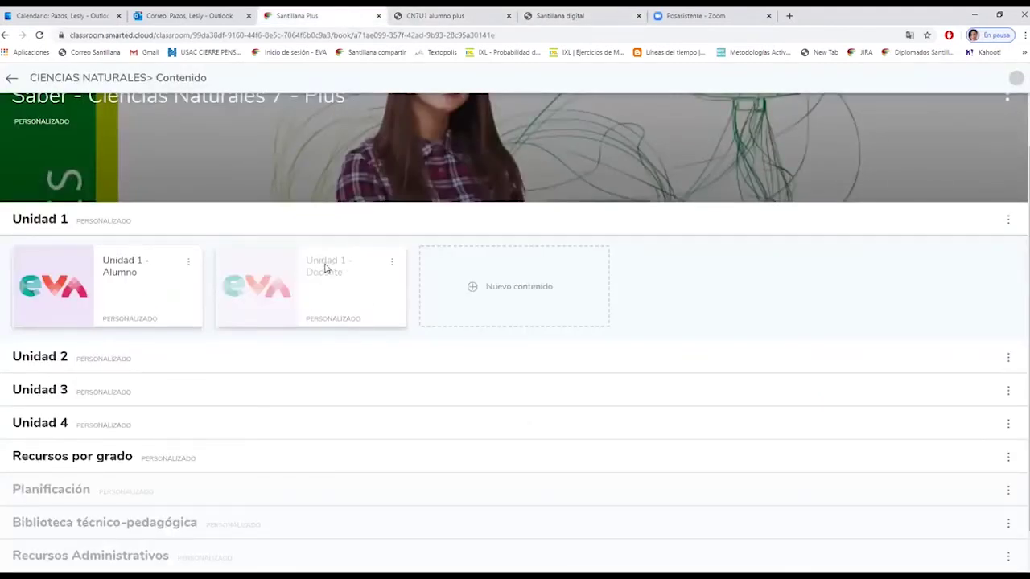
pyautogui.click(326, 269)
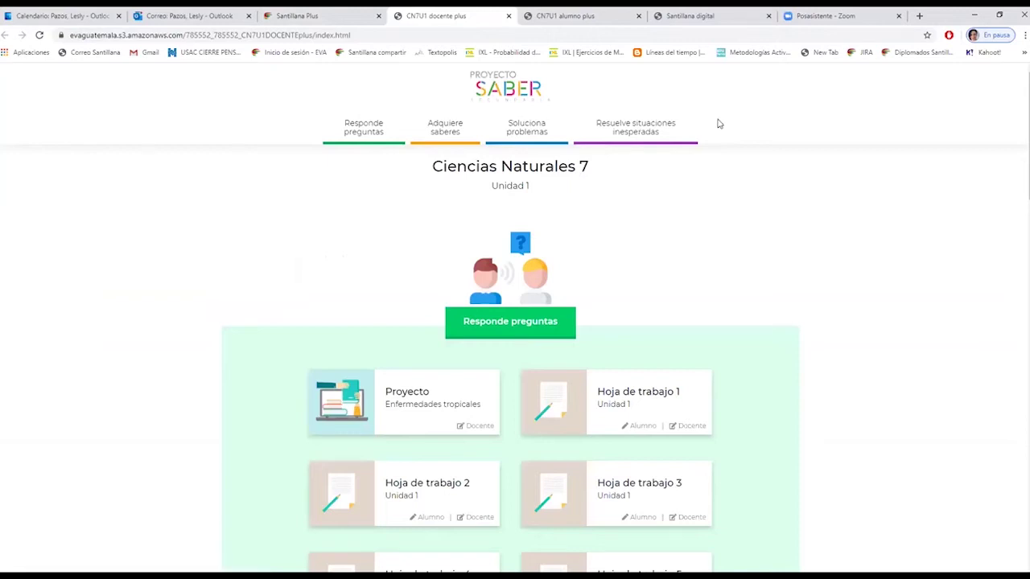
# - Open the Alumno version of Hoja de trabajo 1 (Cuerpo humano) from Responde preguntas
pyautogui.scroll(-1, 649, 250)
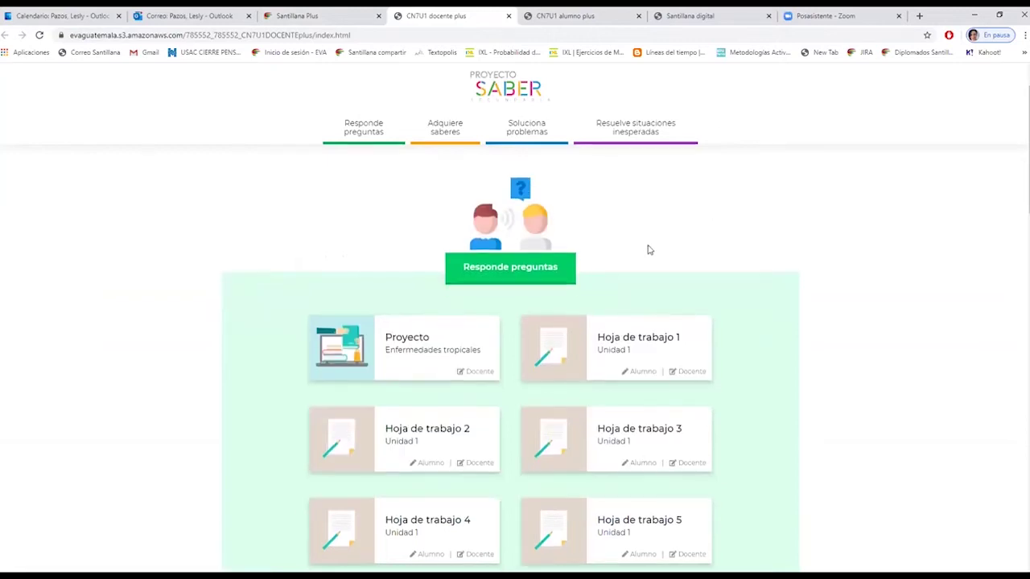
pyautogui.scroll(-2, 648, 250)
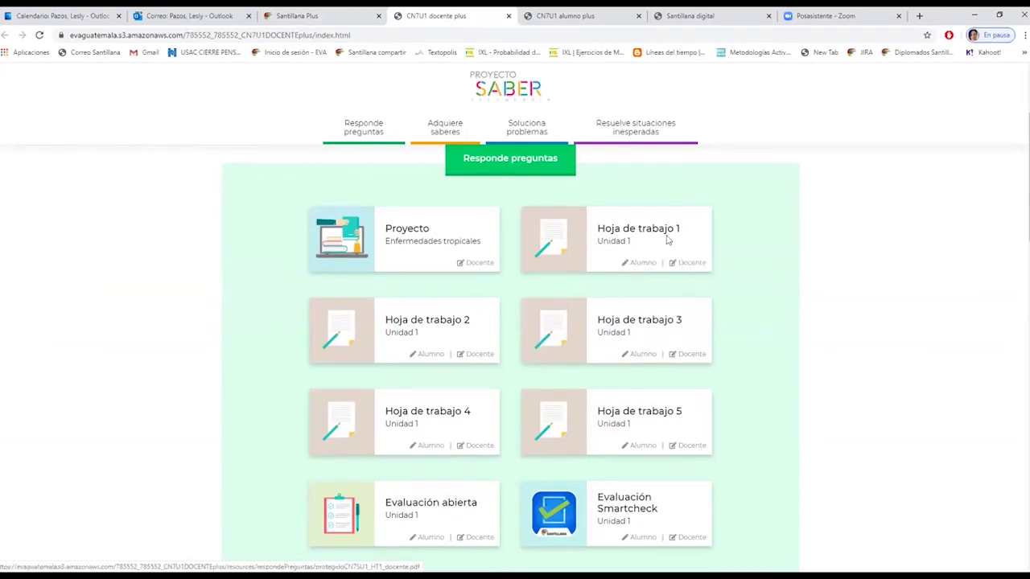
pyautogui.click(639, 266)
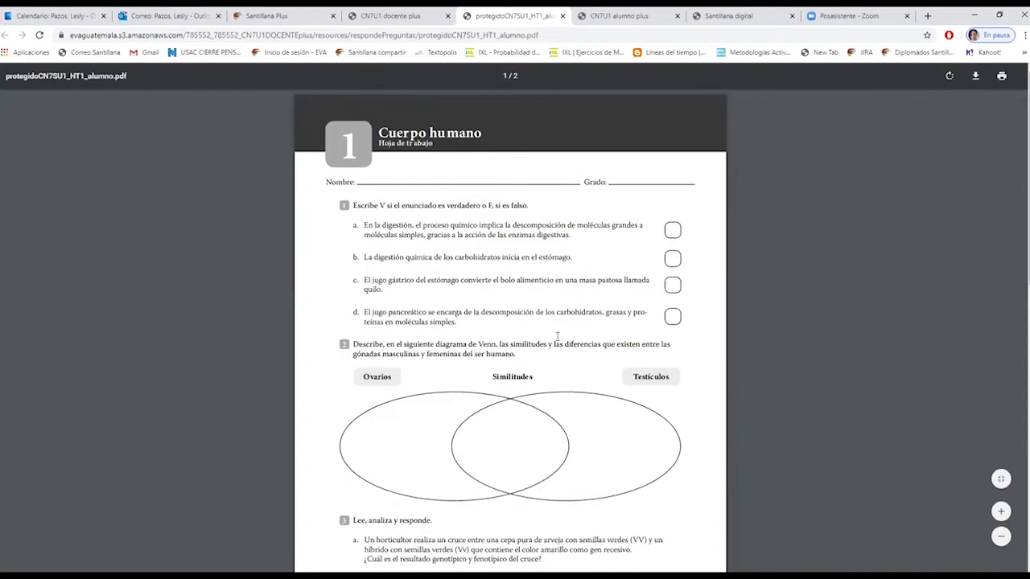
# - Look over both pages of the blank Cuerpo humano student PDF, then return to the CN7U1 docente plus tab
pyautogui.scroll(-3, 557, 337)
pyautogui.scroll(-10, 522, 379)
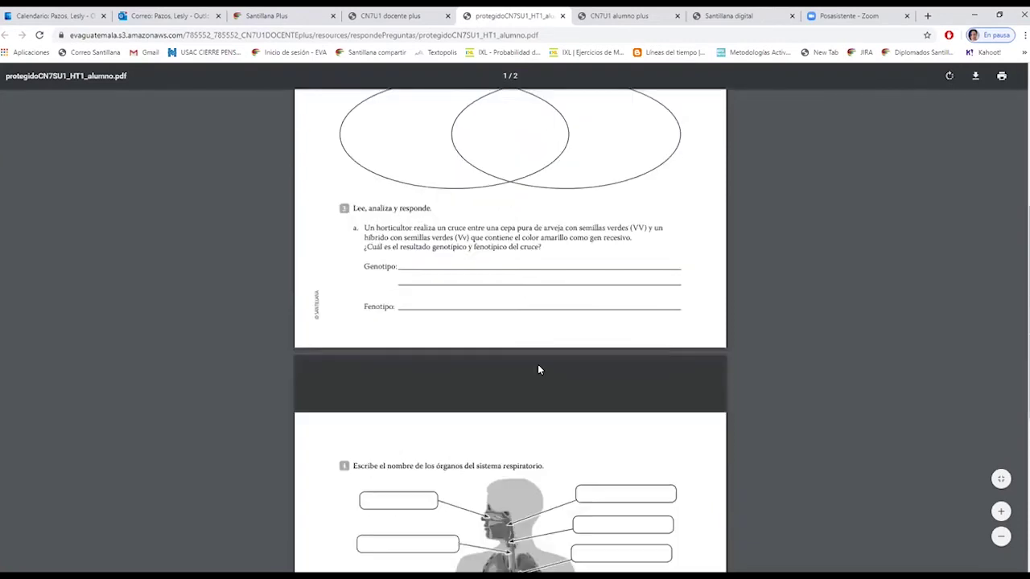
pyautogui.scroll(10, 539, 370)
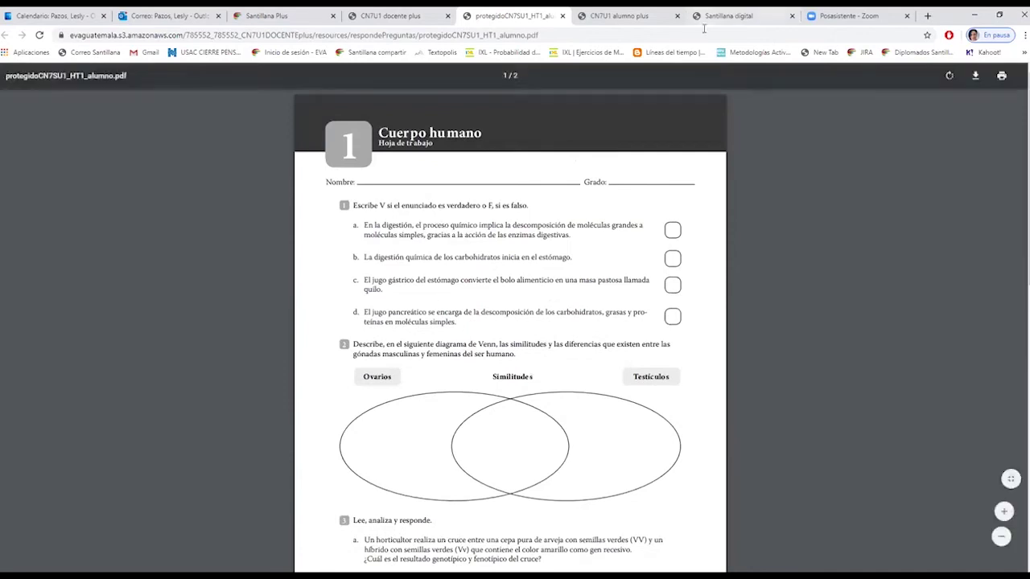
pyautogui.click(406, 18)
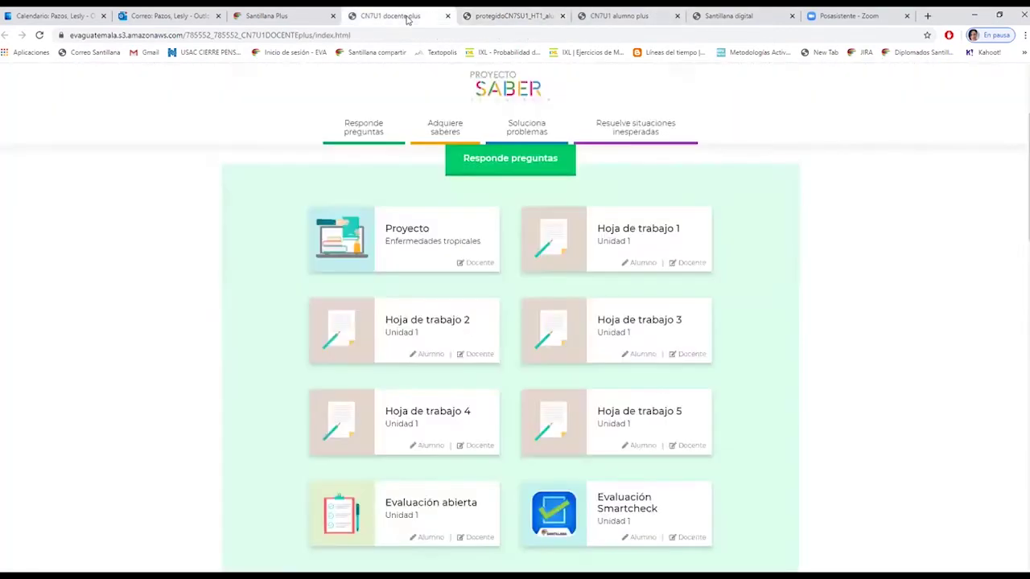
# - Open the answered teacher version of Hoja de trabajo 1 and compare it with the blank student sheet
pyautogui.click(684, 264)
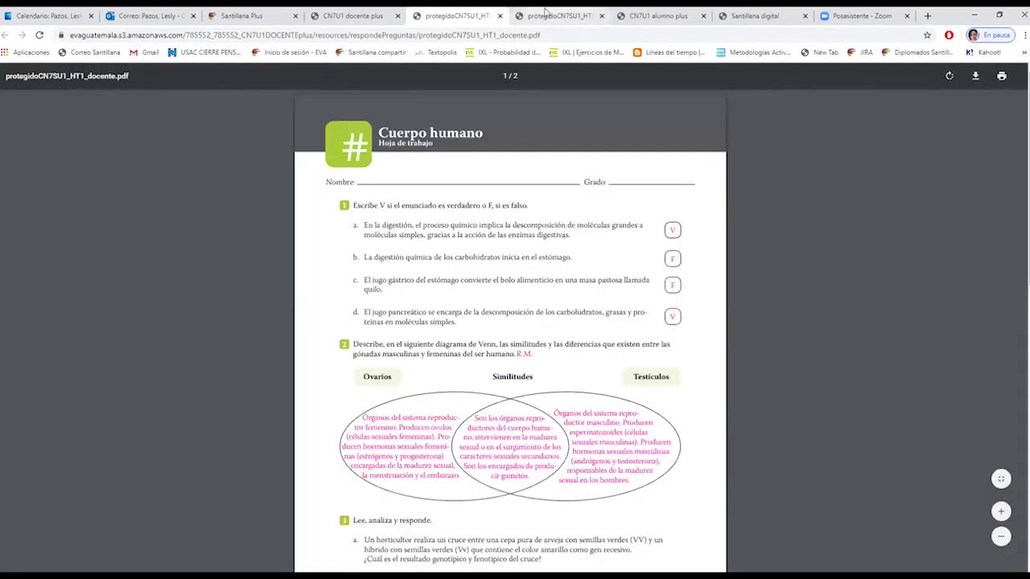
pyautogui.scroll(-10, 595, 230)
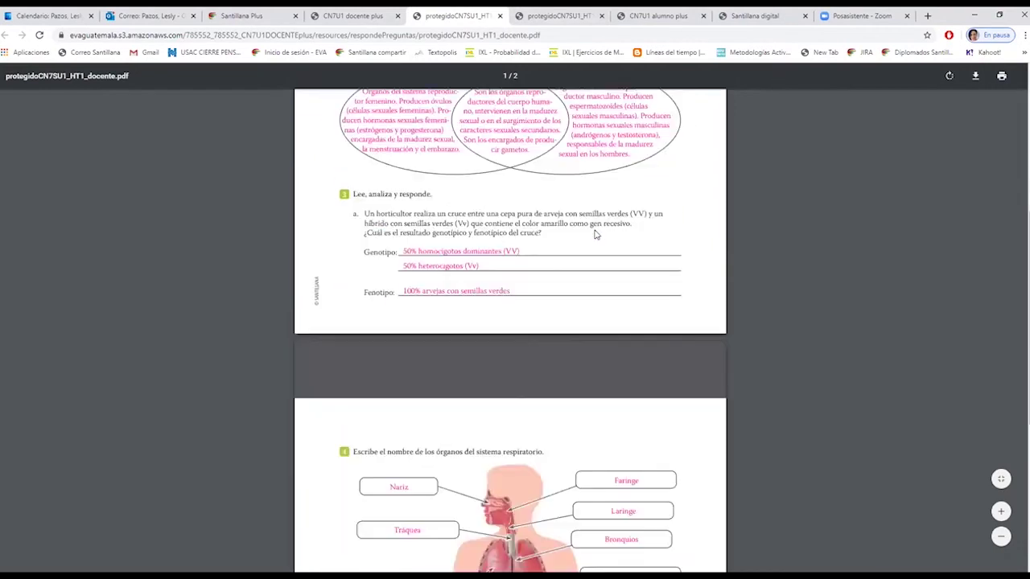
pyautogui.scroll(10, 595, 241)
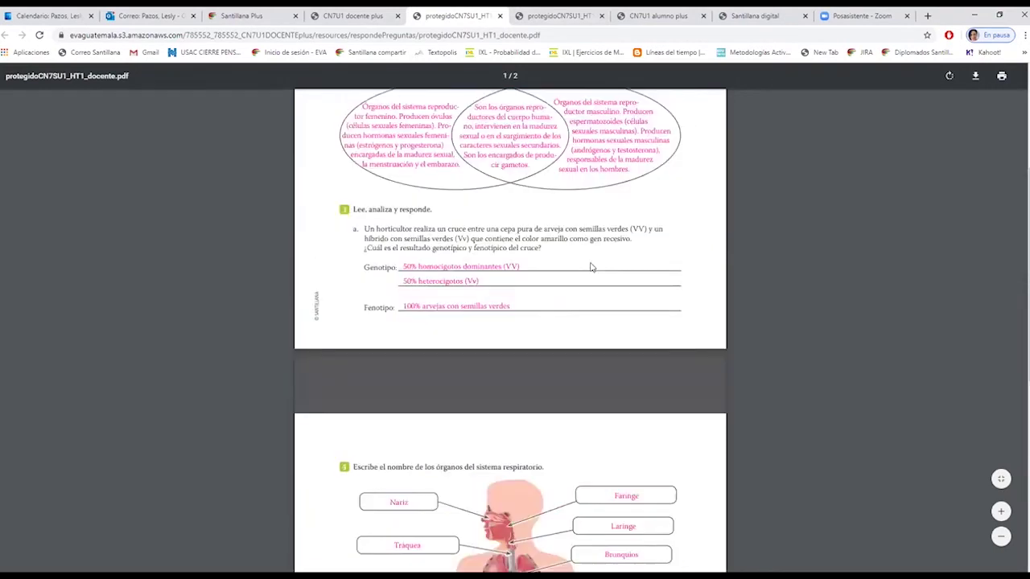
pyautogui.click(555, 16)
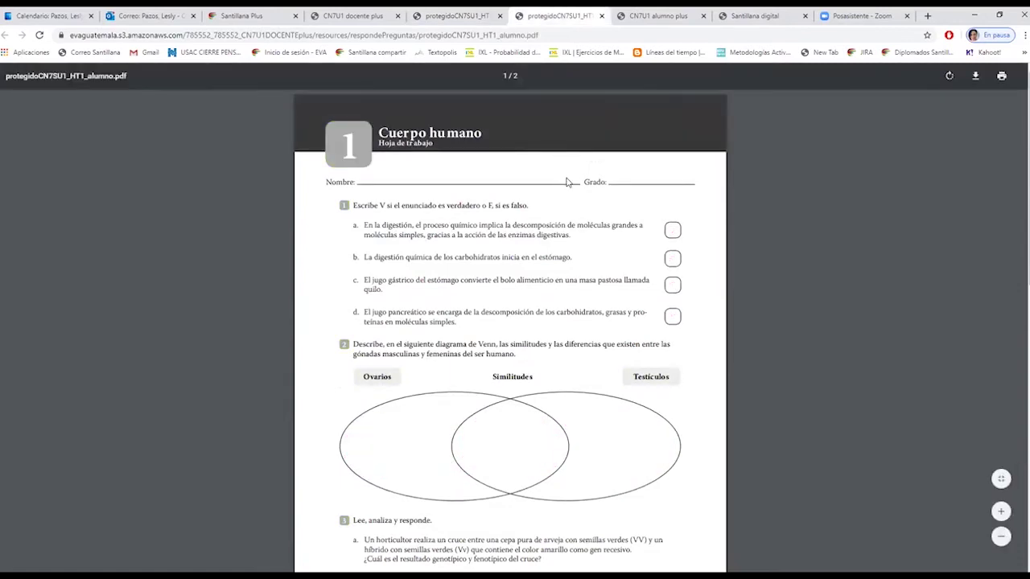
pyautogui.scroll(-5, 568, 177)
pyautogui.scroll(4, 567, 180)
pyautogui.scroll(1, 568, 180)
pyautogui.scroll(-10, 592, 277)
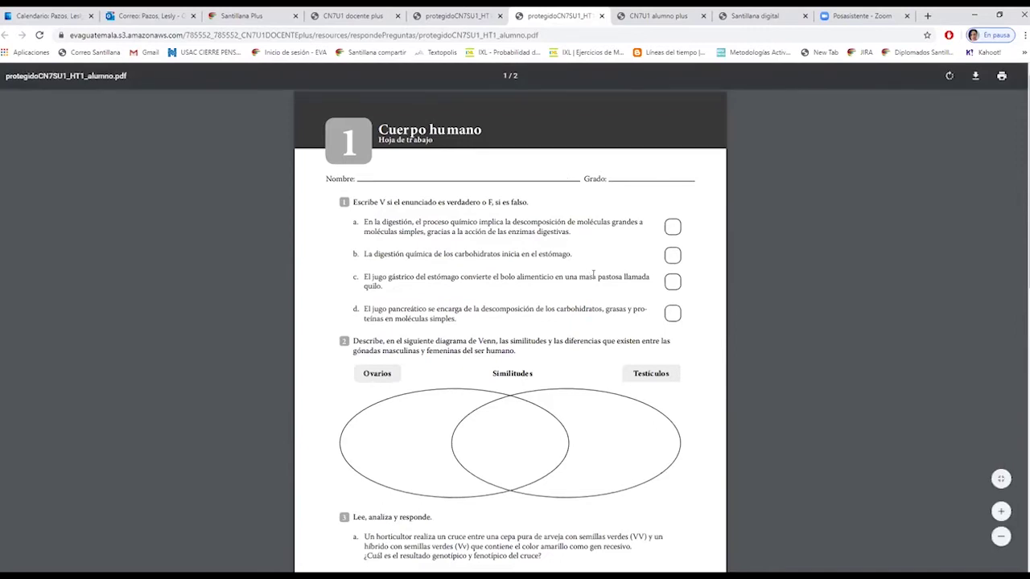
pyautogui.scroll(10, 594, 278)
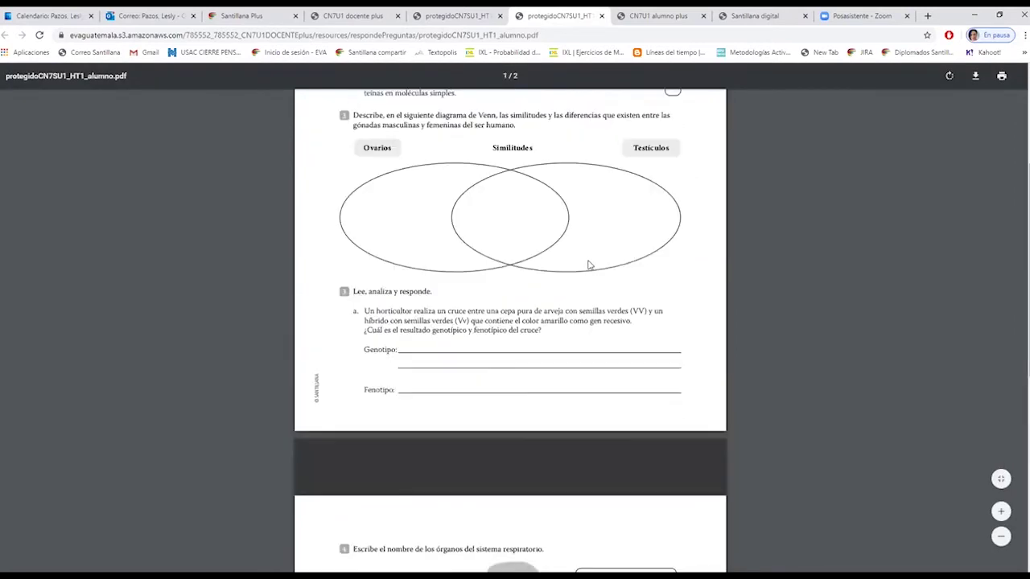
# - Recheck the answered worksheet, then close both Cuerpo humano worksheet PDF tabs
pyautogui.click(470, 16)
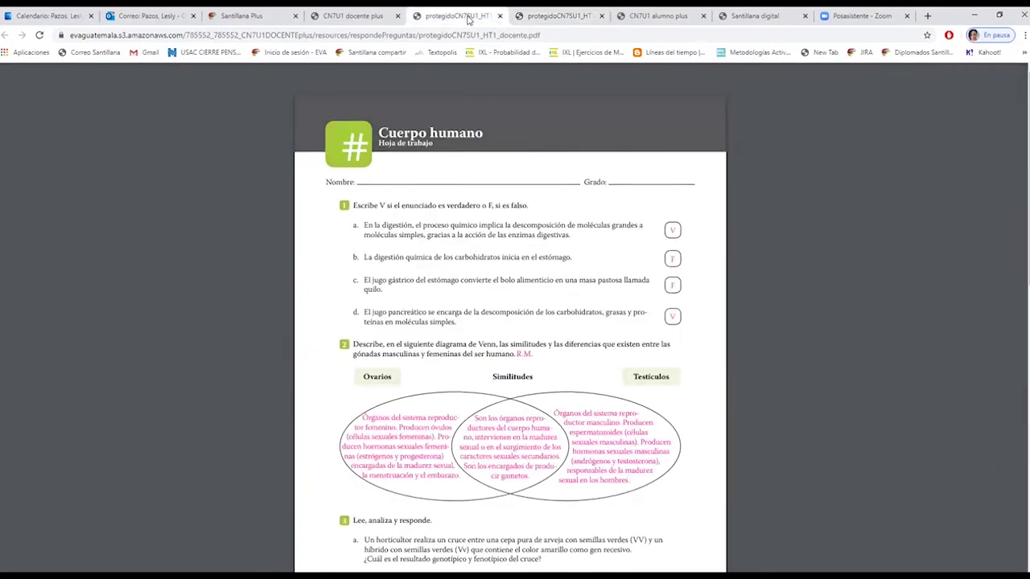
pyautogui.scroll(-10, 596, 269)
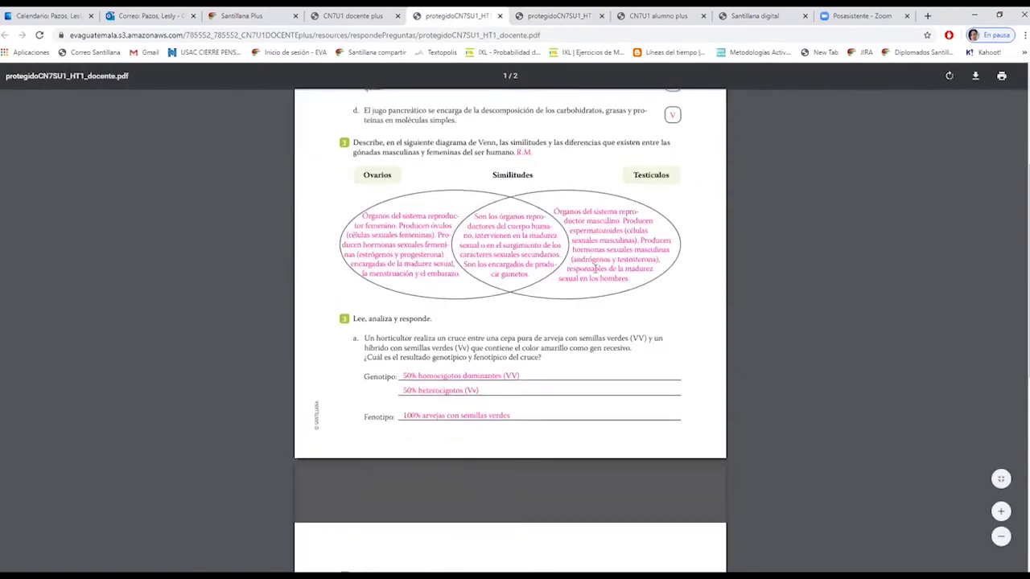
pyautogui.scroll(10, 592, 269)
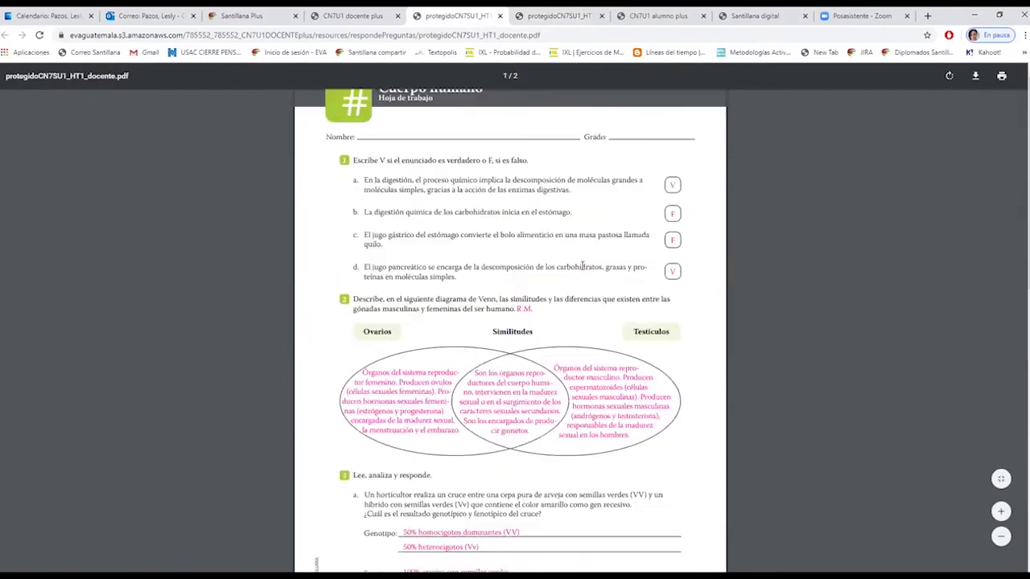
pyautogui.click(601, 16)
pyautogui.click(499, 16)
# - Switch to CN7U1 docente plus and scroll through Responde preguntas, Adquiere saberes, Soluciona problemas and Resuelve sections
pyautogui.click(369, 16)
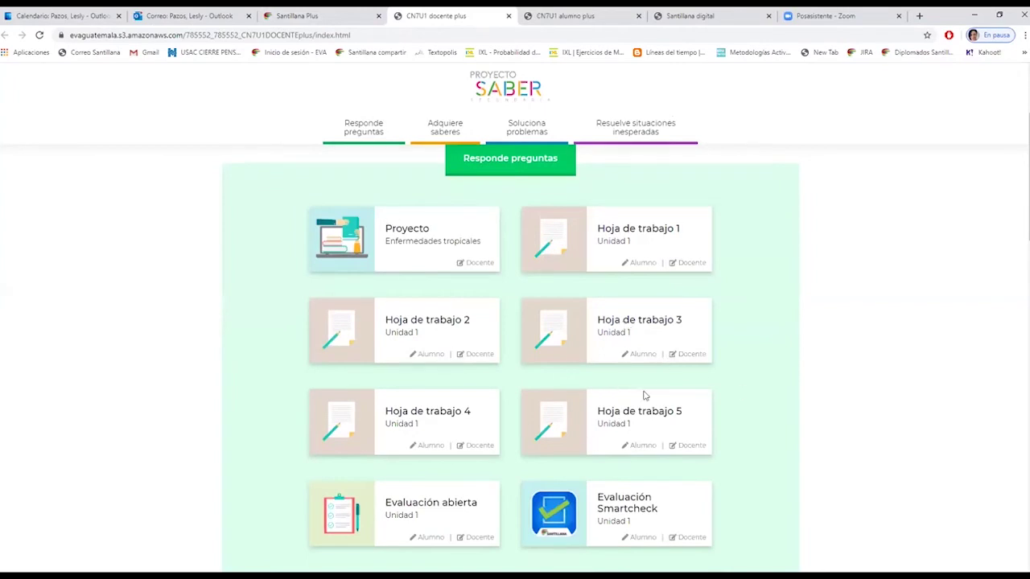
pyautogui.scroll(-2, 645, 395)
pyautogui.scroll(-3, 676, 367)
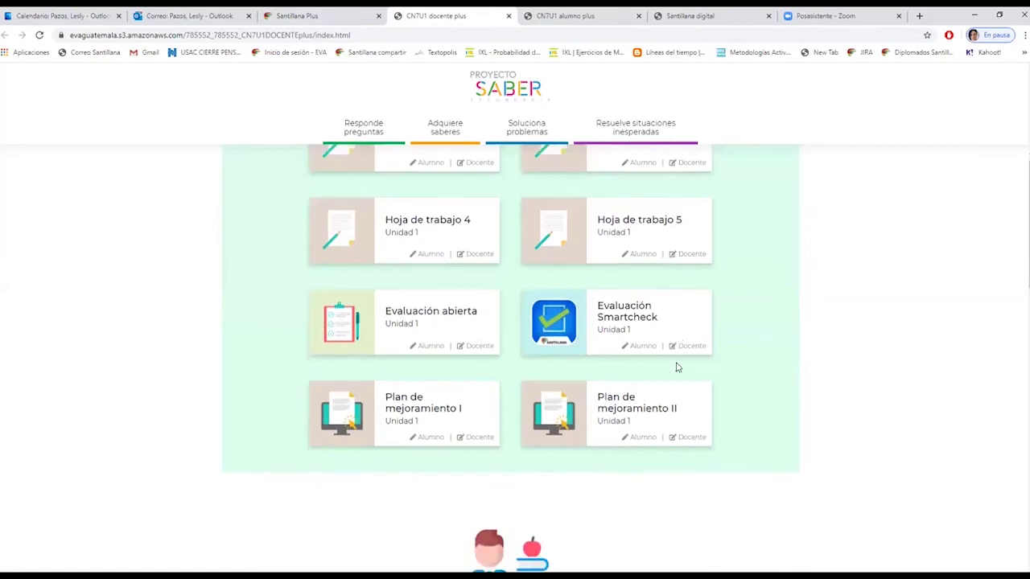
pyautogui.scroll(7, 676, 366)
pyautogui.scroll(-7, 676, 367)
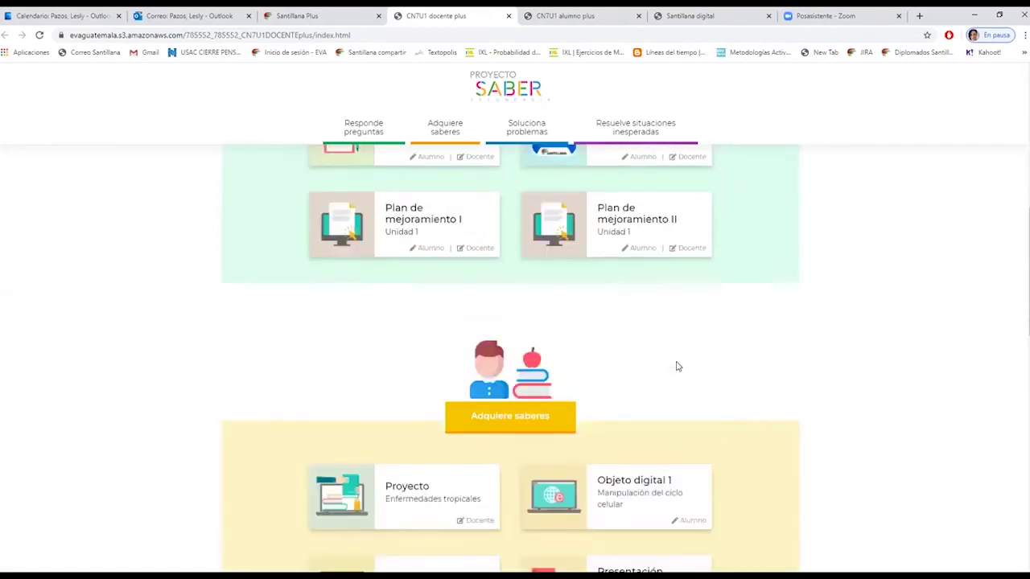
pyautogui.scroll(-5, 676, 367)
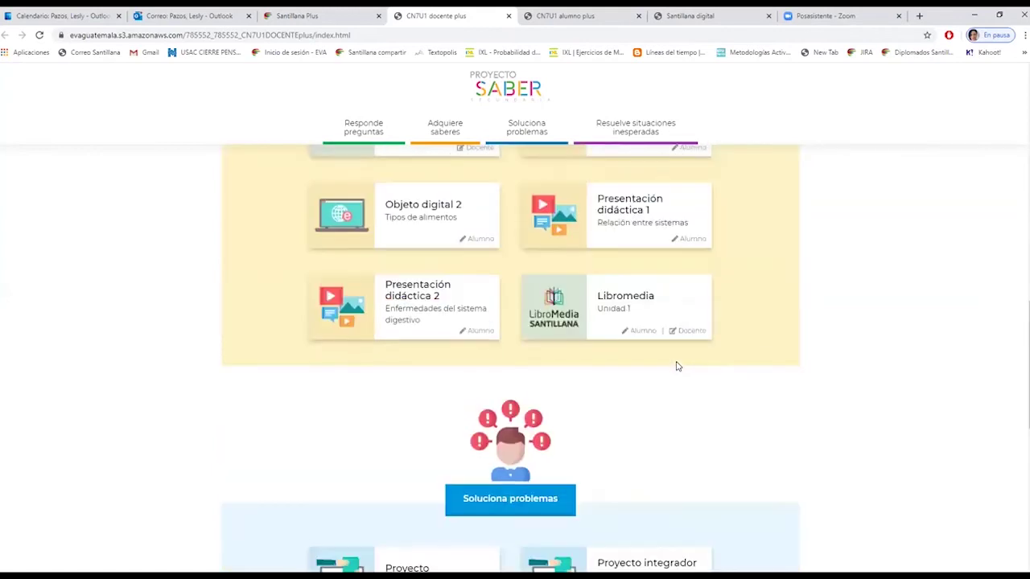
pyautogui.scroll(-3, 676, 367)
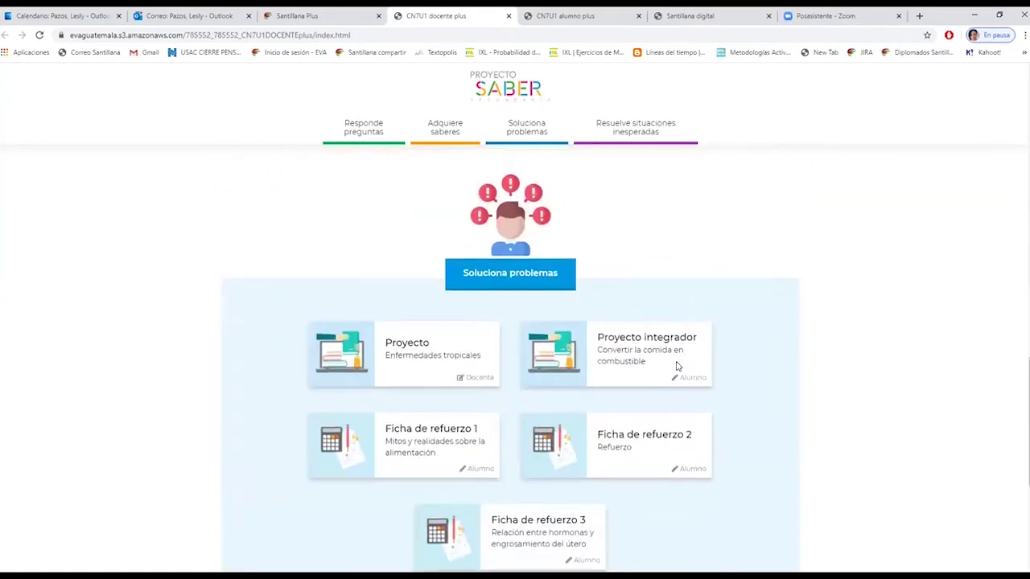
pyautogui.scroll(-2, 676, 367)
pyautogui.scroll(-2, 676, 367)
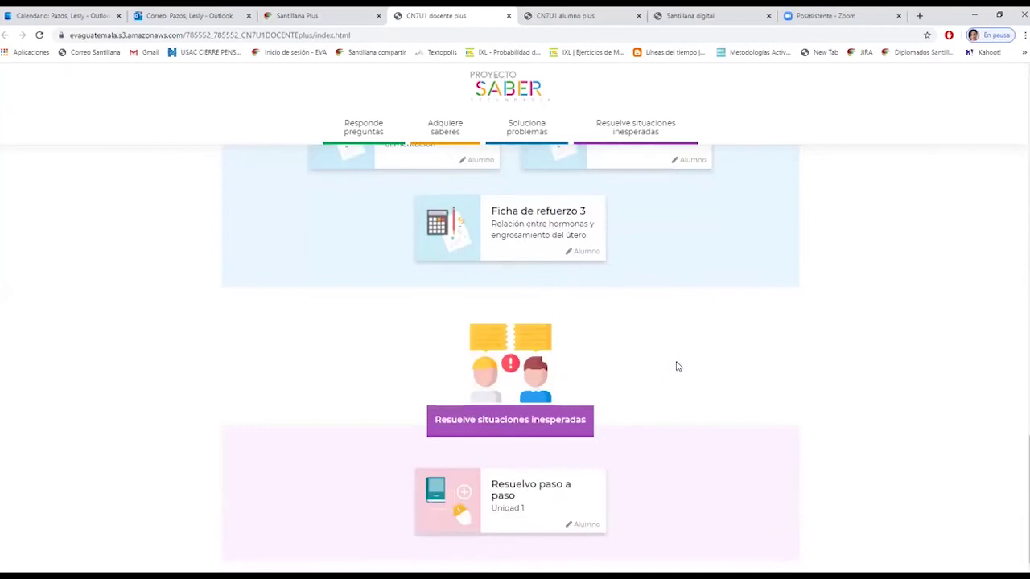
pyautogui.scroll(1, 676, 367)
pyautogui.scroll(10, 675, 366)
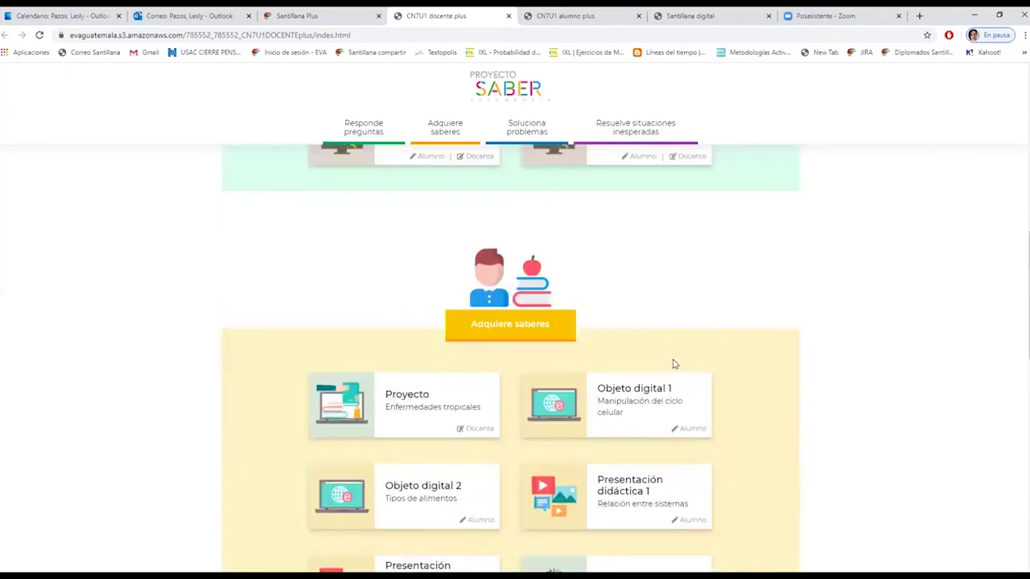
pyautogui.scroll(5, 674, 365)
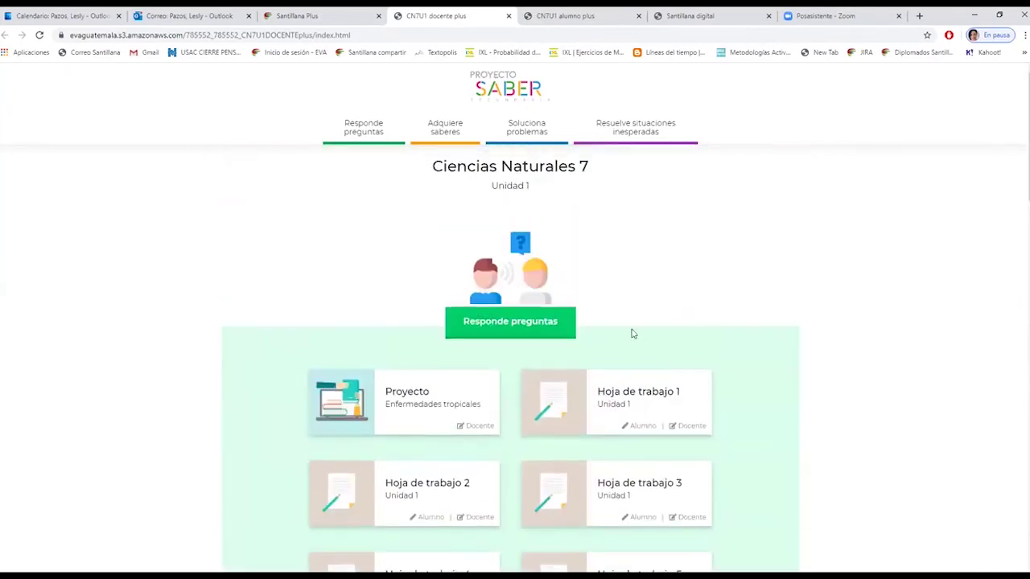
# - Close the CN7U1 docente plus tab and return to the Santillana Plus course tab
pyautogui.click(507, 16)
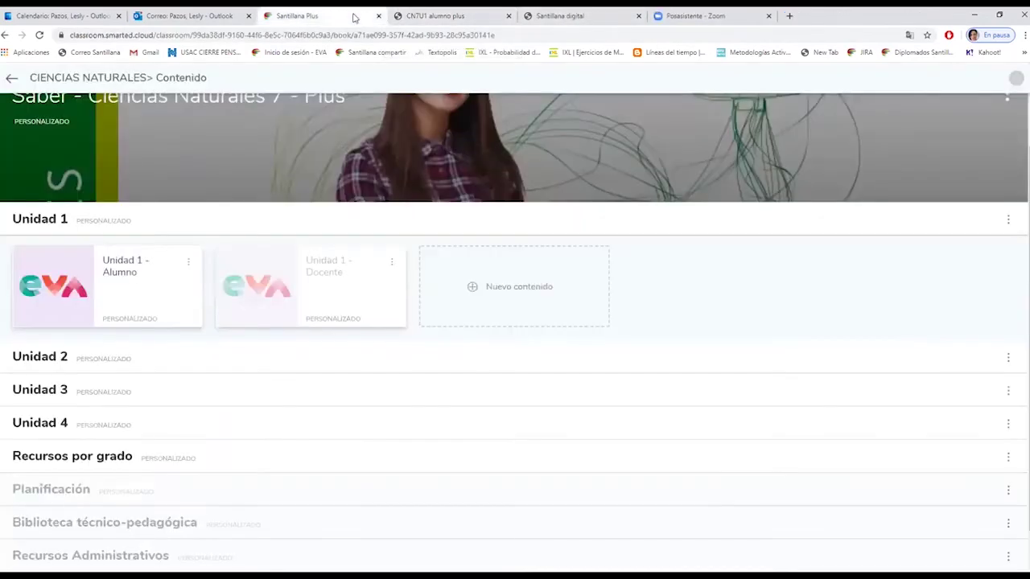
pyautogui.click(330, 15)
# - Expand Recursos por grado, Planificación and Unidad 1, then open the Unidad 1 - Docente card
pyautogui.scroll(-1, 337, 274)
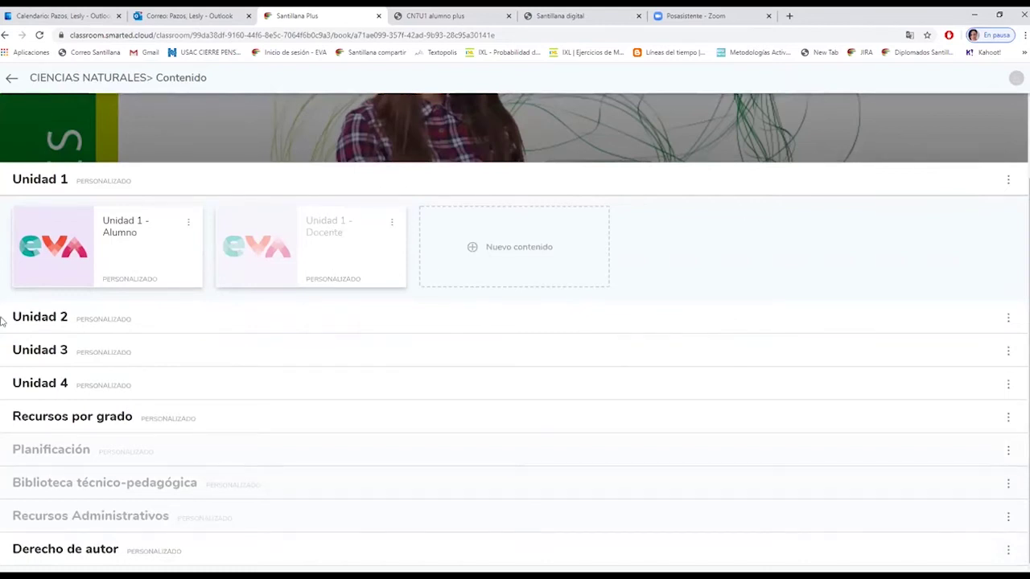
pyautogui.click(66, 424)
pyautogui.scroll(-2, 226, 438)
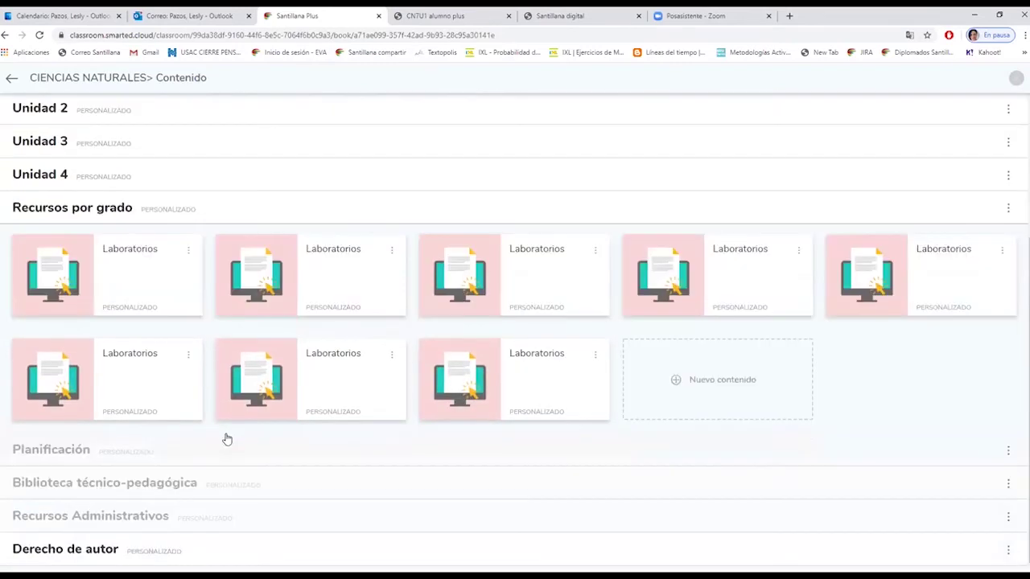
pyautogui.click(58, 453)
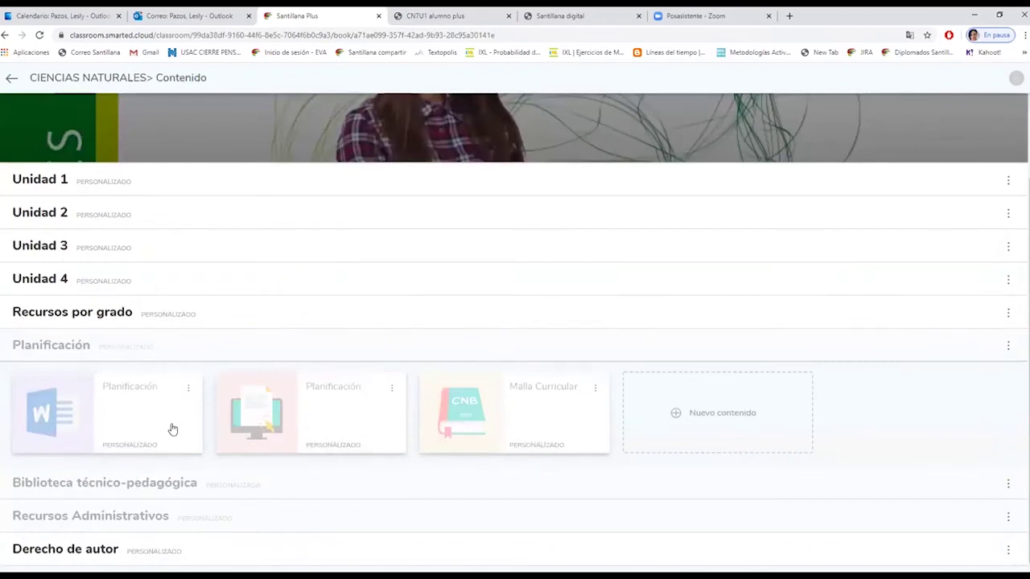
pyautogui.scroll(1, 172, 429)
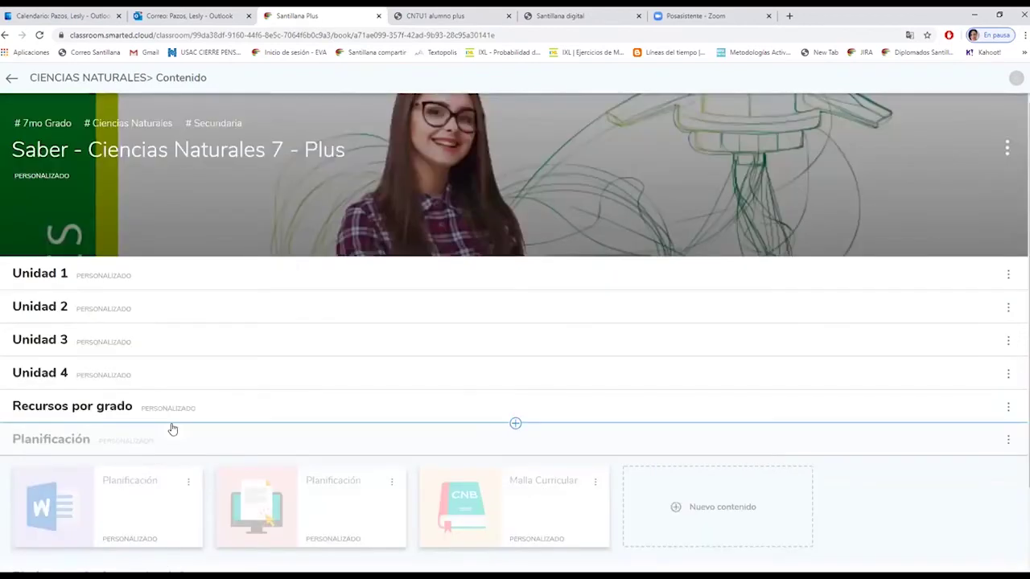
pyautogui.click(50, 279)
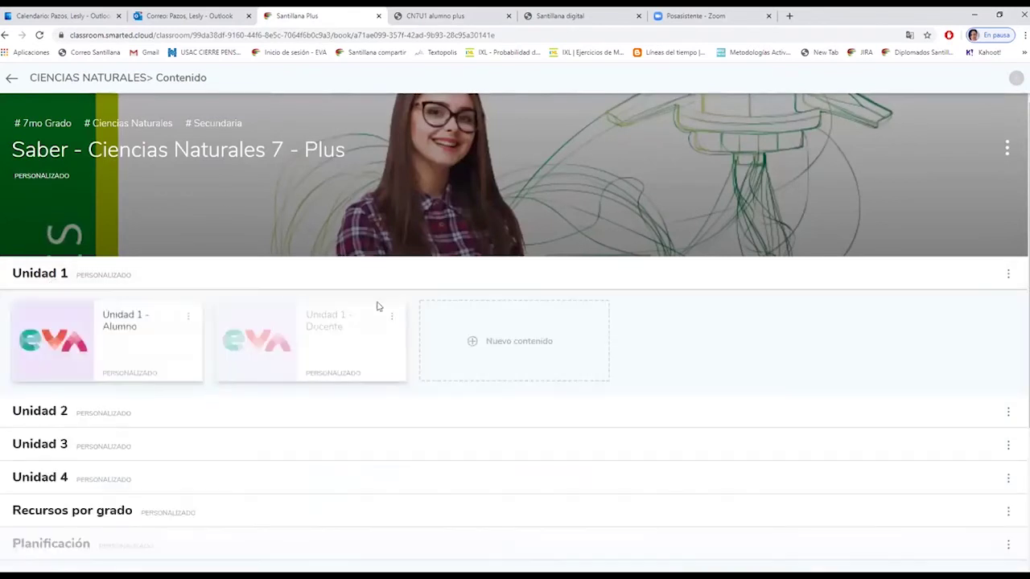
pyautogui.click(328, 333)
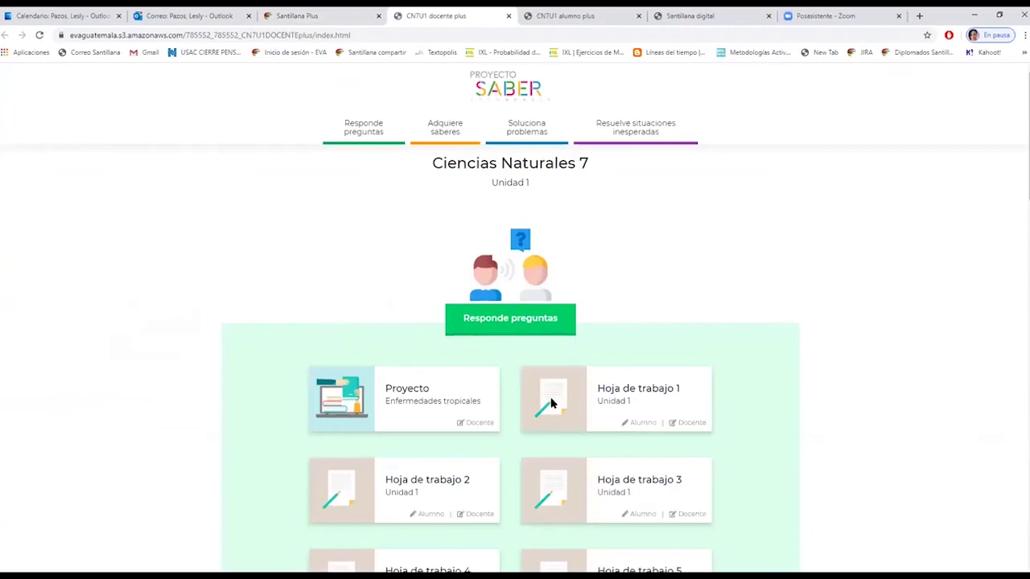
# - Scroll to Adquiere saberes and open the Docente edition of the Unidad 1 Libromedia
pyautogui.scroll(-5, 554, 398)
pyautogui.scroll(-7, 553, 398)
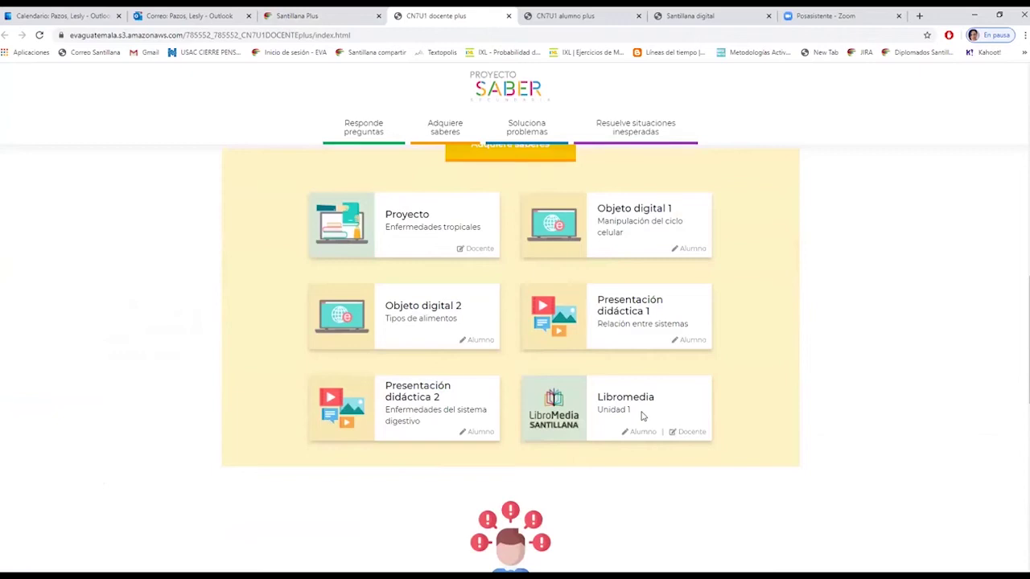
pyautogui.click(690, 433)
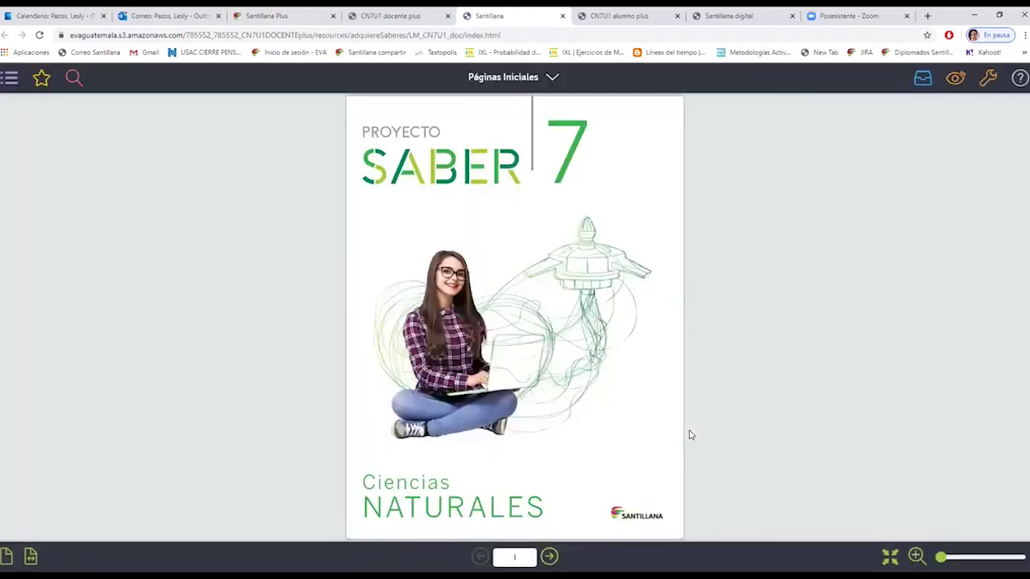
# - Page the Saber 7 Ciencias Naturales Libromedia from the cover to pages 10–11, Evaluación diagnóstica
pyautogui.click(551, 557)
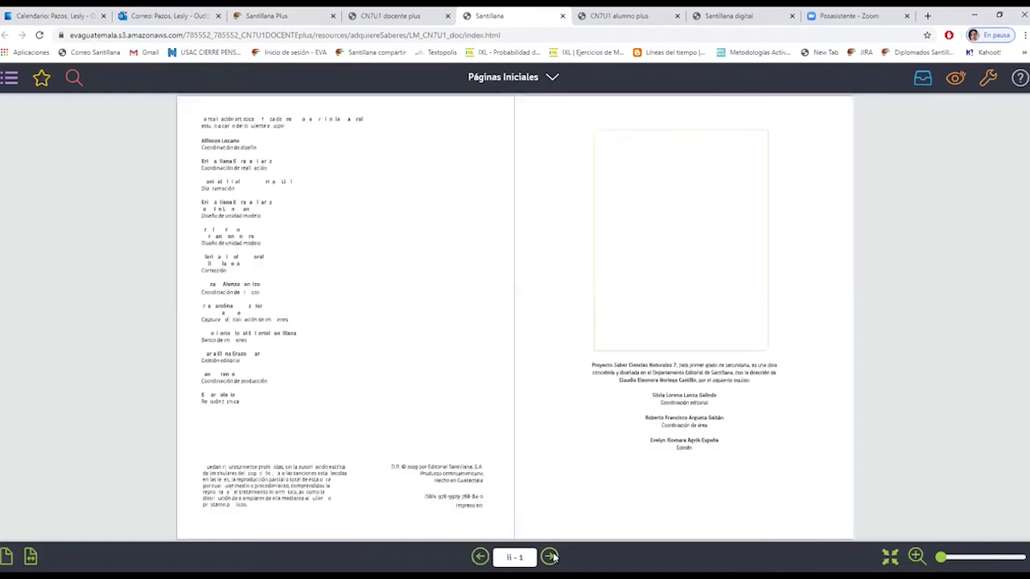
pyautogui.click(551, 557)
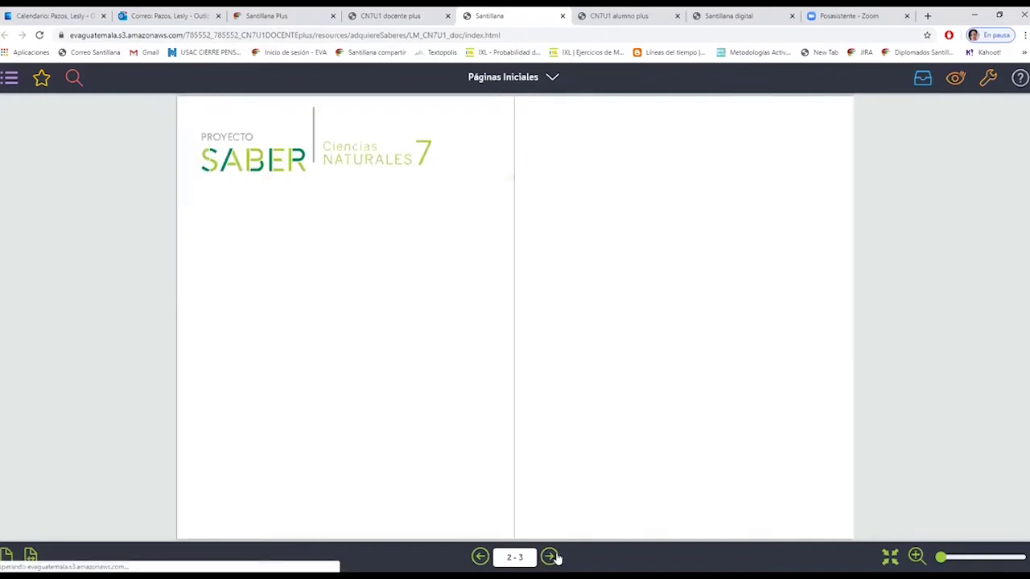
pyautogui.click(550, 557)
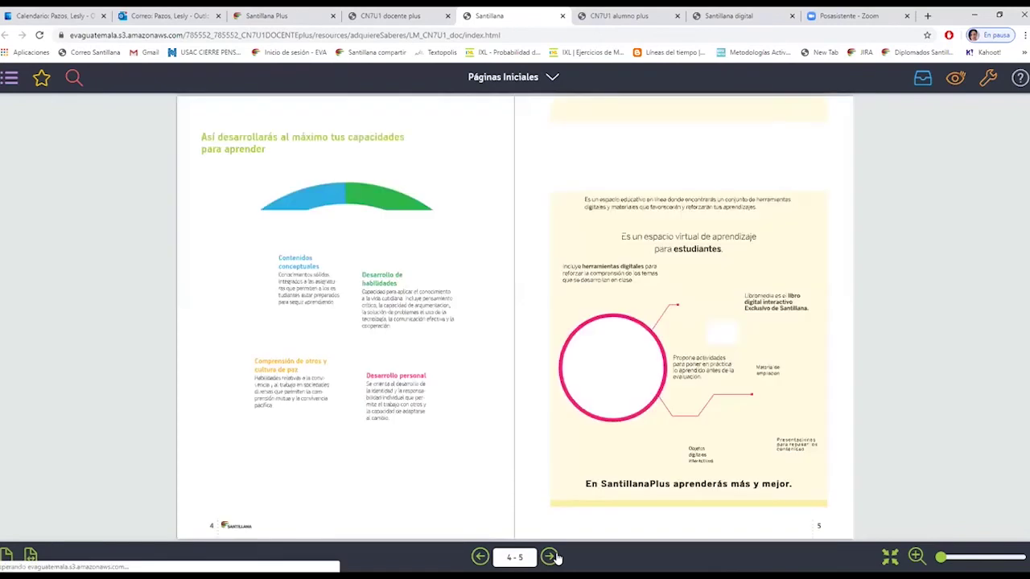
pyautogui.click(550, 557)
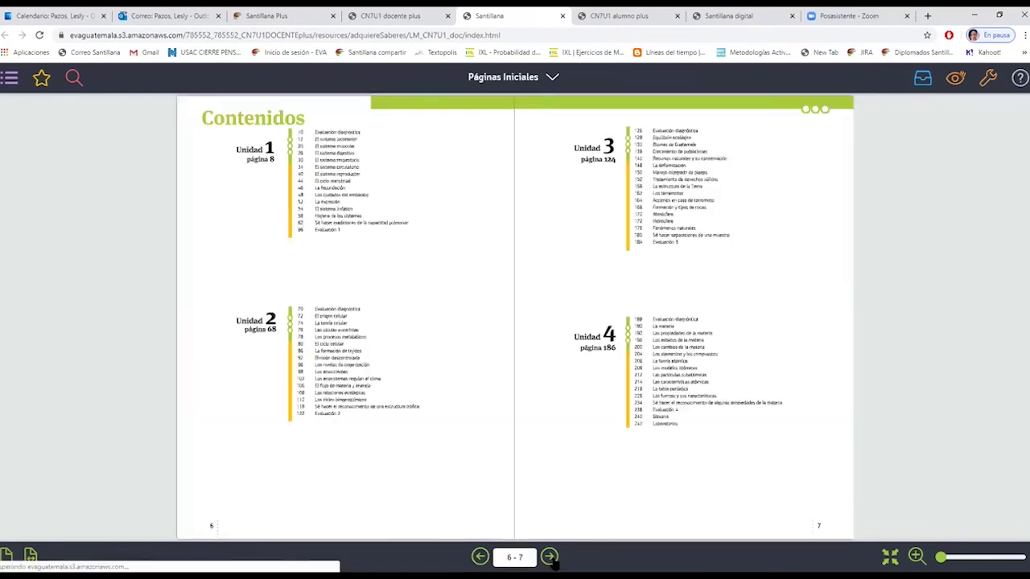
pyautogui.click(550, 556)
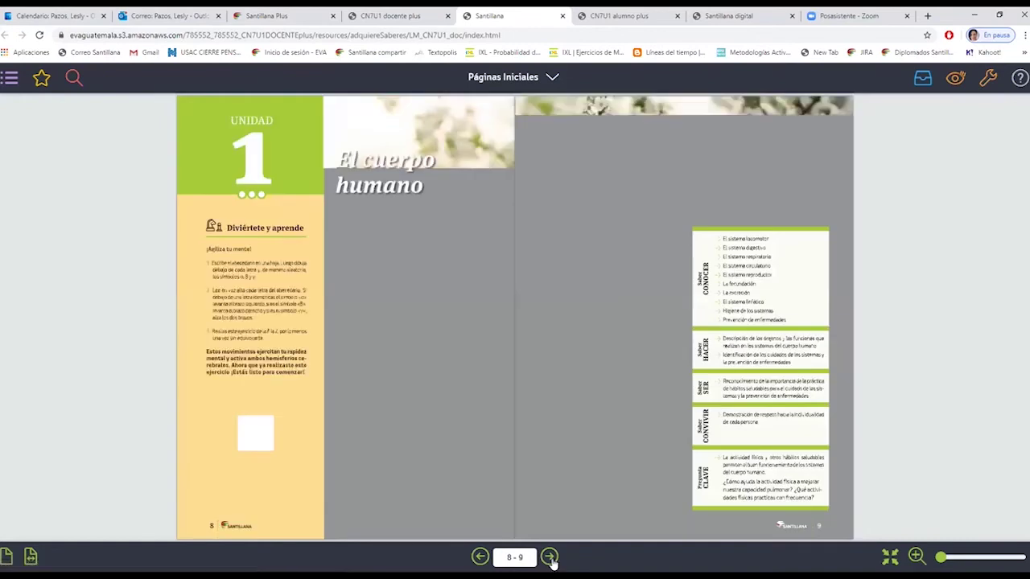
pyautogui.click(551, 559)
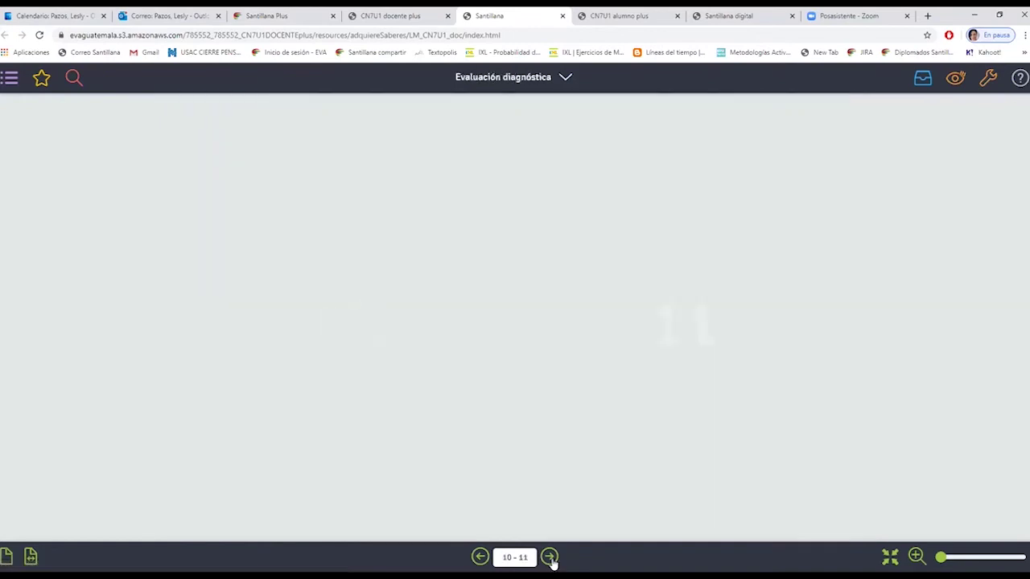
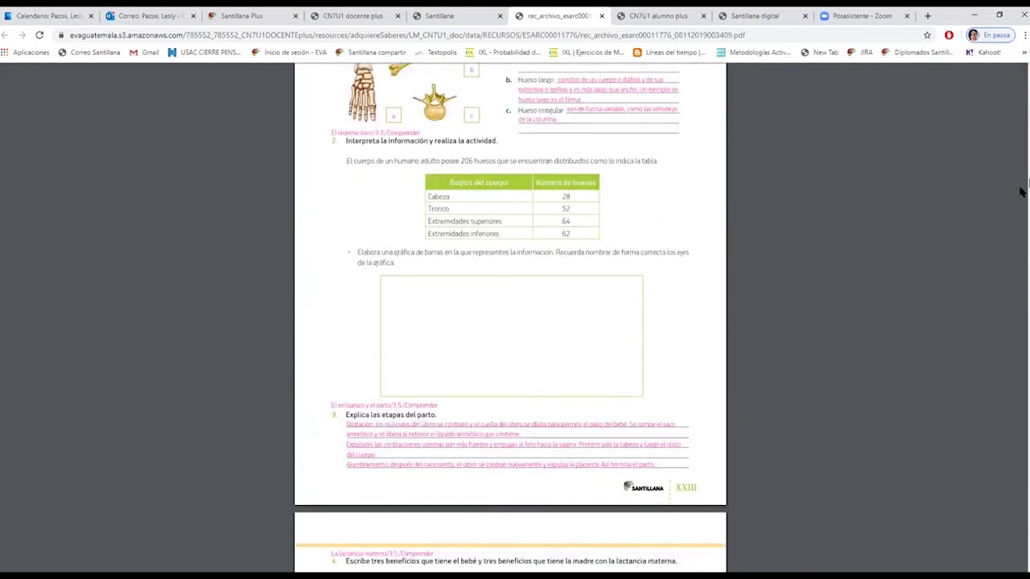
pyautogui.scroll(-20, 1020, 193)
# - Scroll through the teacher's guide answer pages back up to Plan de mejoramiento III of Unidad 2
pyautogui.moveTo(1020, 202); pyautogui.dragTo(1020, 299)
pyautogui.scroll(15, 883, 322)
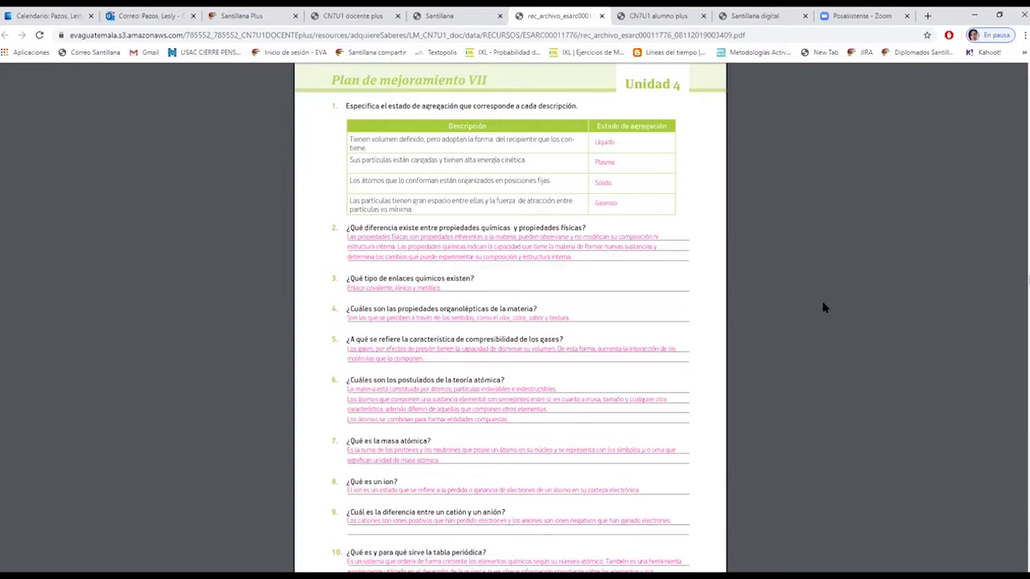
pyautogui.scroll(-15, 794, 312)
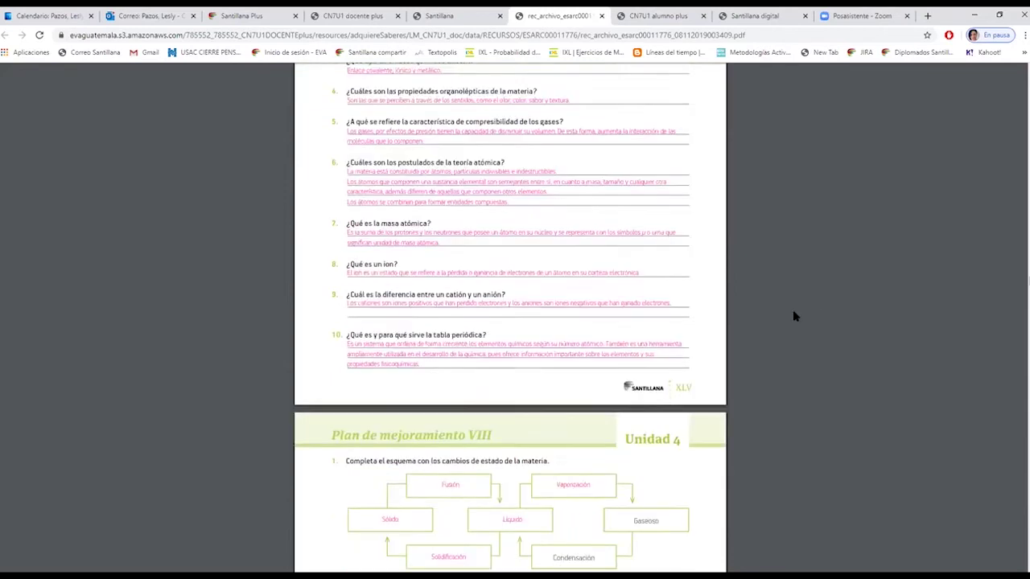
pyautogui.scroll(-5, 793, 316)
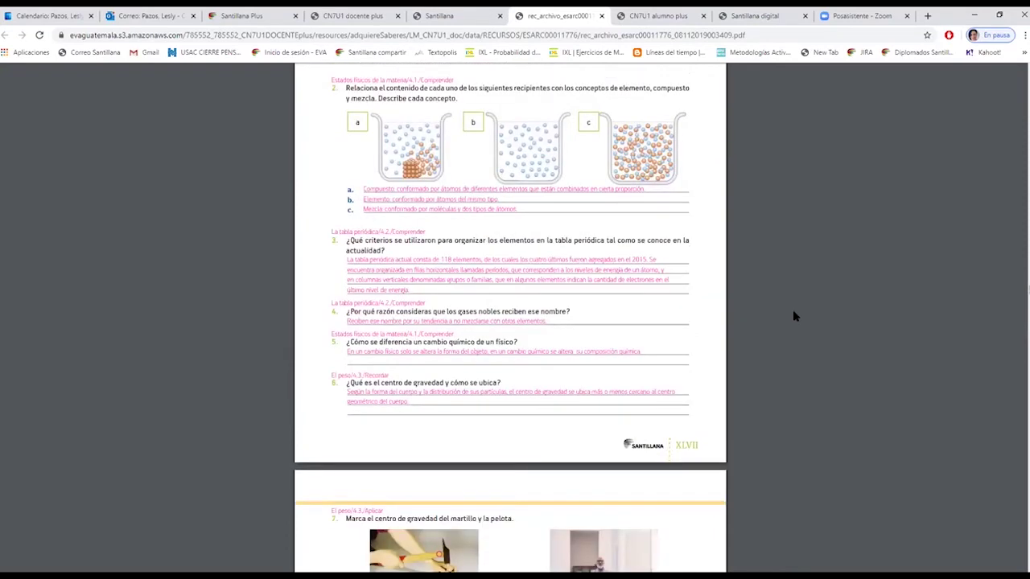
pyautogui.scroll(6, 793, 316)
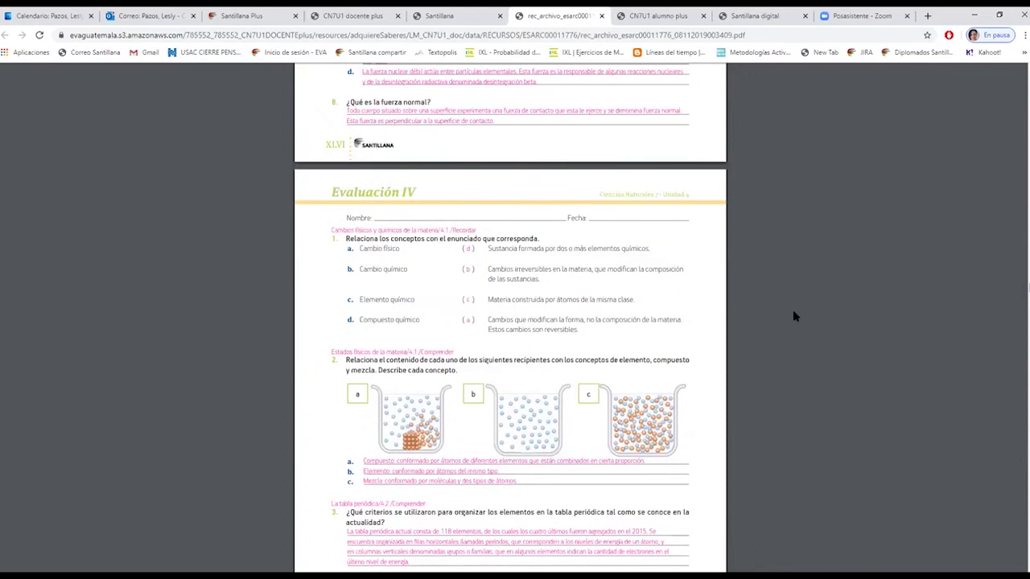
pyautogui.scroll(14, 793, 316)
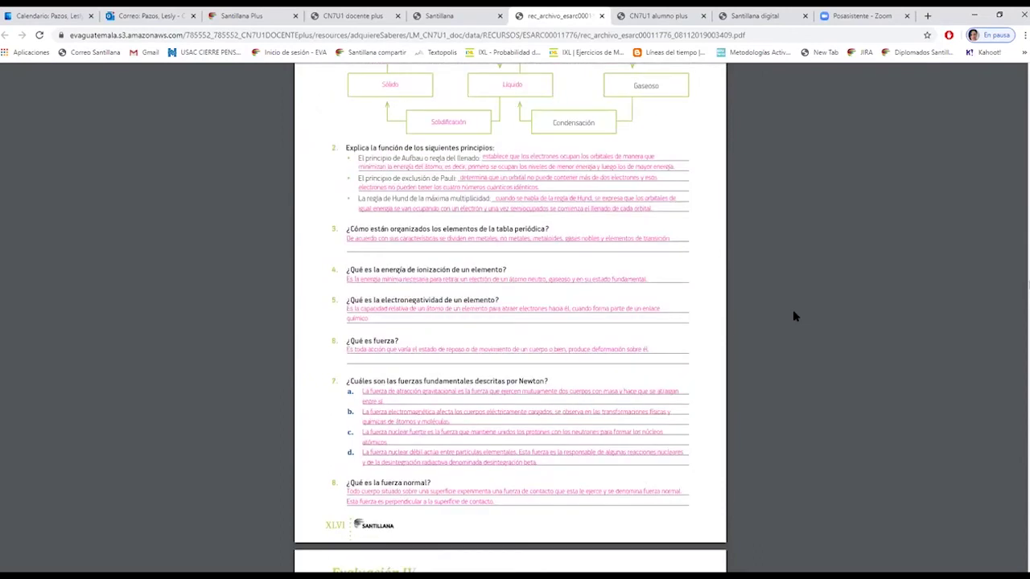
pyautogui.scroll(20, 793, 316)
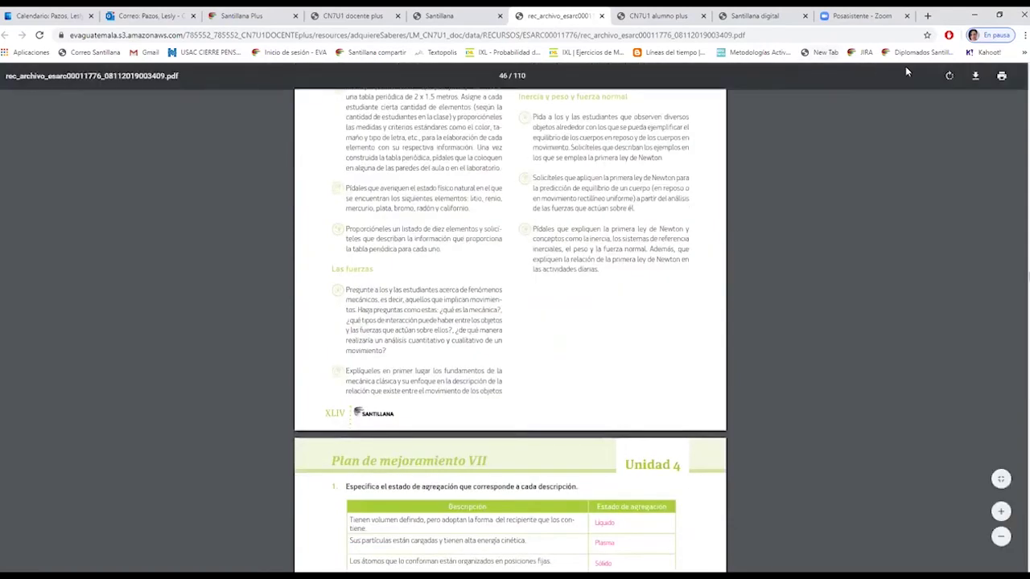
pyautogui.scroll(15, 874, 190)
pyautogui.scroll(20, 874, 192)
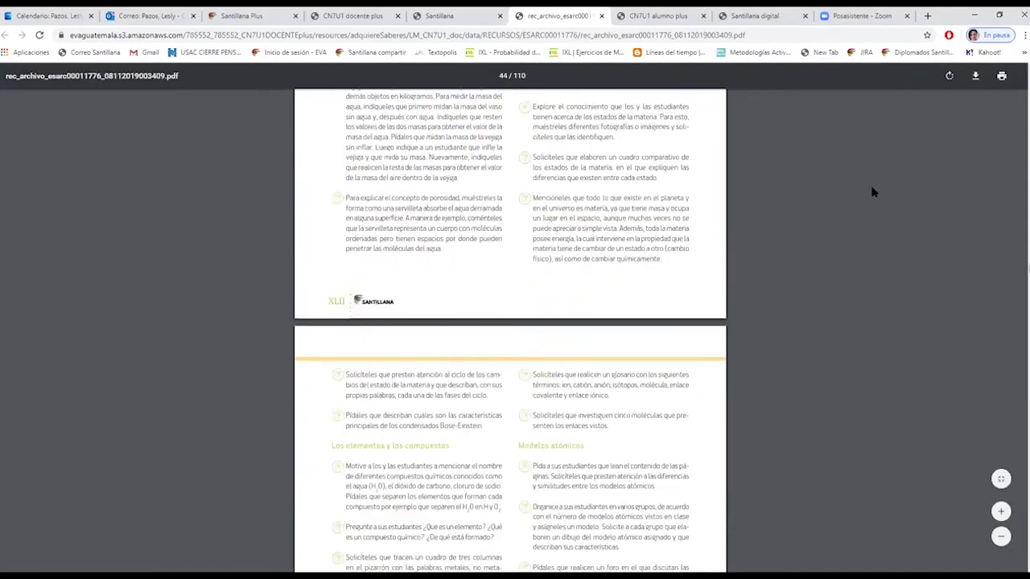
pyautogui.scroll(15, 874, 191)
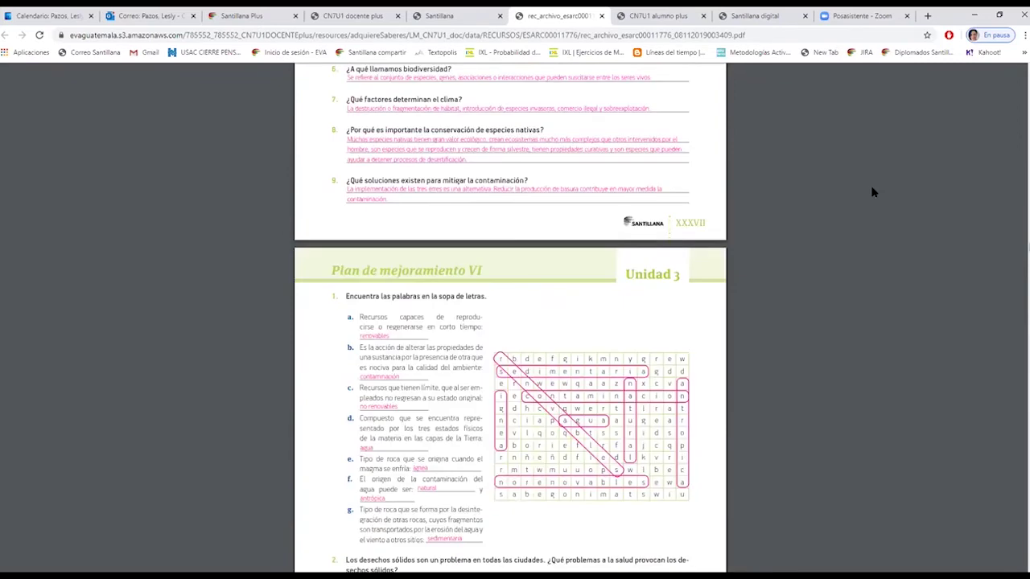
pyautogui.scroll(10, 873, 192)
pyautogui.scroll(10, 874, 192)
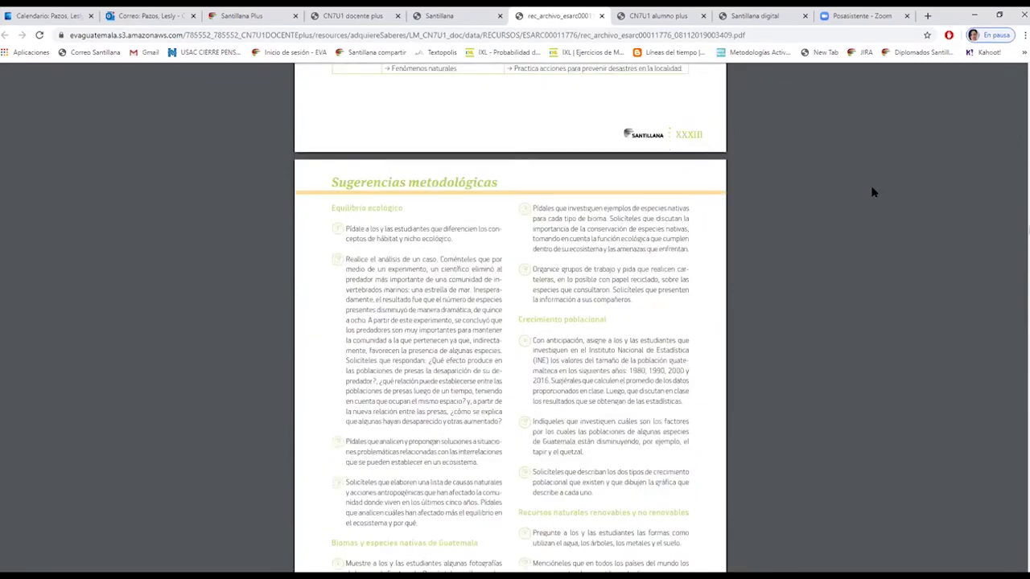
pyautogui.scroll(10, 874, 191)
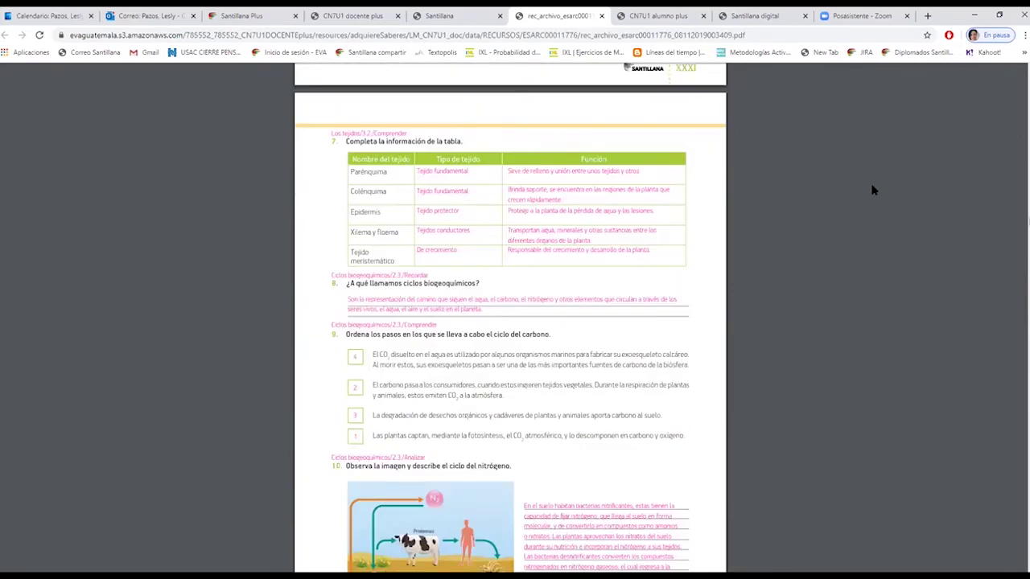
pyautogui.scroll(10, 873, 191)
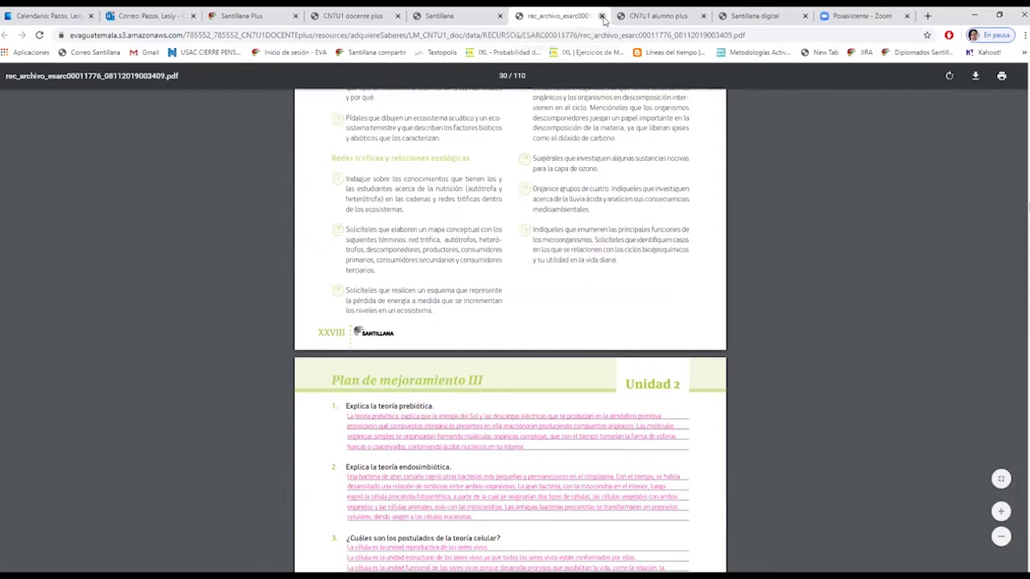
# - Close the answer-key PDF, then reopen the Guía del docente PDF and browse its pages
pyautogui.click(602, 16)
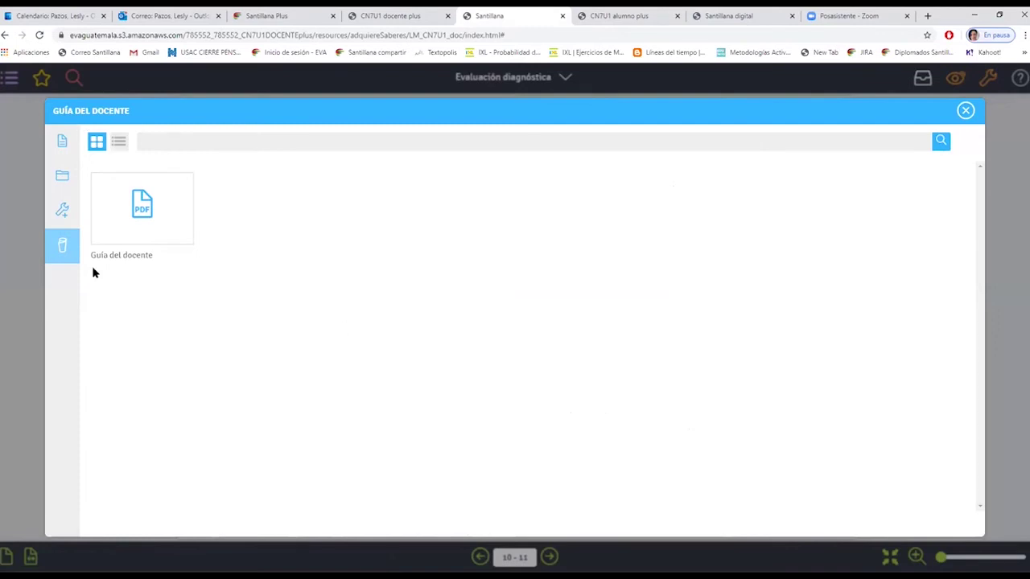
pyautogui.click(141, 211)
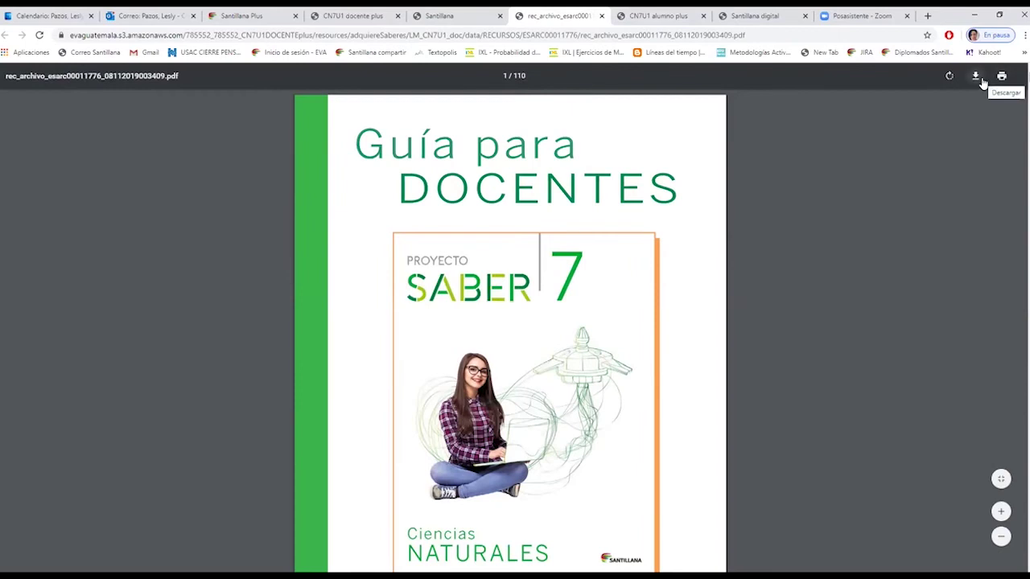
pyautogui.scroll(-10, 786, 307)
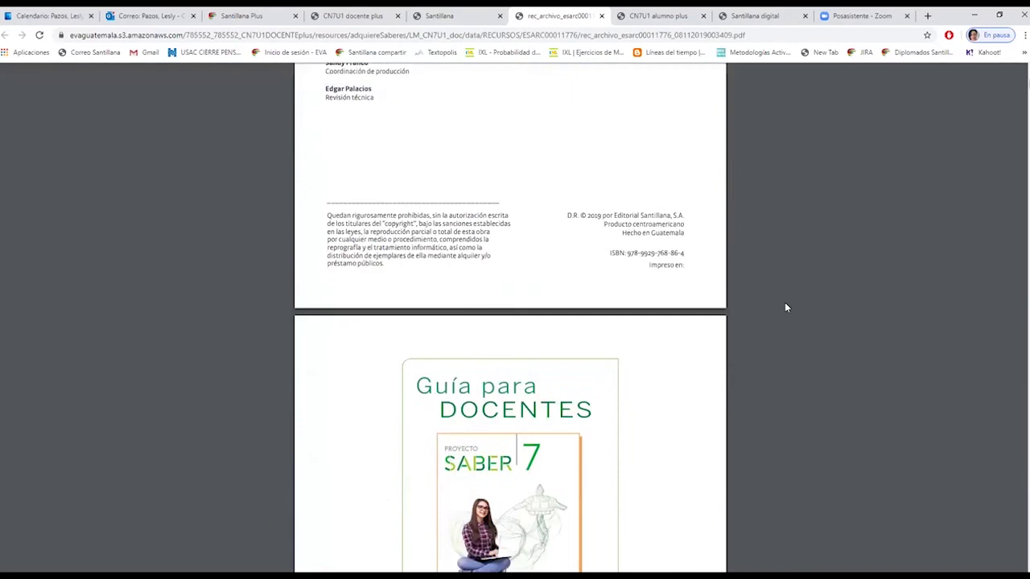
pyautogui.scroll(-10, 786, 308)
pyautogui.scroll(-3, 786, 308)
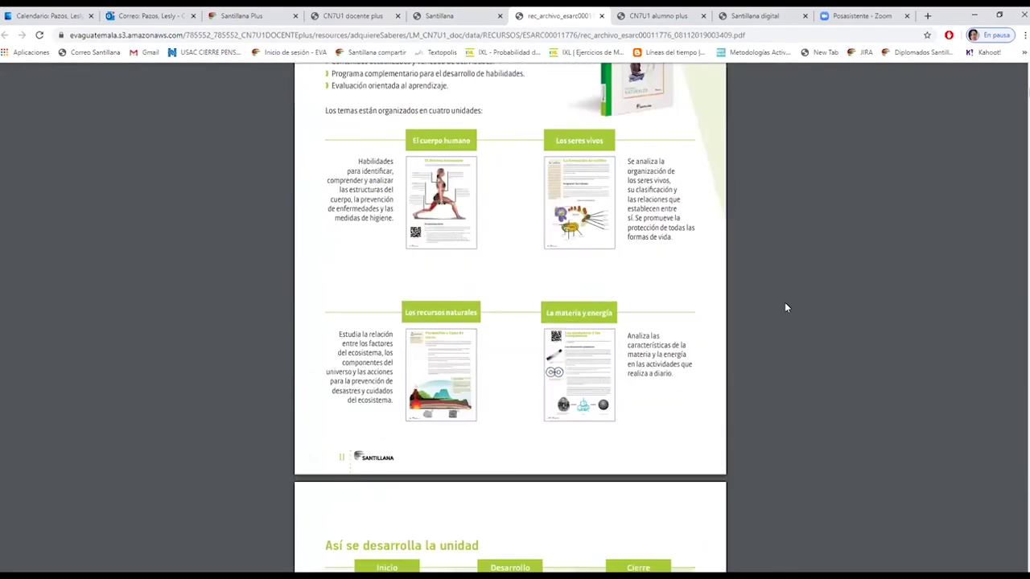
# - Close the Guía del docente PDF and dismiss the teacher's guide resources panel
pyautogui.scroll(4, 786, 308)
pyautogui.scroll(6, 786, 308)
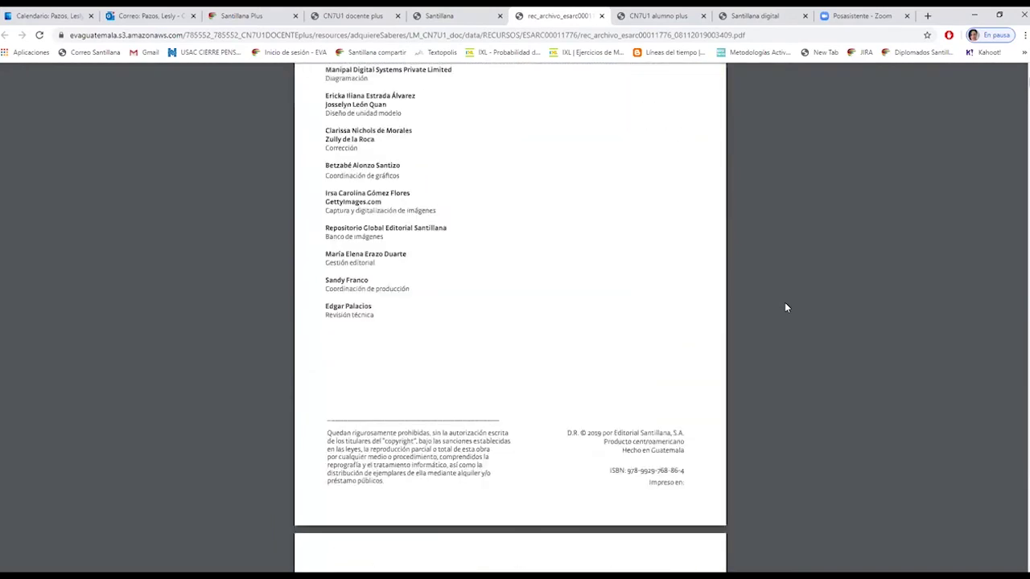
pyautogui.scroll(5, 786, 307)
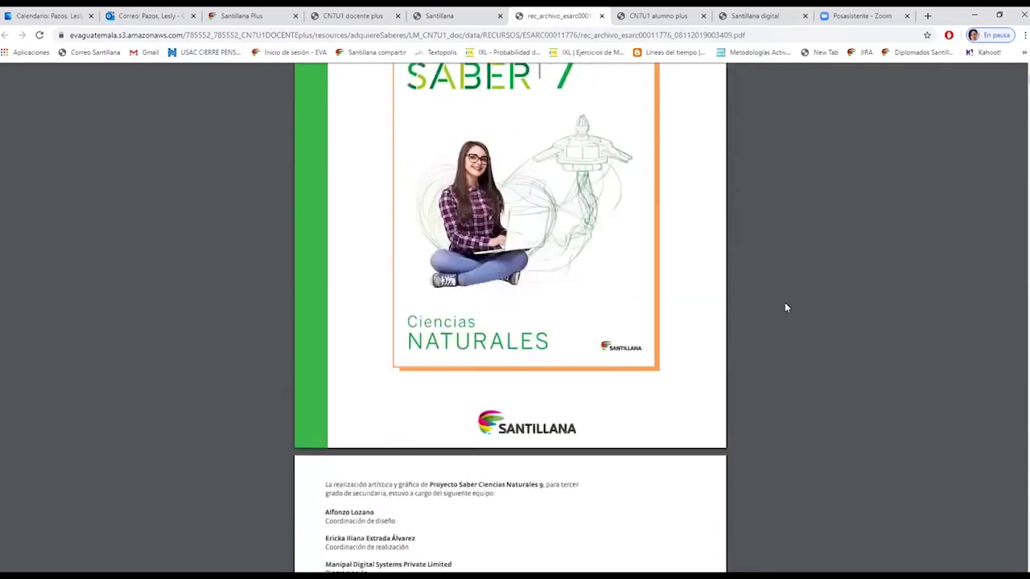
pyautogui.click(602, 16)
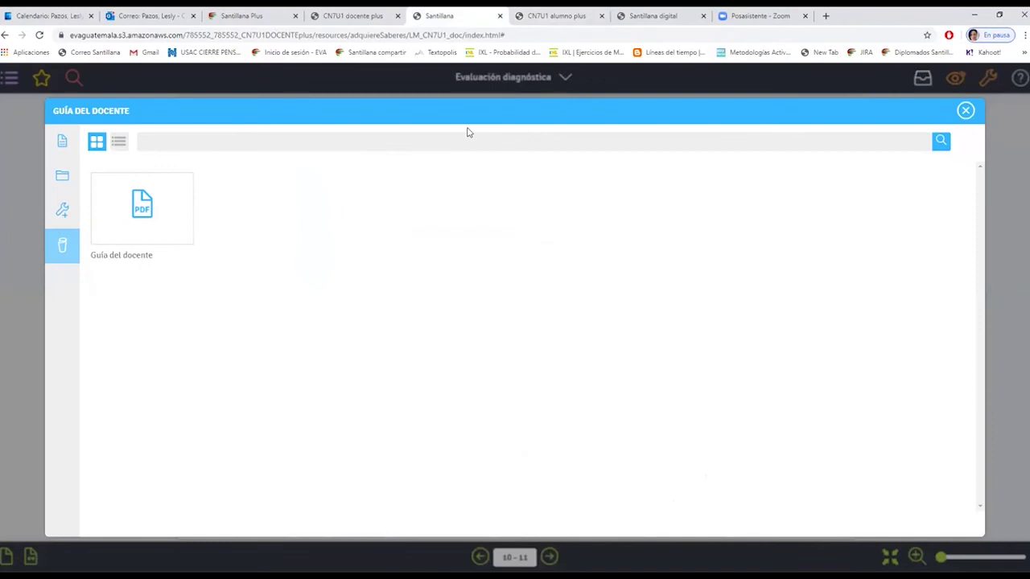
pyautogui.click(966, 111)
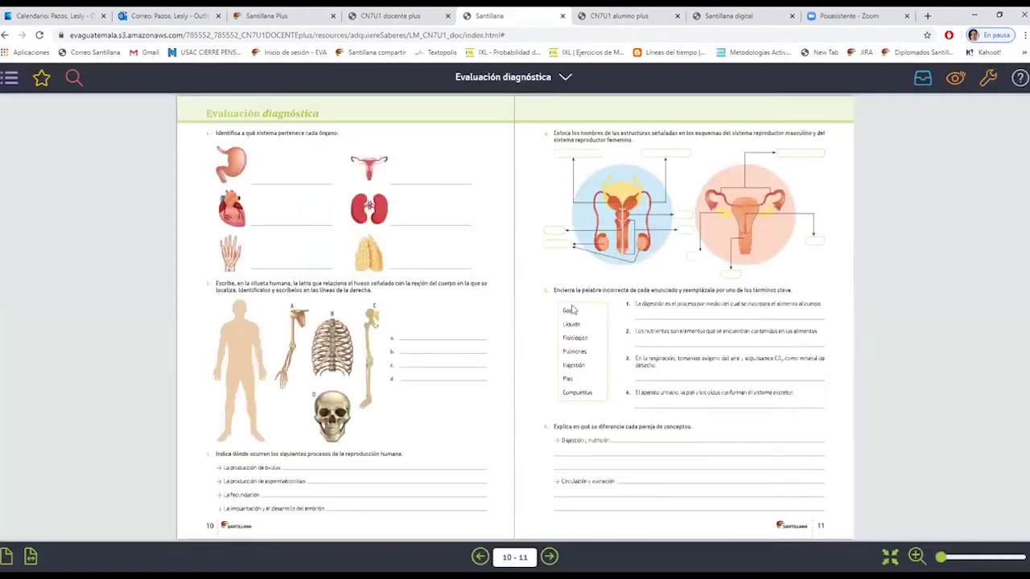
# - Close the book viewer and extra Proyecto Saber and help tabs, returning to the Santillana Plus course
pyautogui.click(563, 17)
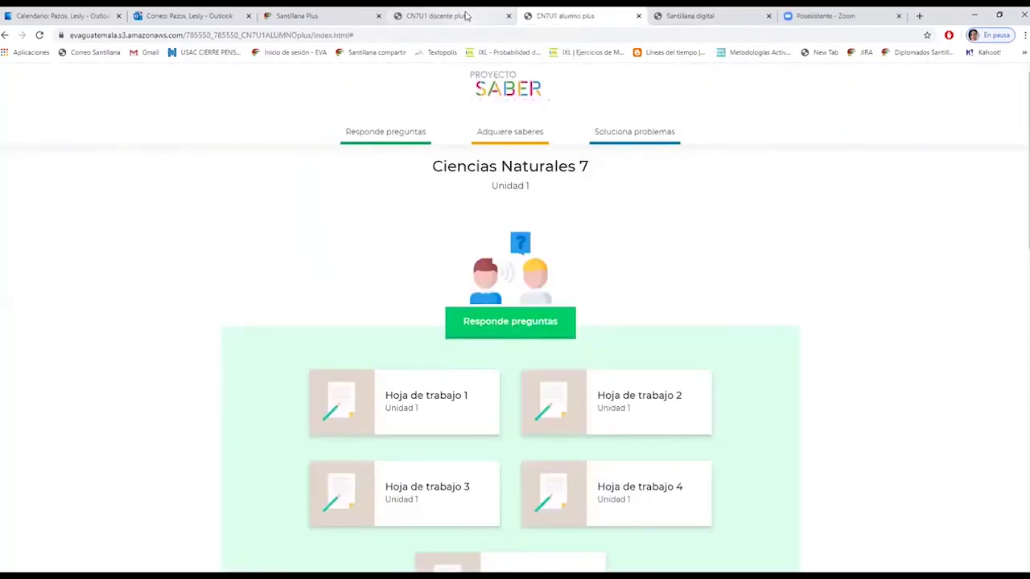
pyautogui.click(465, 16)
pyautogui.click(348, 22)
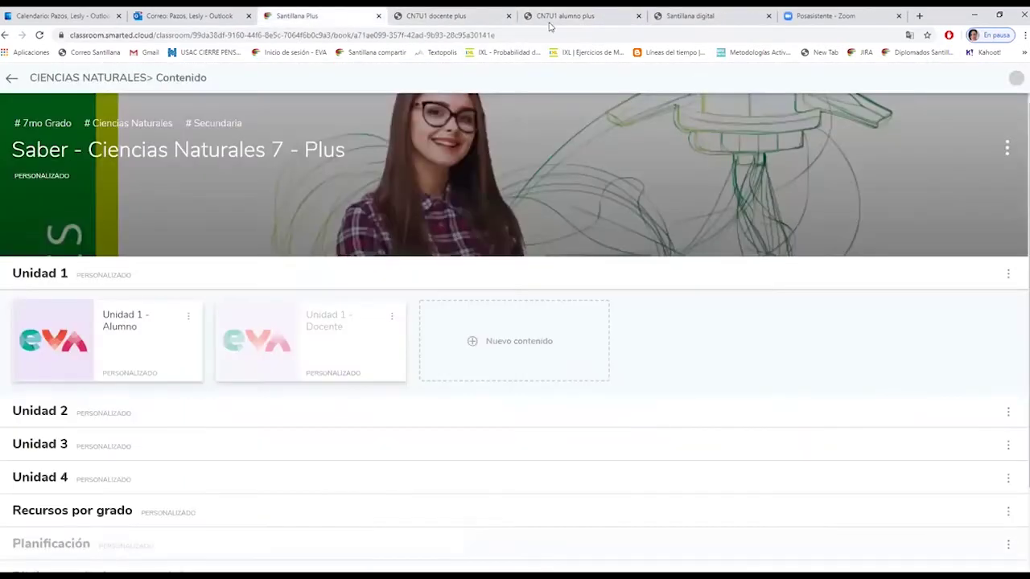
pyautogui.click(483, 16)
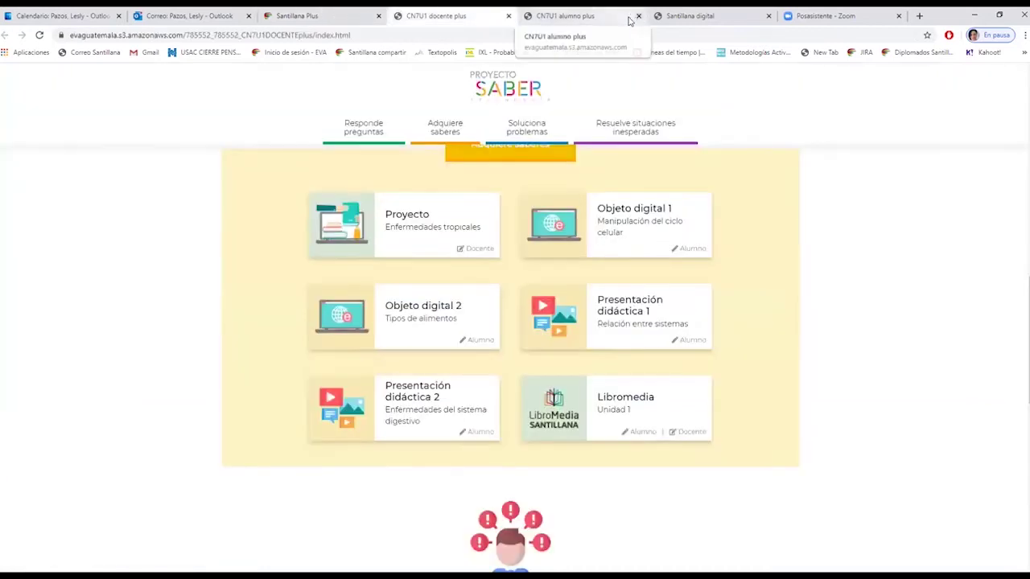
pyautogui.click(508, 16)
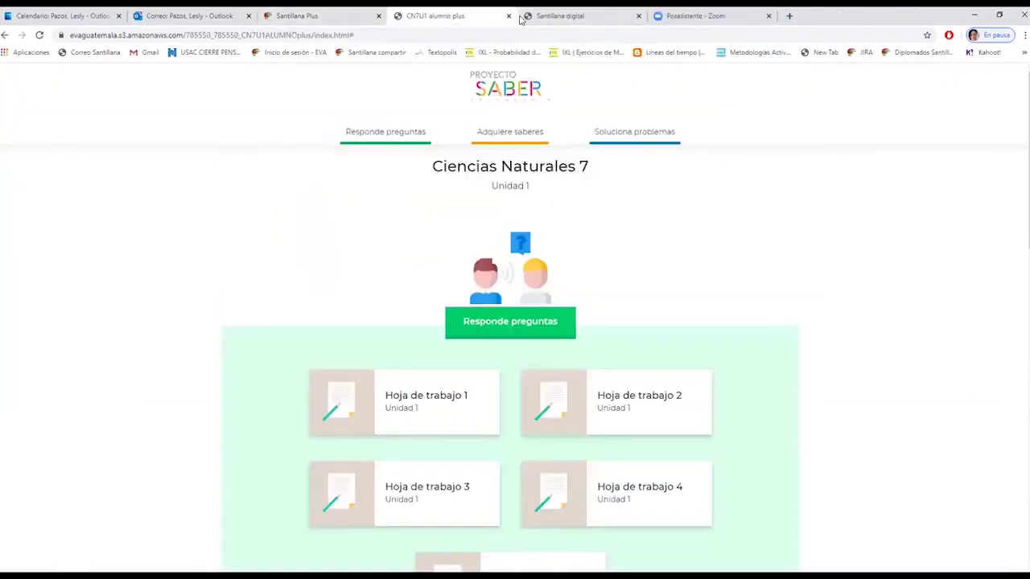
pyautogui.click(509, 16)
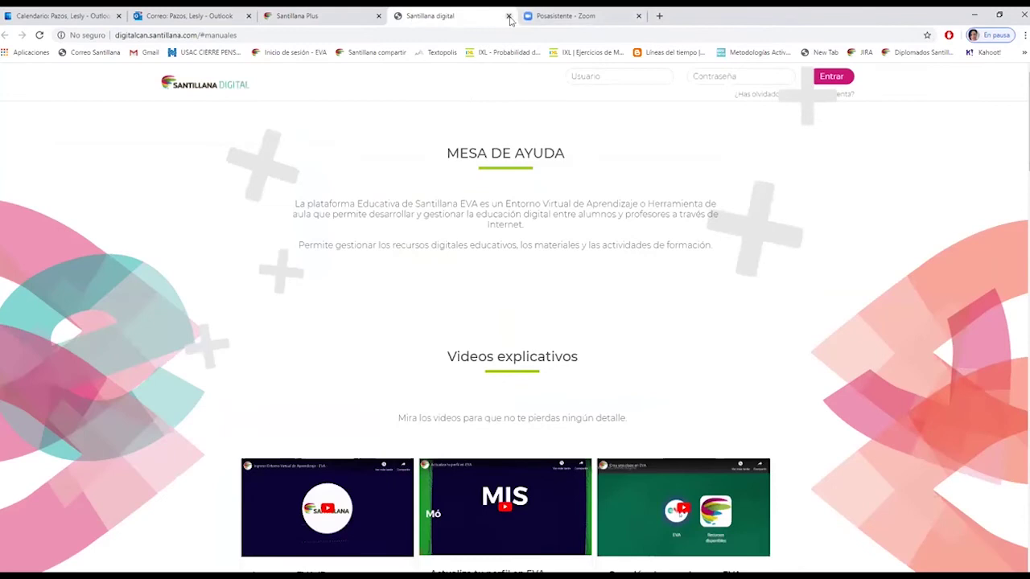
pyautogui.click(508, 16)
pyautogui.hotkey('ctrl', 'shift', 'Tab')
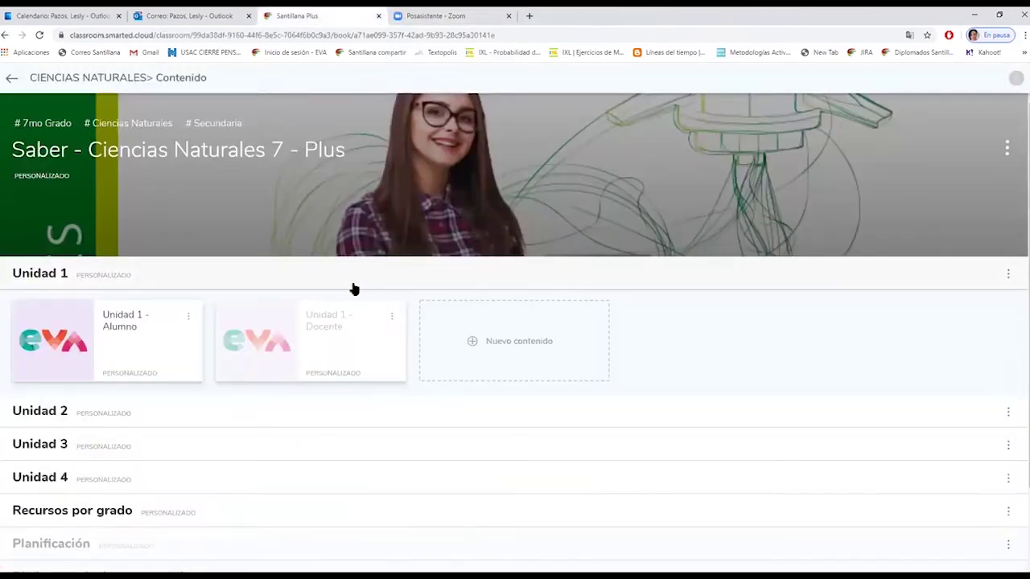
# - Start a Nueva Asignación from the course options for Ciencias Naturales 7
pyautogui.scroll(-1, 351, 290)
pyautogui.scroll(1, 388, 348)
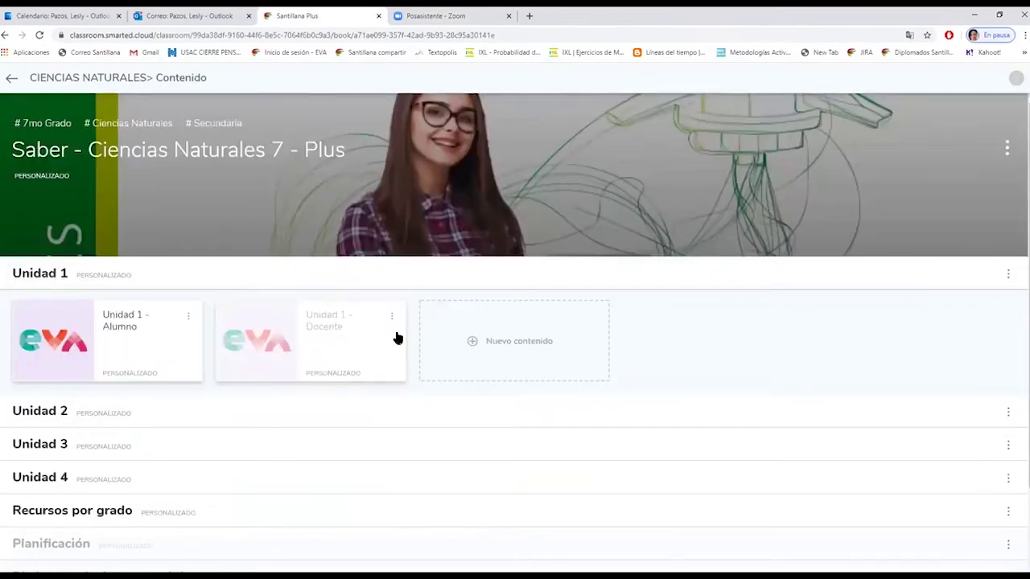
pyautogui.click(1008, 148)
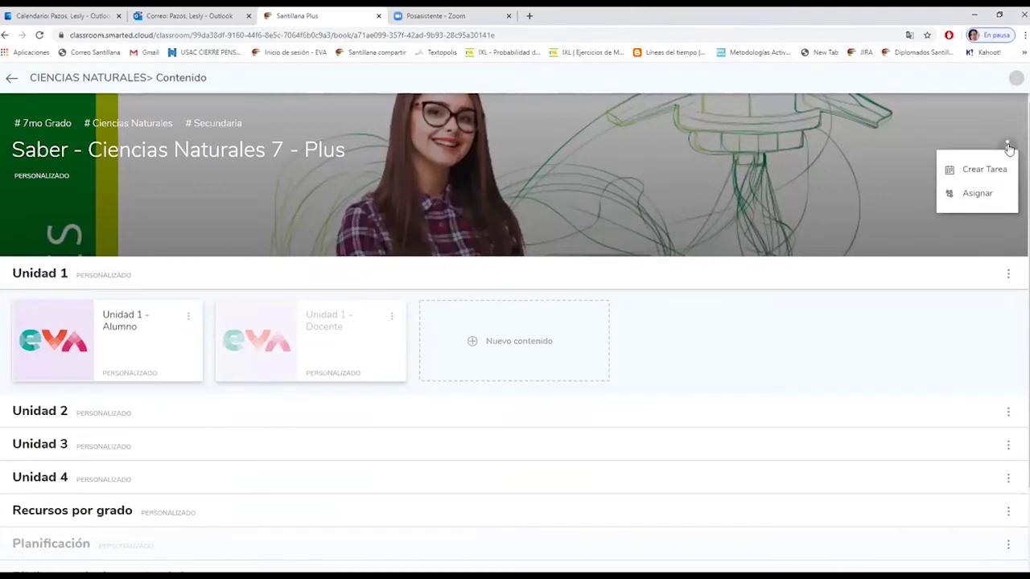
pyautogui.click(970, 178)
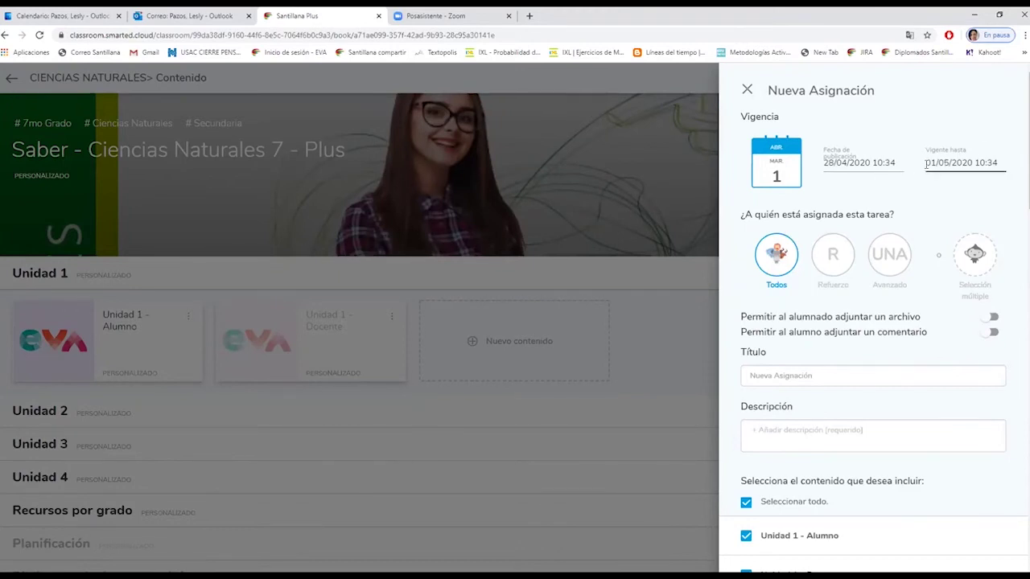
# - Set the Vigente hasta deadline to 01/05/2020 at 10:30 on the clock picker
pyautogui.click(947, 162)
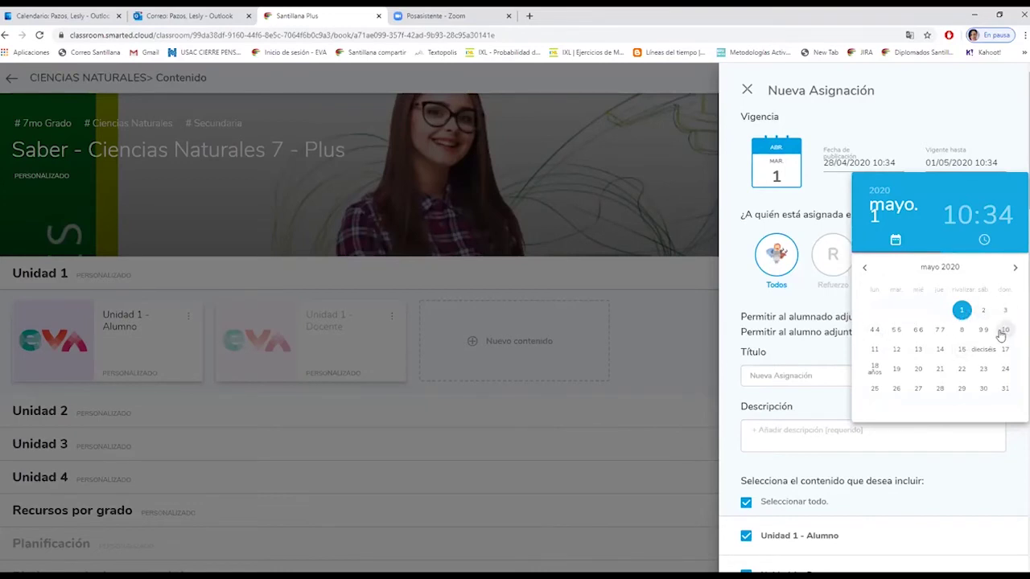
pyautogui.click(963, 313)
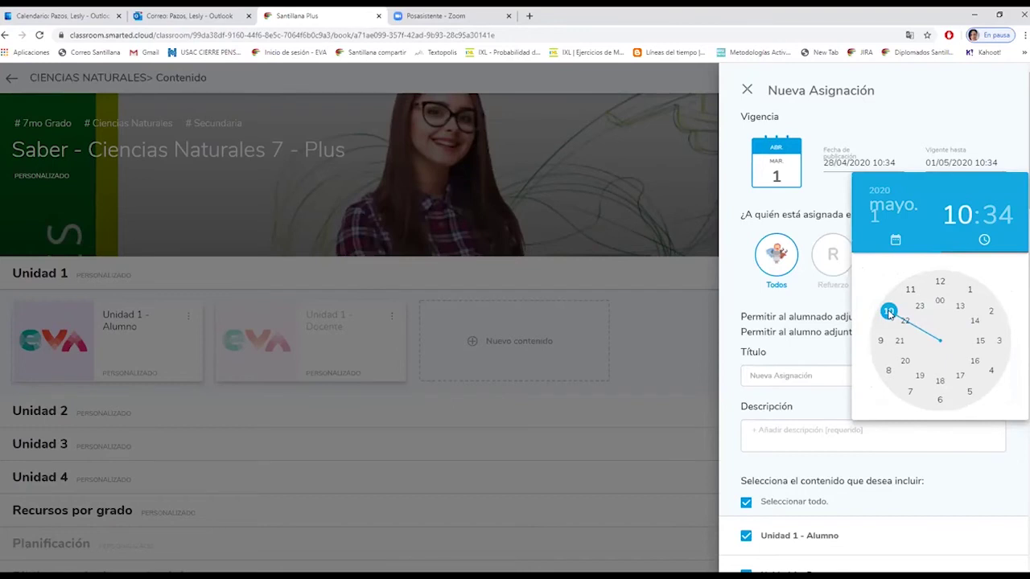
pyautogui.click(895, 305)
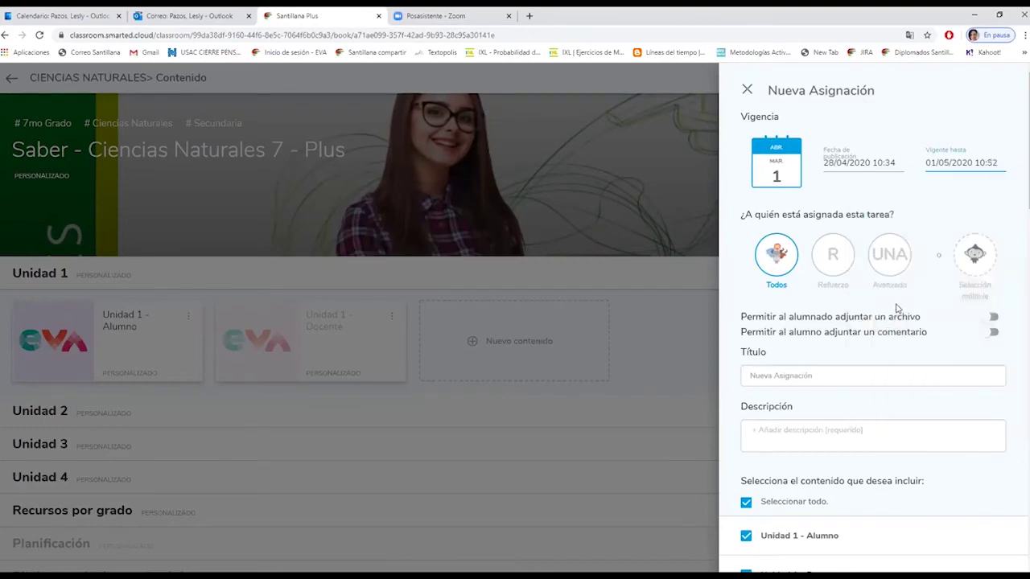
pyautogui.click(970, 169)
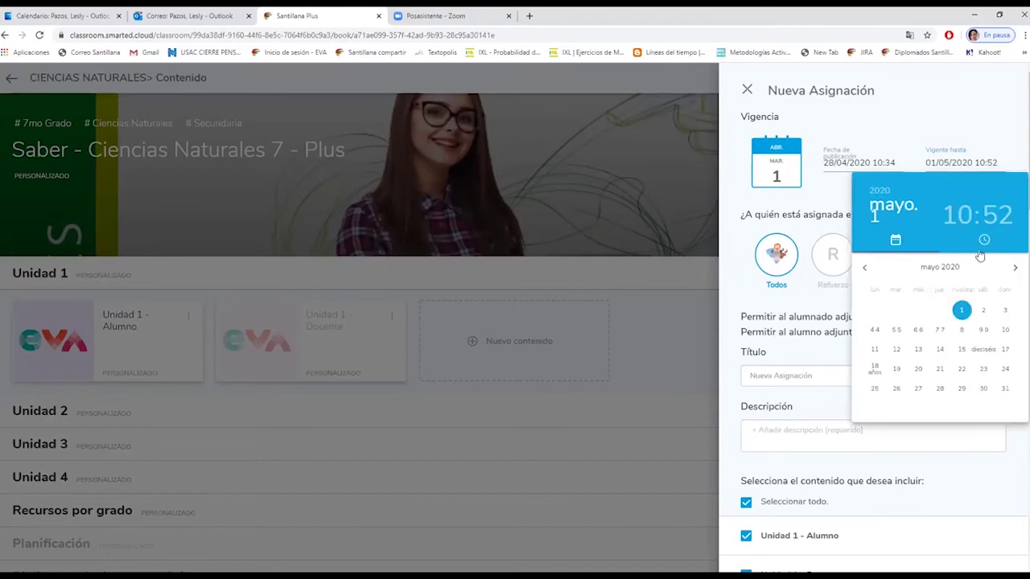
pyautogui.click(986, 223)
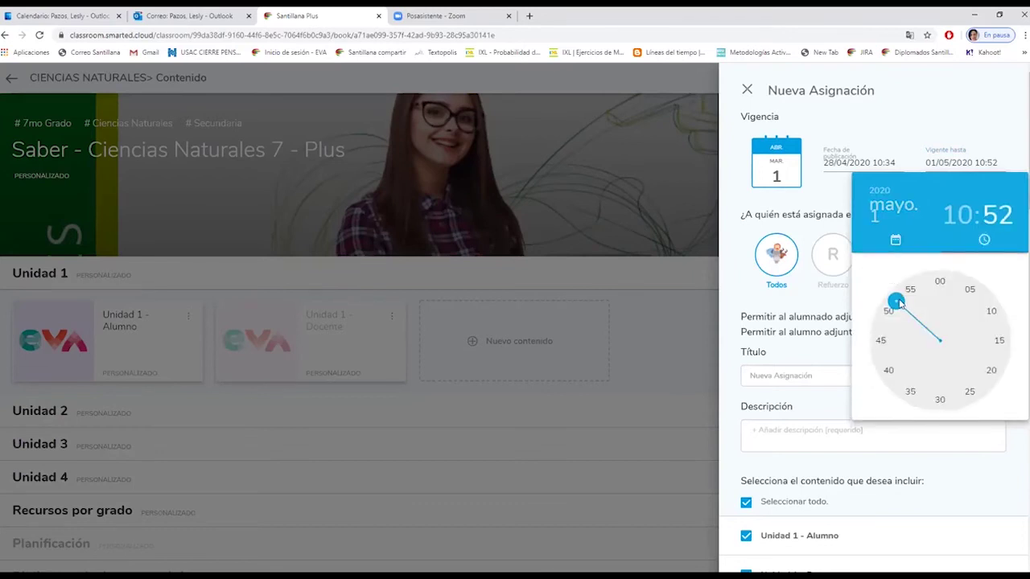
pyautogui.moveTo(897, 303); pyautogui.dragTo(940, 387)
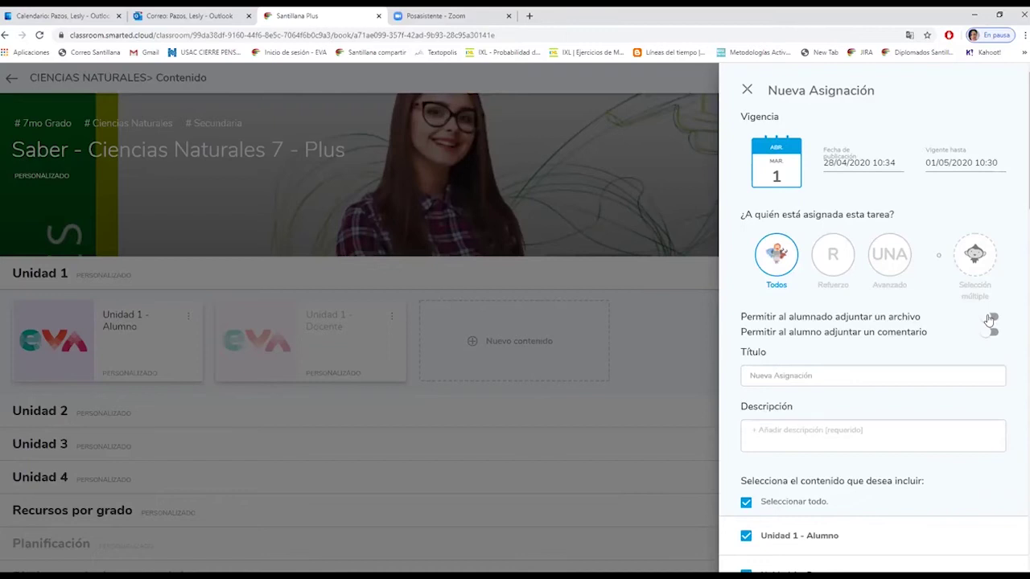
# - Allow student file attachments and comments, and title the assignment HOJA DE TRABAJO
pyautogui.click(988, 320)
pyautogui.click(989, 337)
pyautogui.click(805, 378)
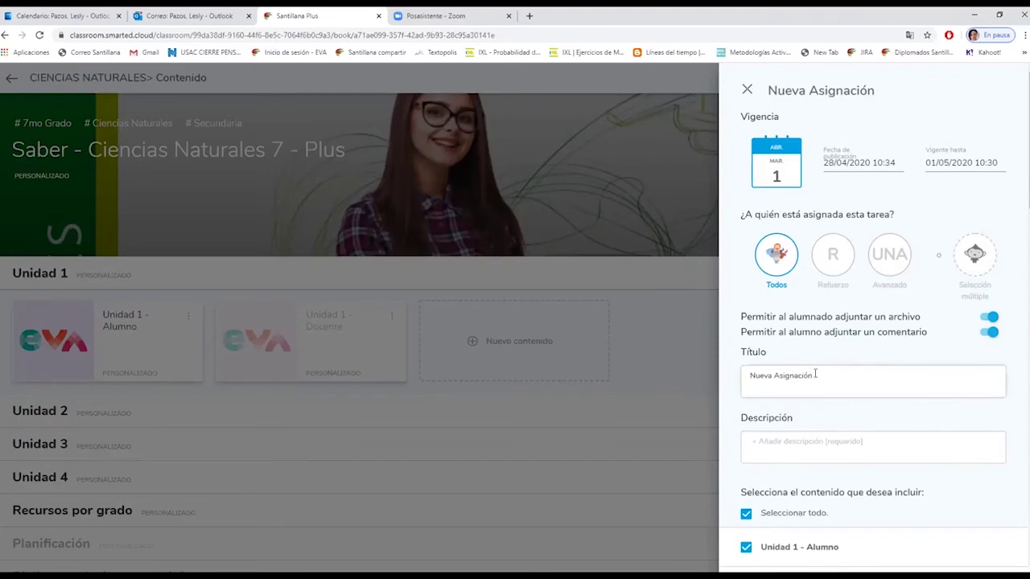
pyautogui.press('BackSpace')
pyautogui.press('BackSpace')
pyautogui.press('BackSpace')
pyautogui.press('BackSpace')
pyautogui.press('BackSpace')
pyautogui.press('BackSpace')
pyautogui.press('BackSpace')
pyautogui.press('BackSpace')
pyautogui.press('BackSpace')
pyautogui.press('BackSpace')
pyautogui.press('BackSpace')
pyautogui.press('BackSpace')
pyautogui.press('BackSpace')
pyautogui.press('BackSpace')
pyautogui.press('BackSpace')
pyautogui.press('BackSpace')
pyautogui.write('HOJA DE TRABAJO')
# - Enter the description 'DESCARGA LA HOJA DE TRABAJO, CONVERTIRLA A WORD Y LUEGO REALIZARLA EN FORMA DIGITAL.'
pyautogui.scroll(-2, 880, 373)
pyautogui.click(804, 283)
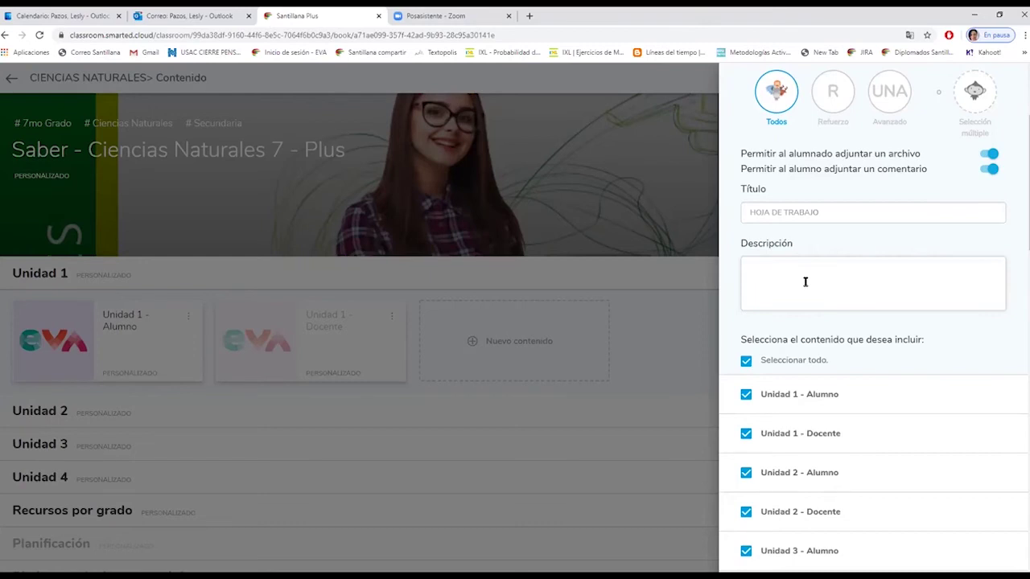
pyautogui.click(805, 282)
pyautogui.write('DESCAR')
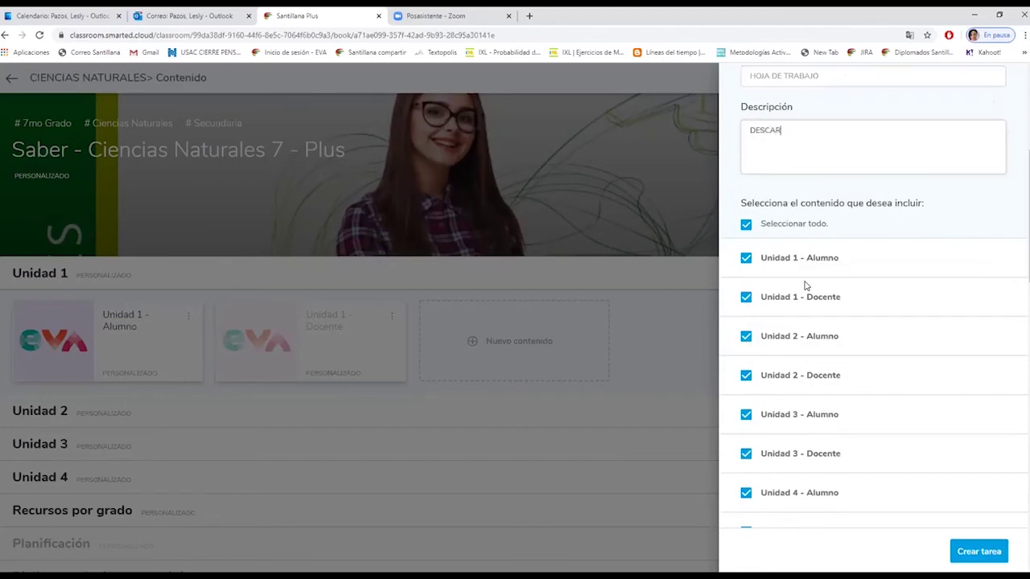
pyautogui.write('GA LA HOJA DE TRABAJO Y LU')
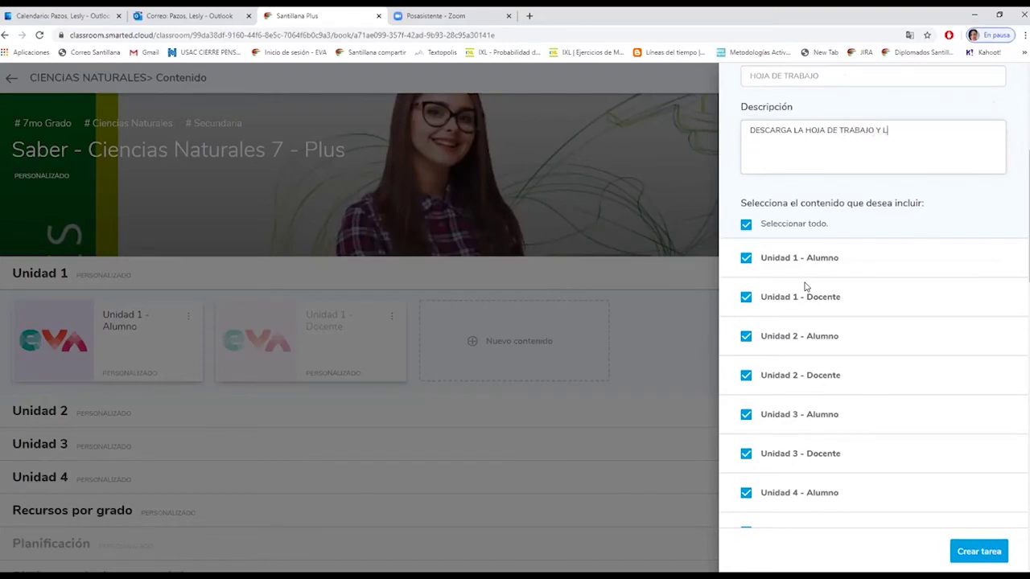
pyautogui.press('BackSpace')
pyautogui.press('BackSpace')
pyautogui.press('BackSpace')
pyautogui.press('BackSpace')
pyautogui.press('BackSpace')
pyautogui.write(', CONVIER')
pyautogui.write('TE')
pyautogui.press('BackSpace')
pyautogui.press('BackSpace')
pyautogui.press('BackSpace')
pyautogui.press('BackSpace')
pyautogui.press('BackSpace')
pyautogui.write('ERTIRLA A WORD Y LUEGO REALIZARLA ')
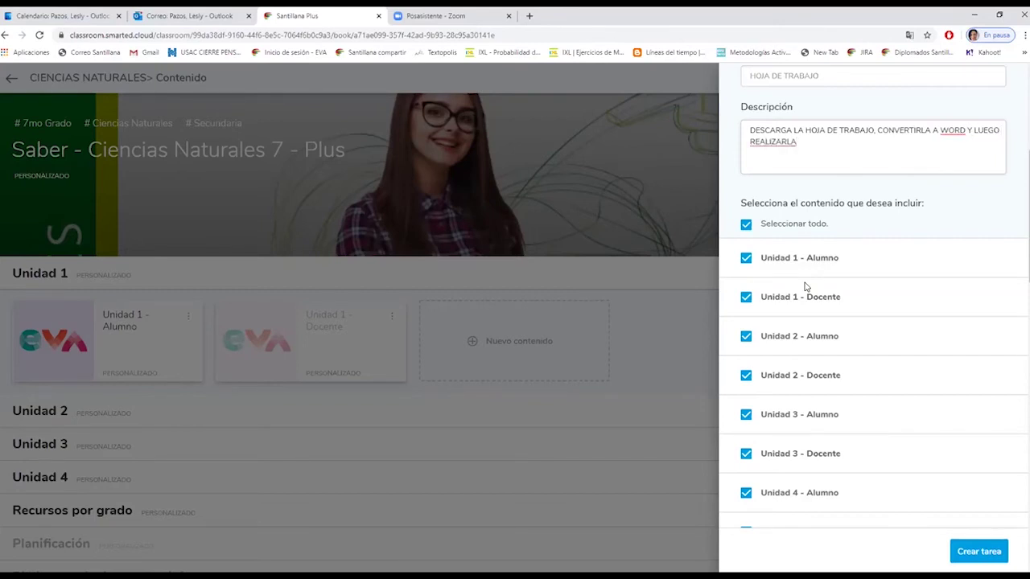
pyautogui.write('EN FORA')
pyautogui.press('BackSpace')
pyautogui.write('MA DIGITAL.')
# - Deselect all content items and check only Unidad 1 - Alumno
pyautogui.click(747, 226)
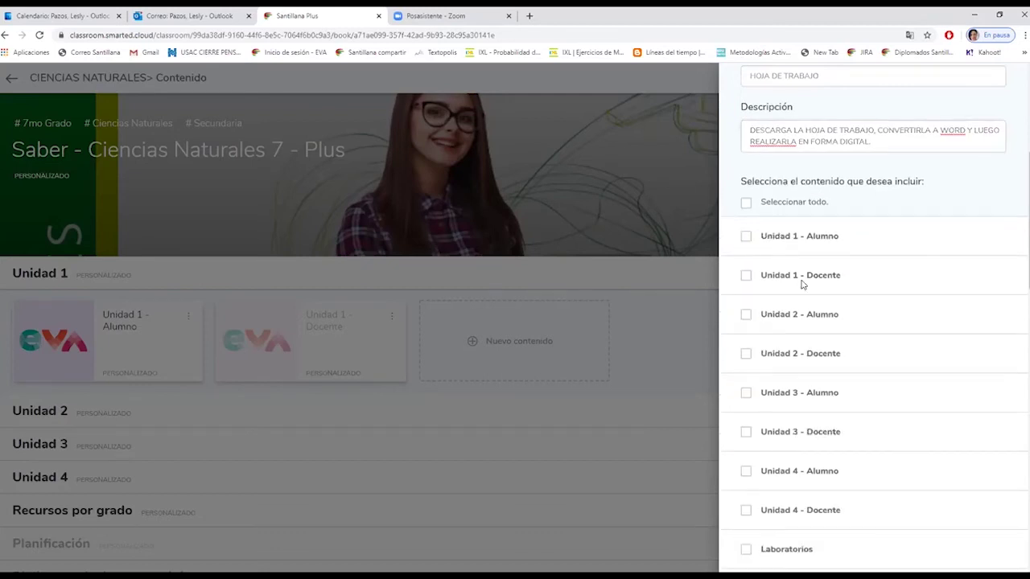
pyautogui.scroll(-3, 802, 284)
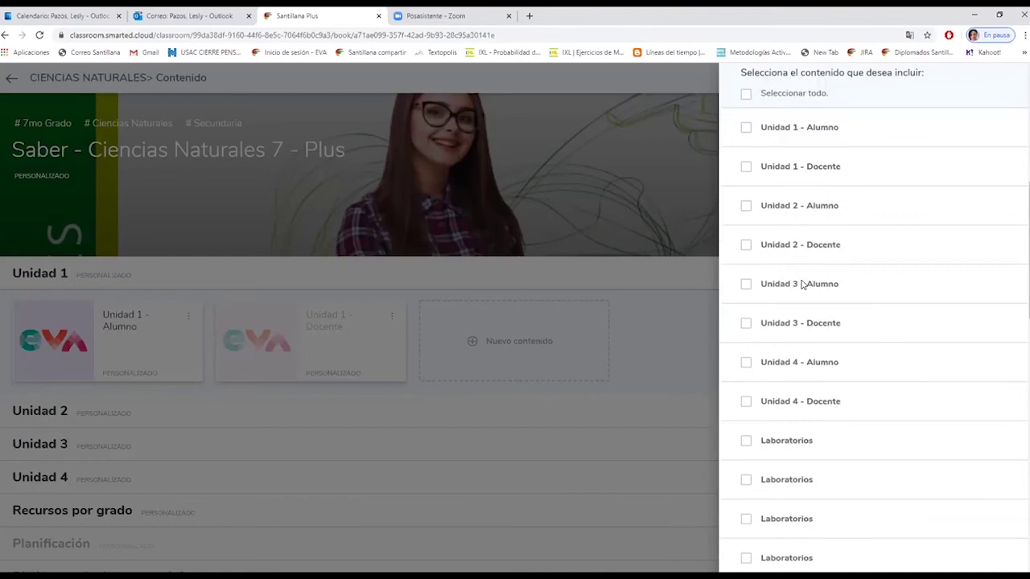
pyautogui.scroll(-2, 802, 283)
pyautogui.scroll(-8, 801, 284)
pyautogui.scroll(-5, 801, 284)
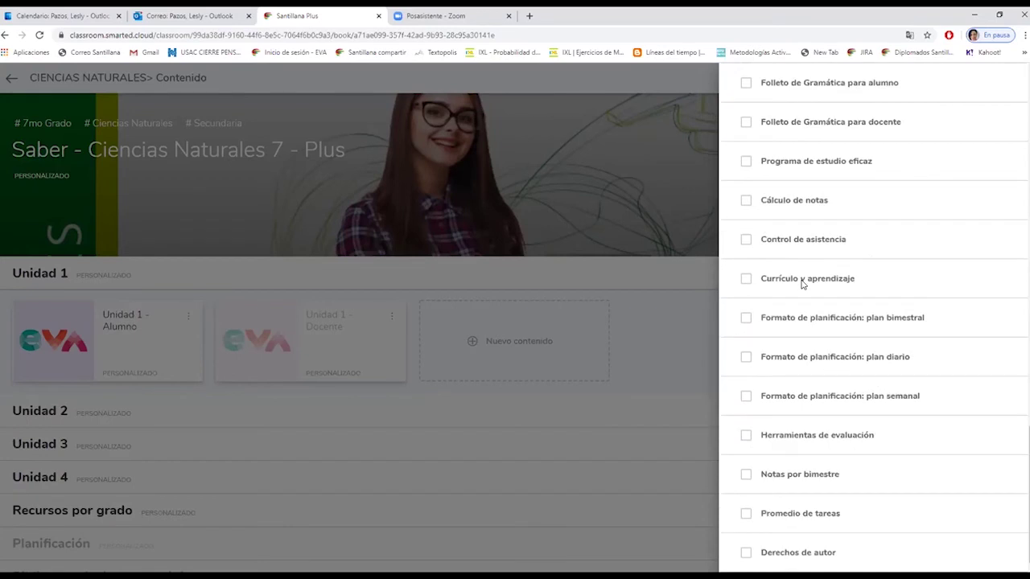
pyautogui.scroll(1, 868, 458)
pyautogui.scroll(9, 865, 456)
pyautogui.scroll(7, 863, 453)
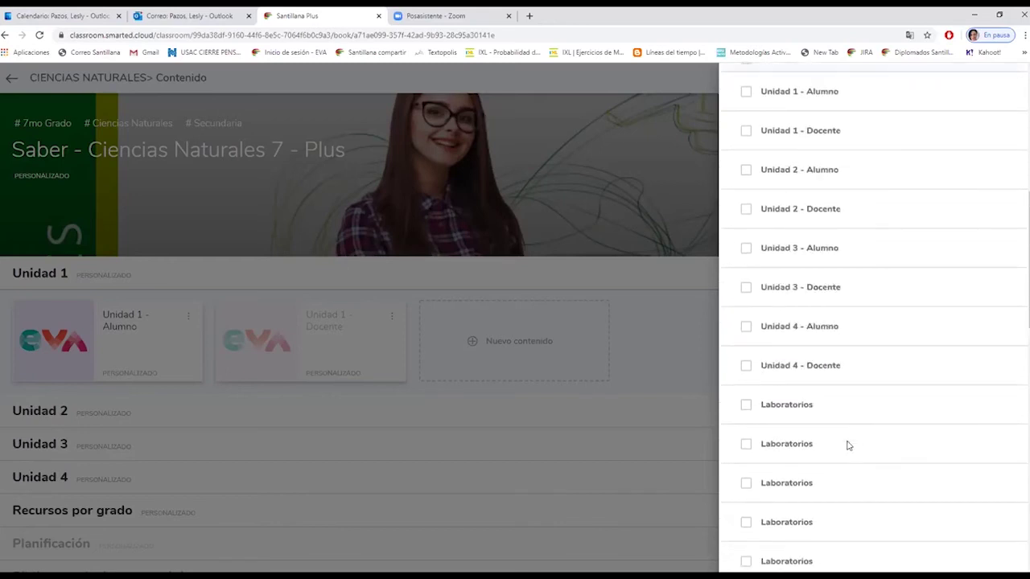
pyautogui.scroll(2, 847, 445)
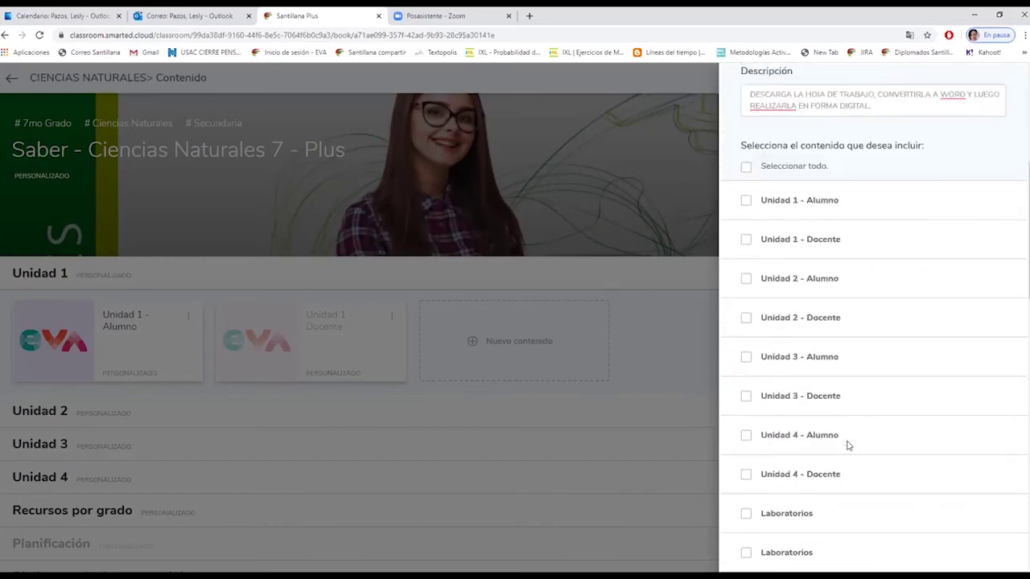
pyautogui.click(746, 204)
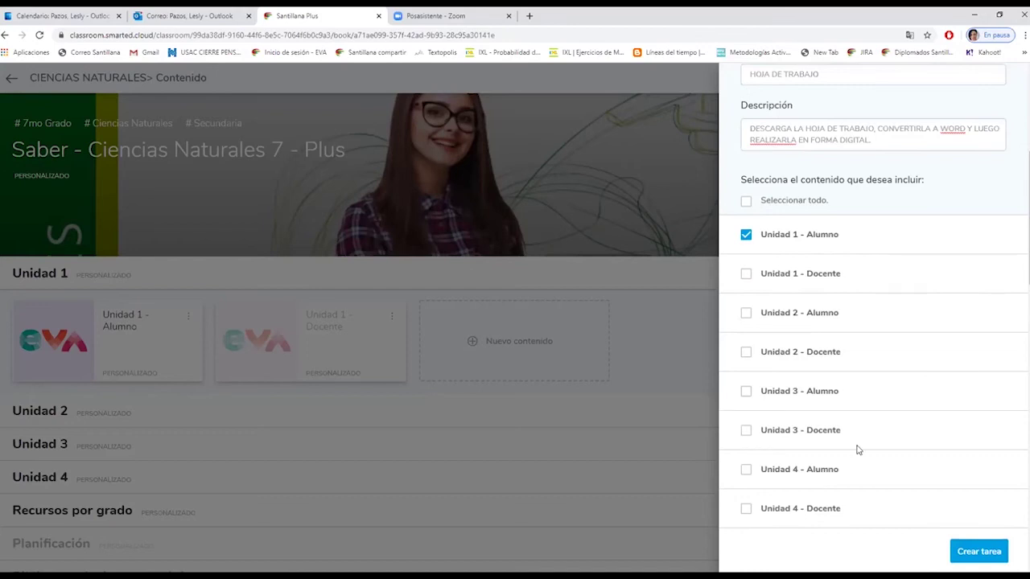
# - Create the HOJA DE TRABAJO task with Crear tarea
pyautogui.scroll(-1, 857, 449)
pyautogui.scroll(-1, 857, 450)
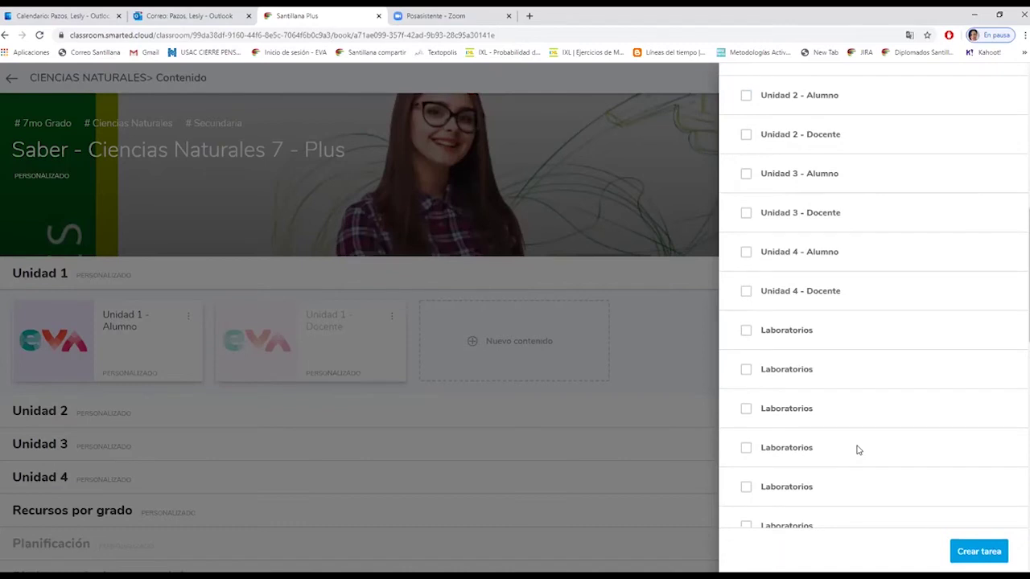
pyautogui.scroll(-2, 857, 450)
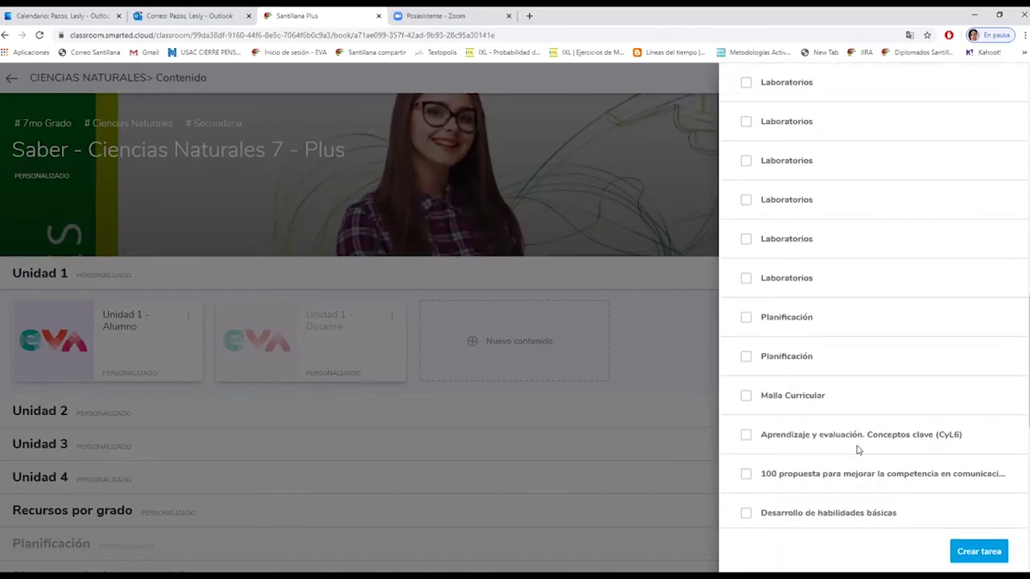
pyautogui.scroll(-4, 857, 450)
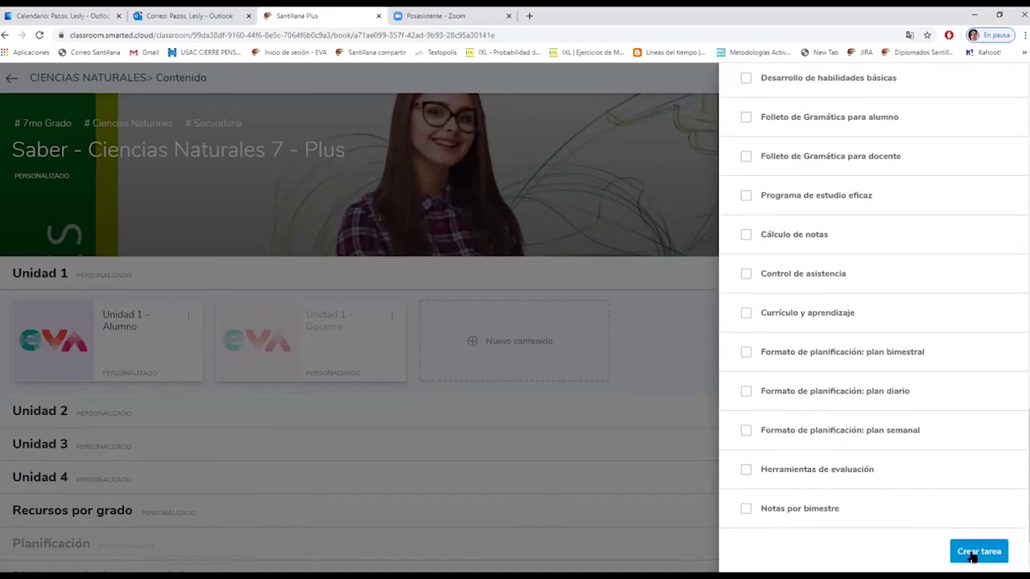
pyautogui.click(972, 555)
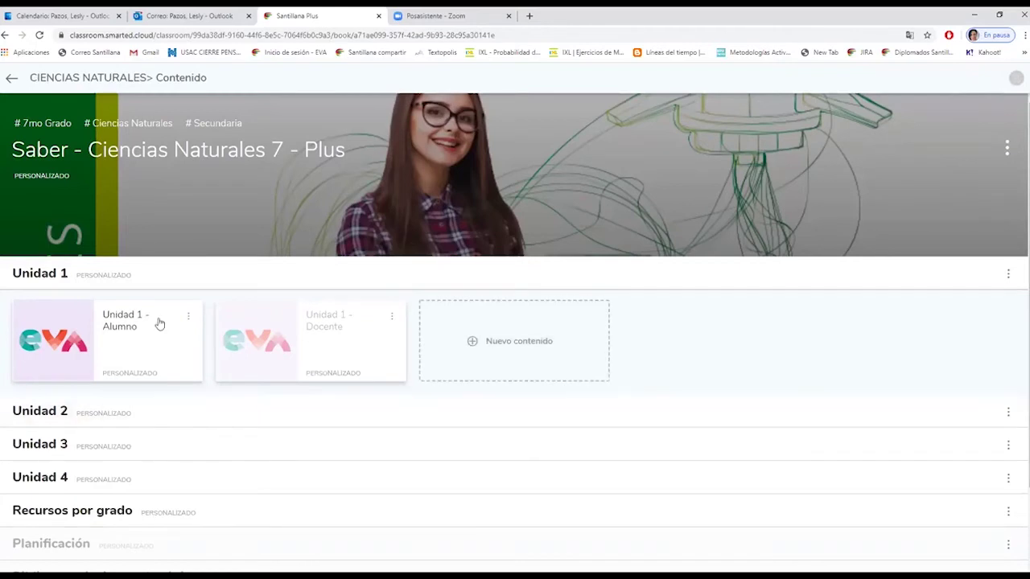
# - Expand Unidad 2 and open a new Chrome tab
pyautogui.click(51, 413)
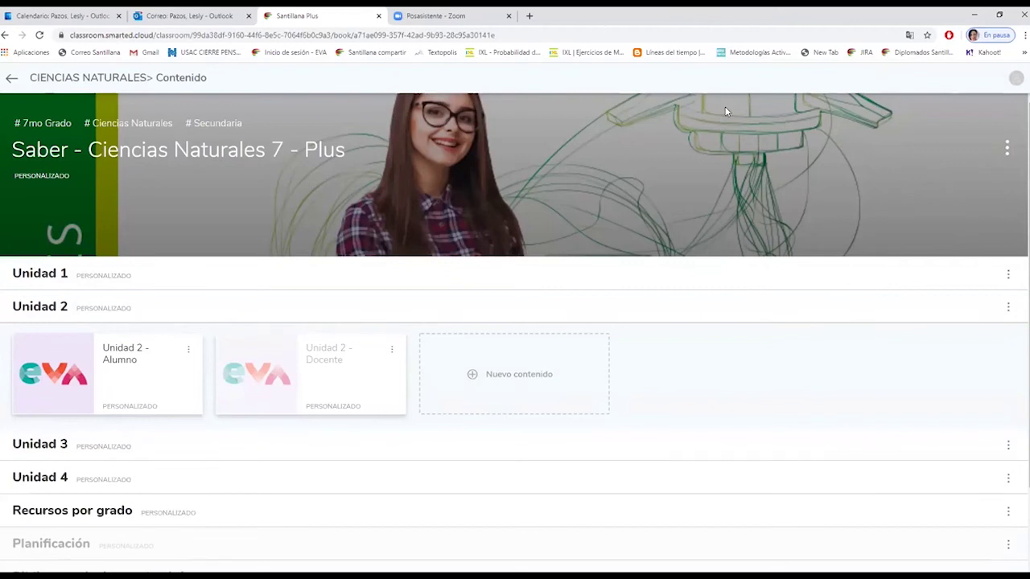
pyautogui.click(530, 16)
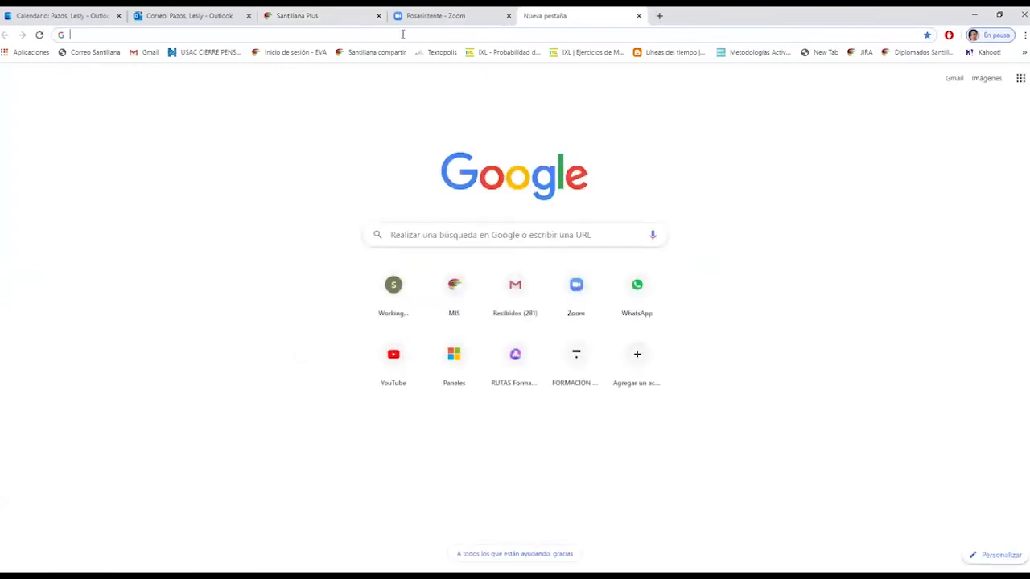
# - Search Google for 'covid' and open the CDC coronavirus page
pyautogui.click(492, 239)
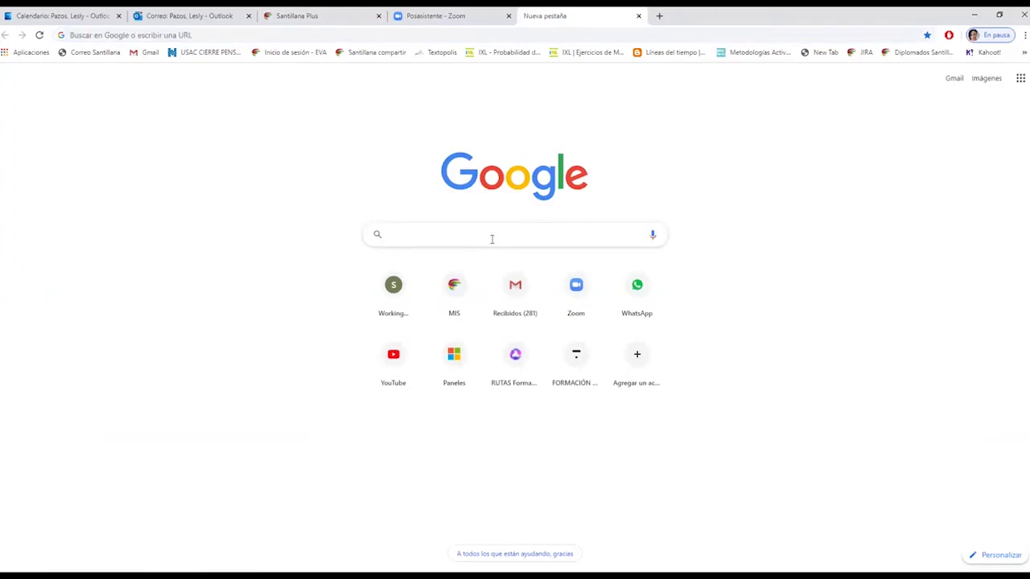
pyautogui.write('covid')
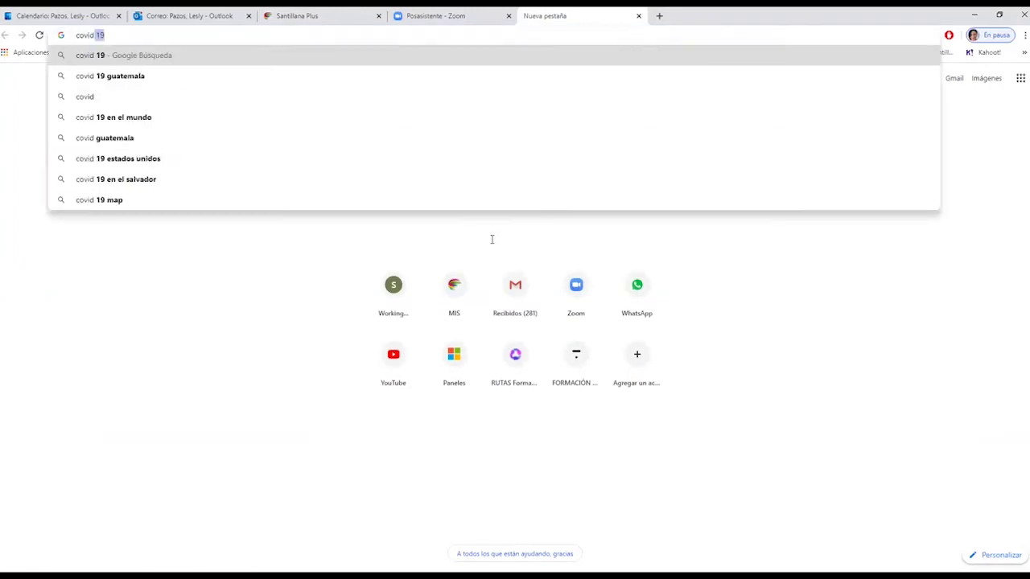
pyautogui.press('Return')
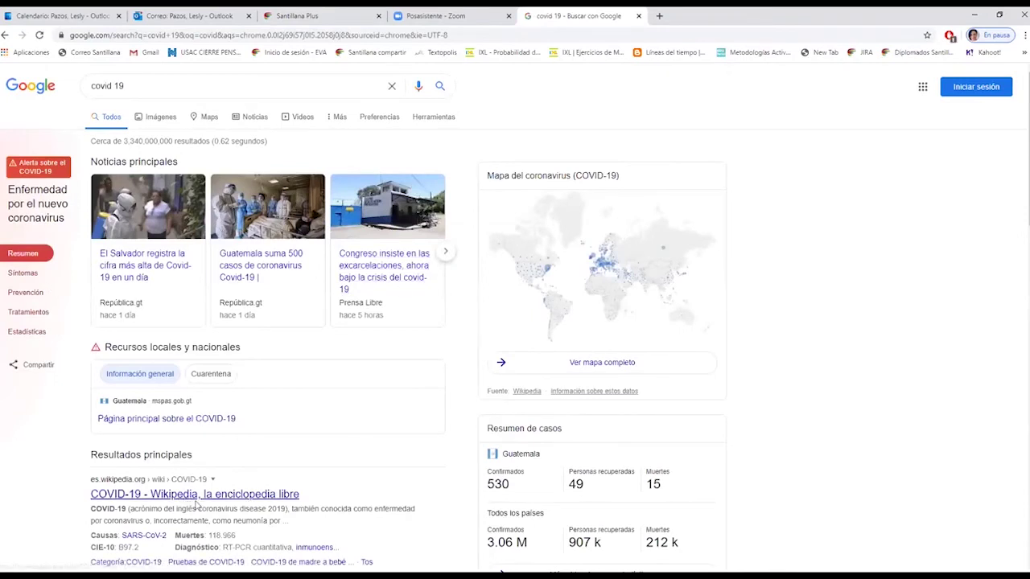
pyautogui.scroll(-2, 193, 431)
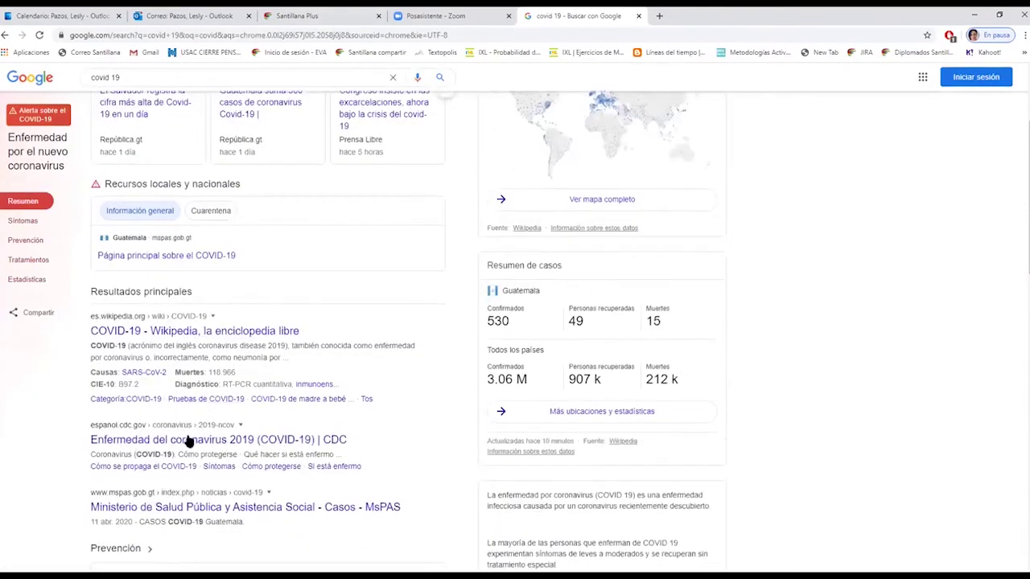
pyautogui.click(192, 441)
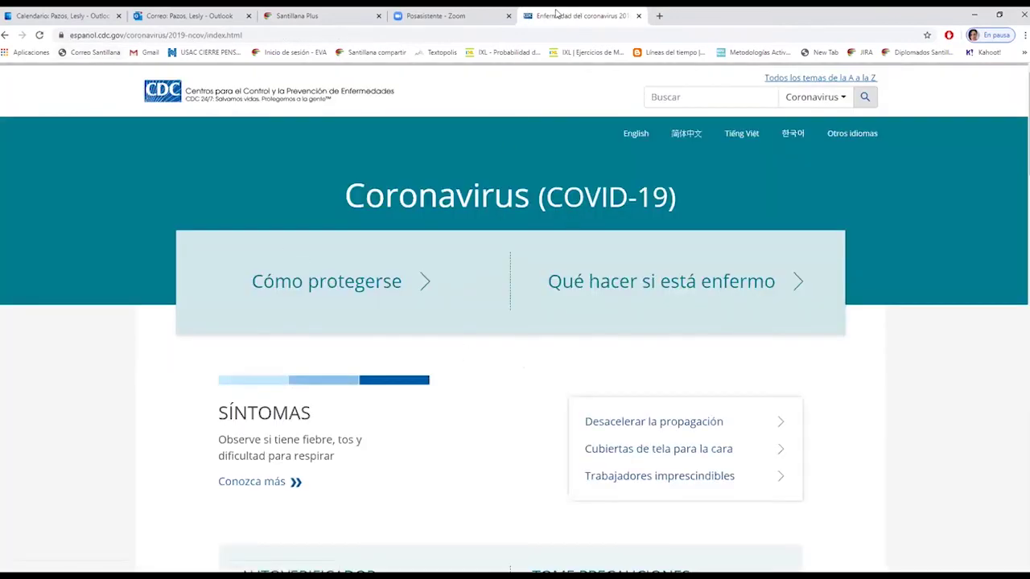
# - Copy the CDC page's web address and go back to the Santillana Plus tab
pyautogui.moveTo(247, 35); pyautogui.dragTo(66, 37)
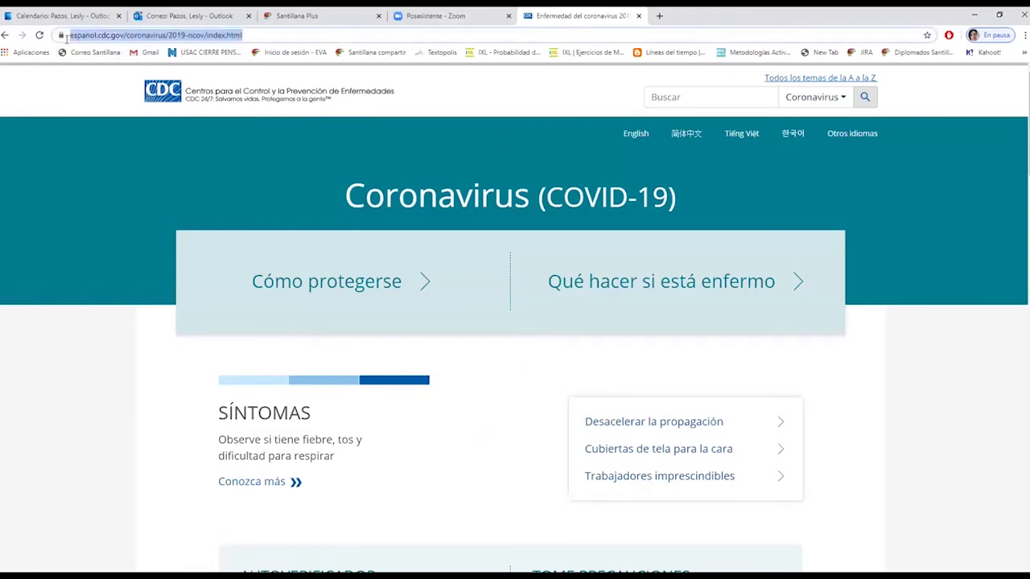
pyautogui.rightClick(171, 37)
pyautogui.click(188, 94)
pyautogui.click(338, 16)
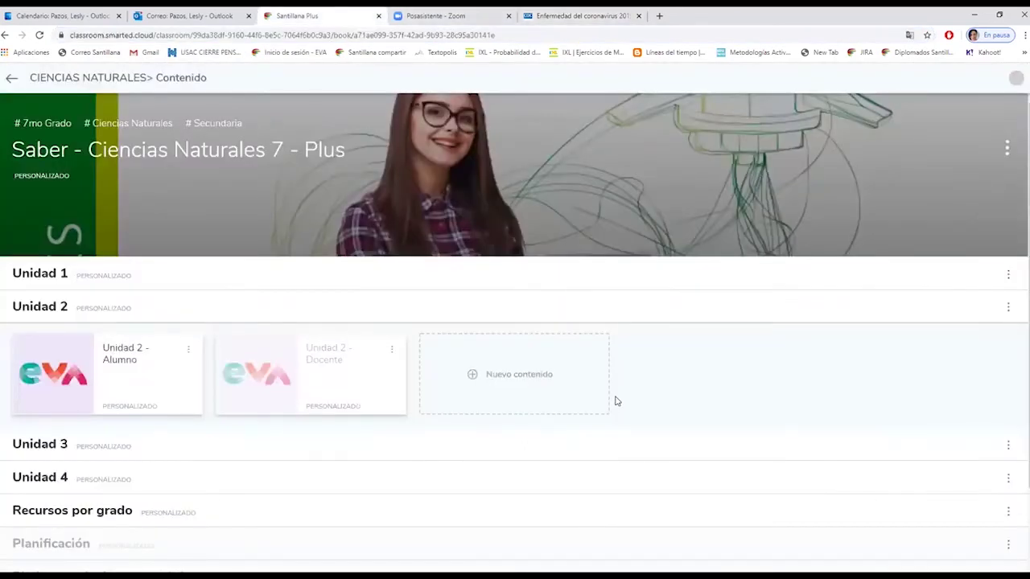
# - Add a web link titled CORONAVIRUS to Unidad 2 using the pasted CDC page address
pyautogui.click(510, 382)
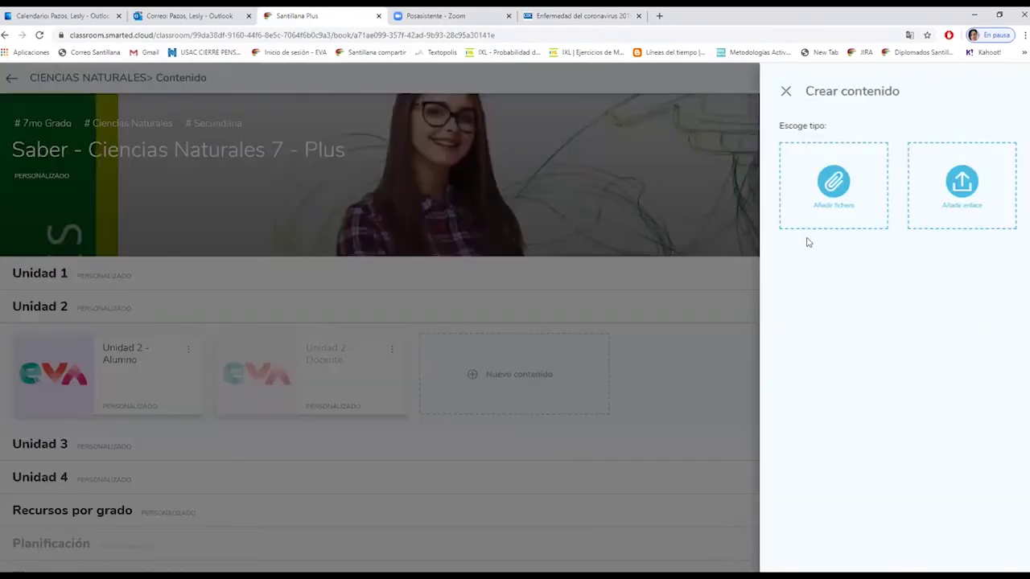
pyautogui.click(967, 188)
pyautogui.click(394, 316)
pyautogui.rightClick(395, 317)
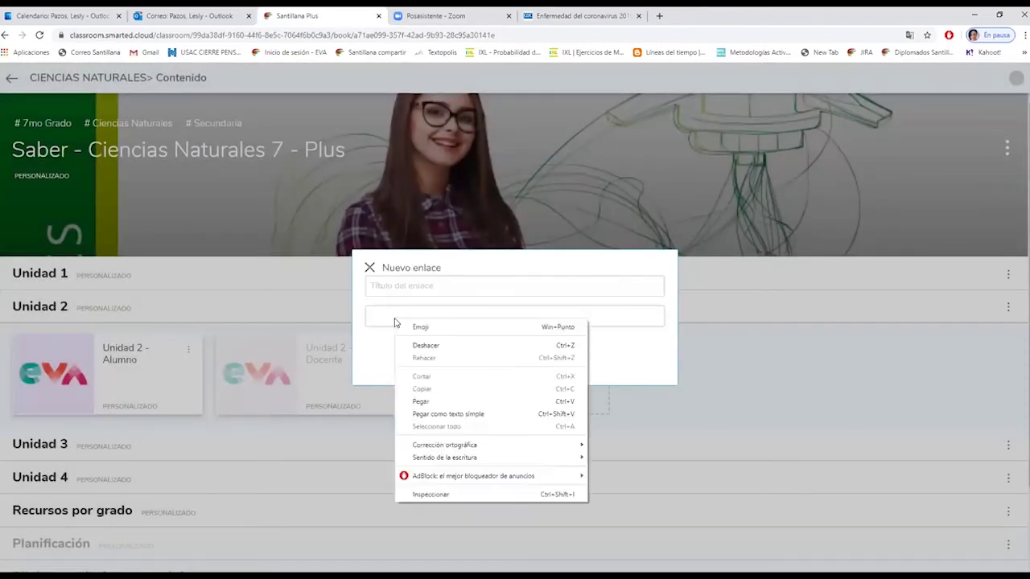
pyautogui.click(424, 401)
pyautogui.click(436, 286)
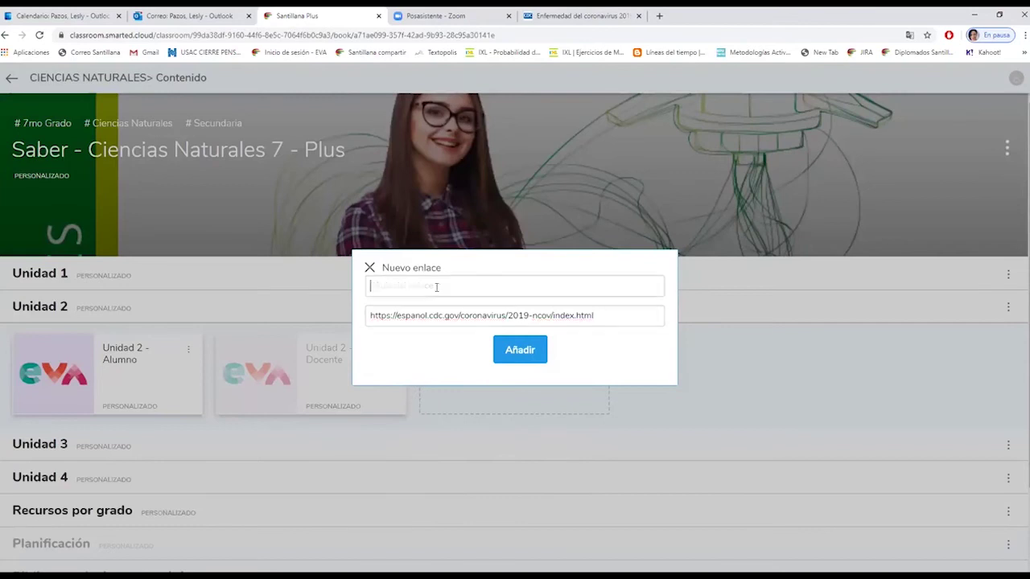
pyautogui.write('CORONAVIRUS')
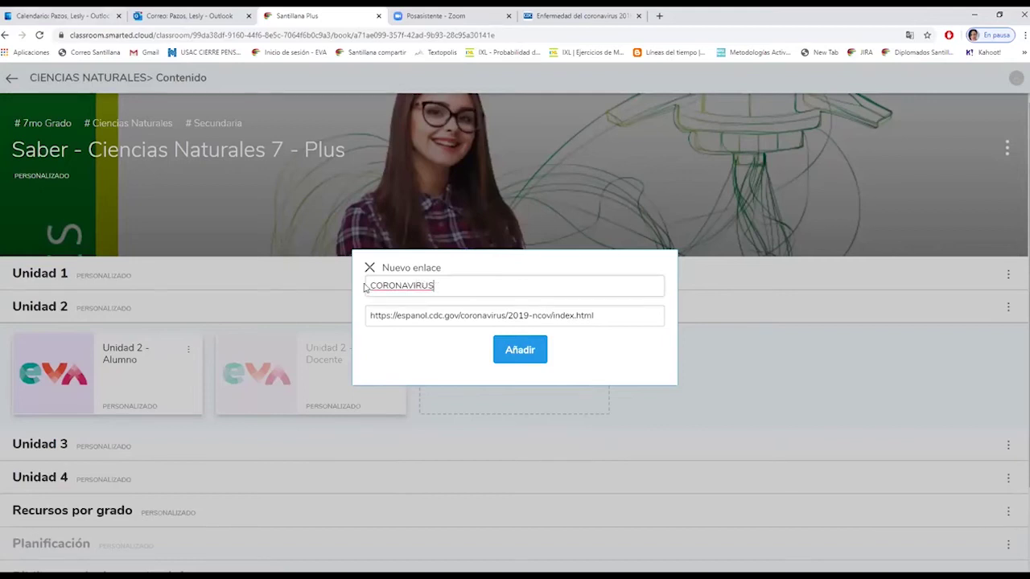
pyautogui.click(522, 354)
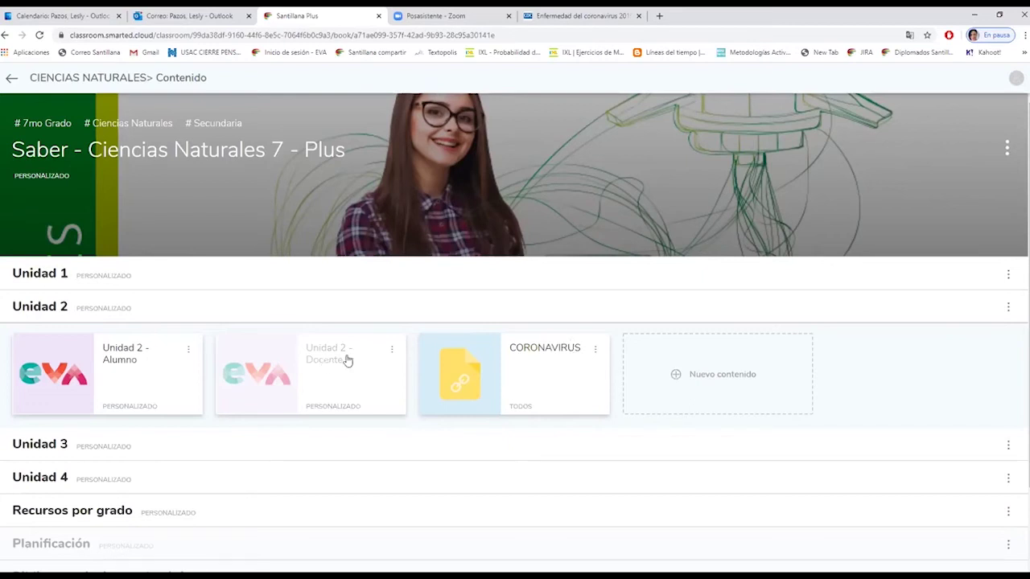
pyautogui.click(393, 352)
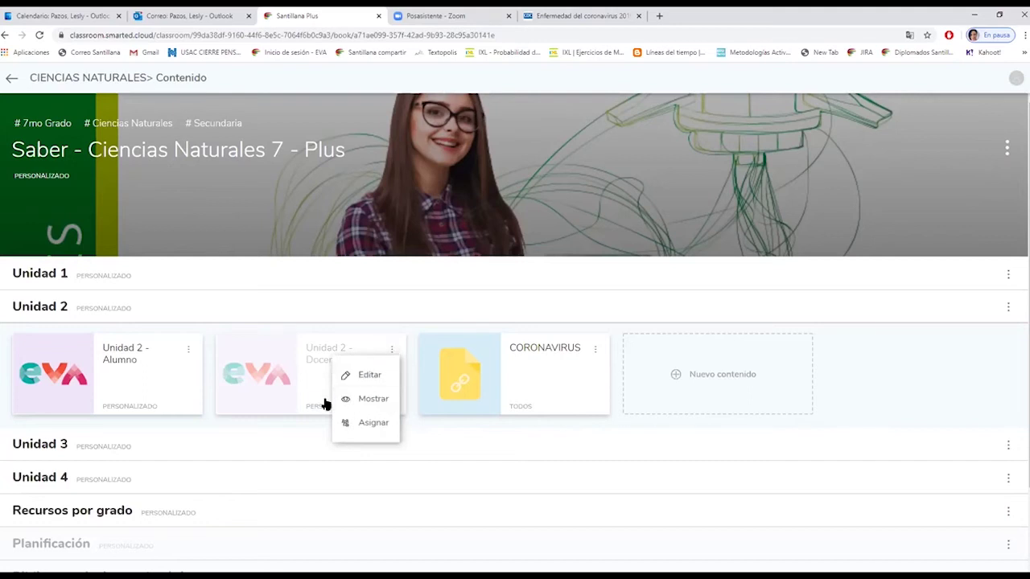
pyautogui.click(360, 405)
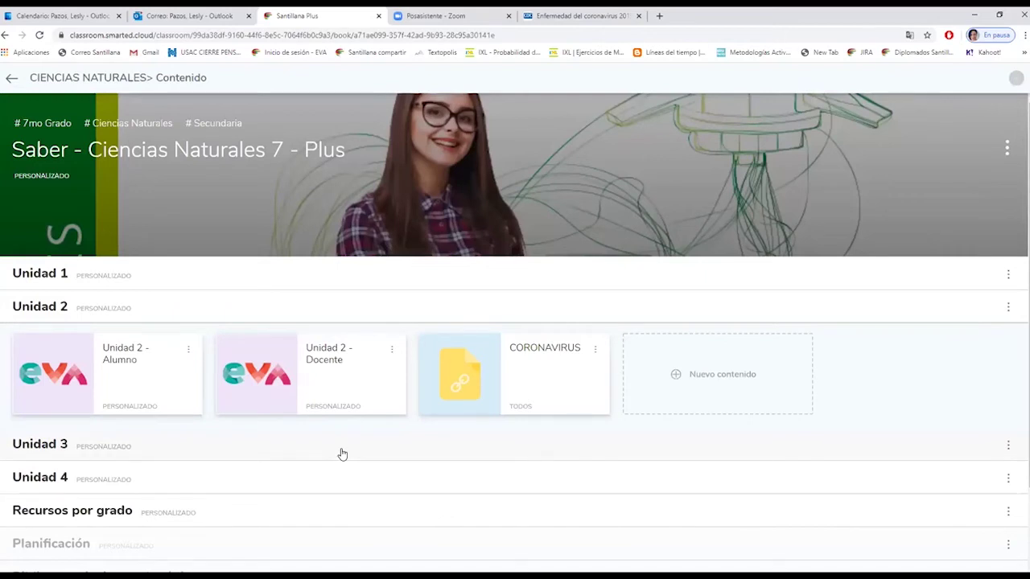
pyautogui.click(392, 351)
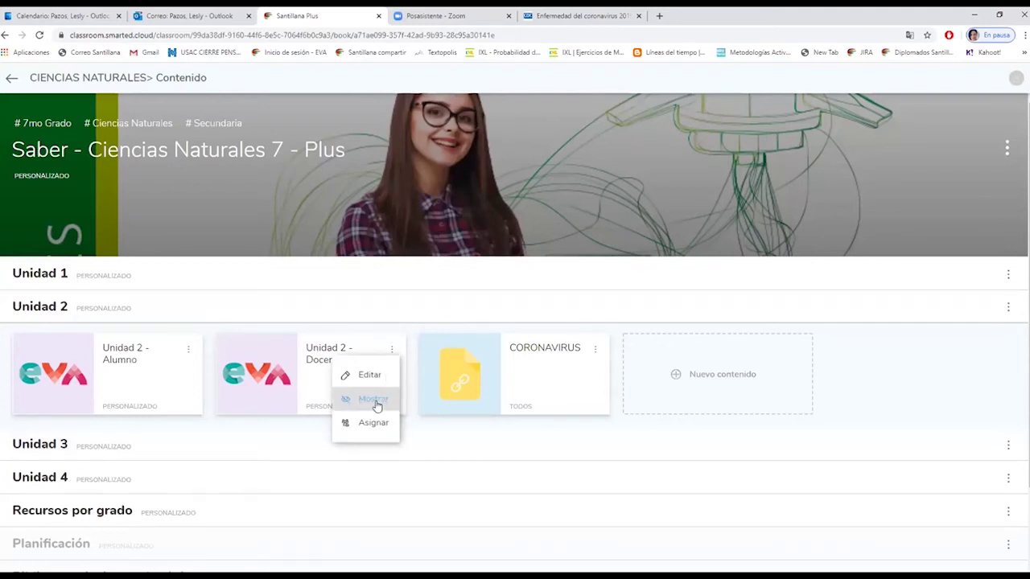
pyautogui.click(373, 400)
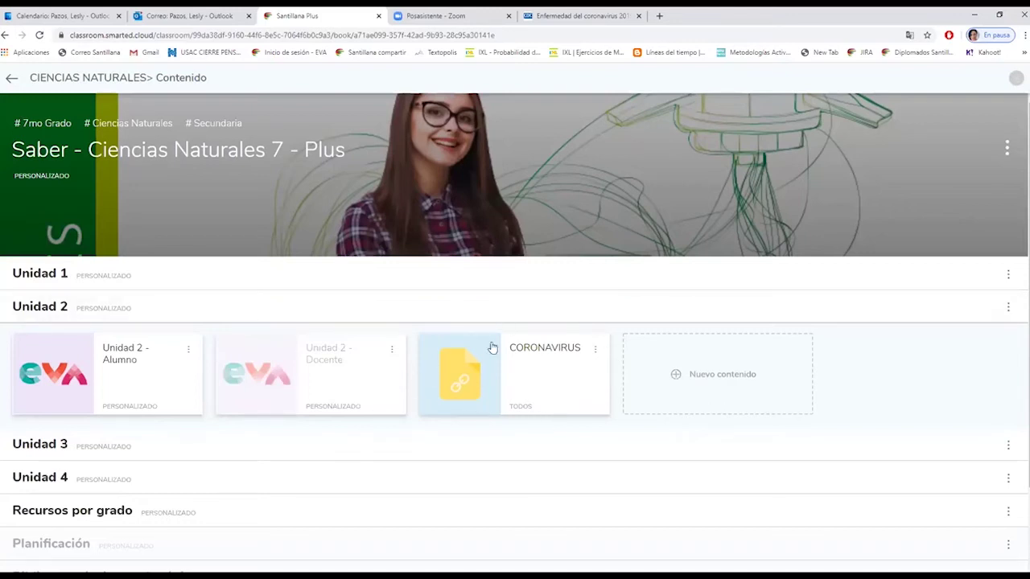
pyautogui.click(596, 352)
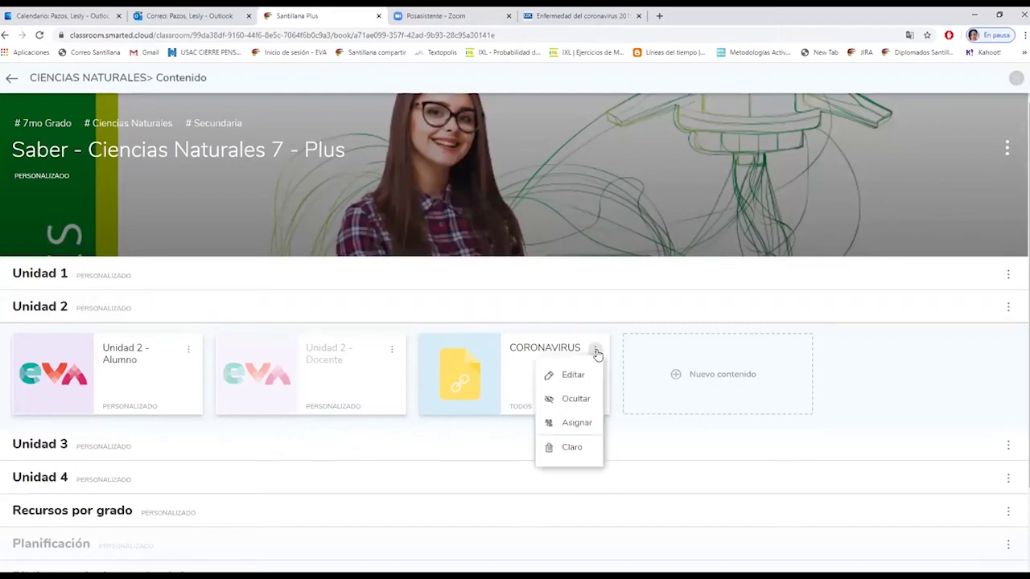
pyautogui.click(576, 400)
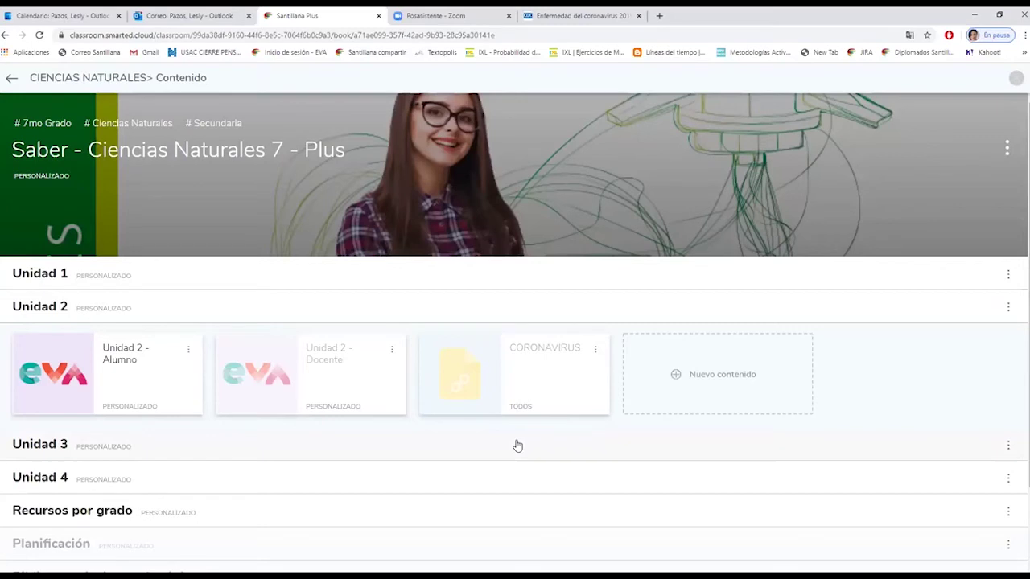
pyautogui.click(595, 352)
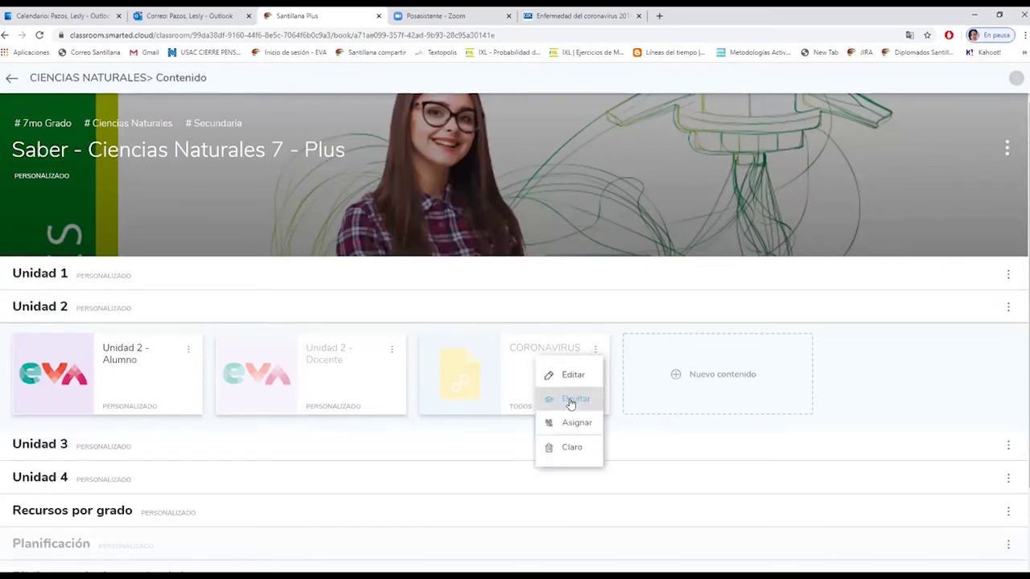
pyautogui.click(571, 400)
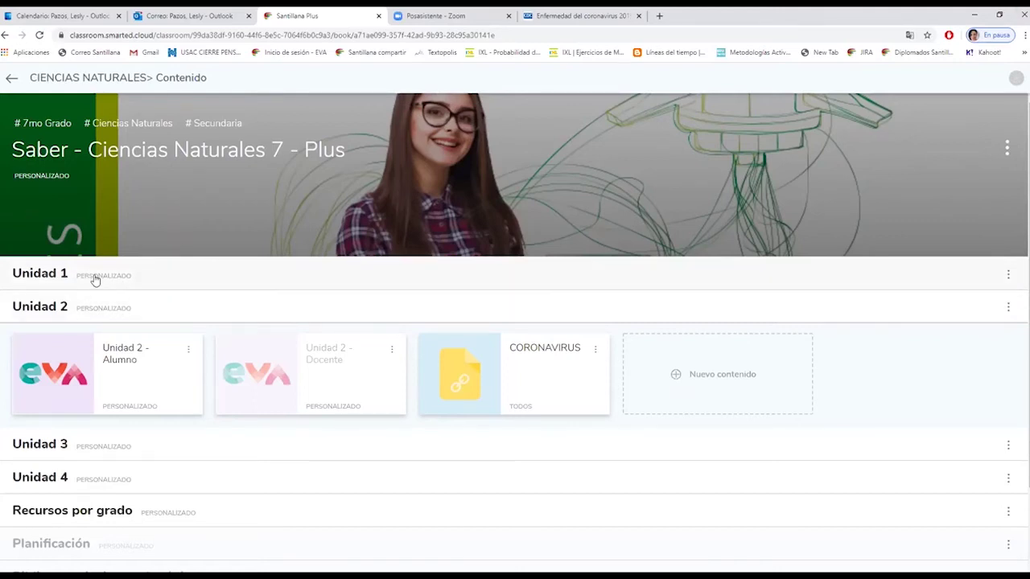
# - Expand Unidad 1 and choose APRENDE LOS COLORES as the file to add via Añadir fichero
pyautogui.click(95, 278)
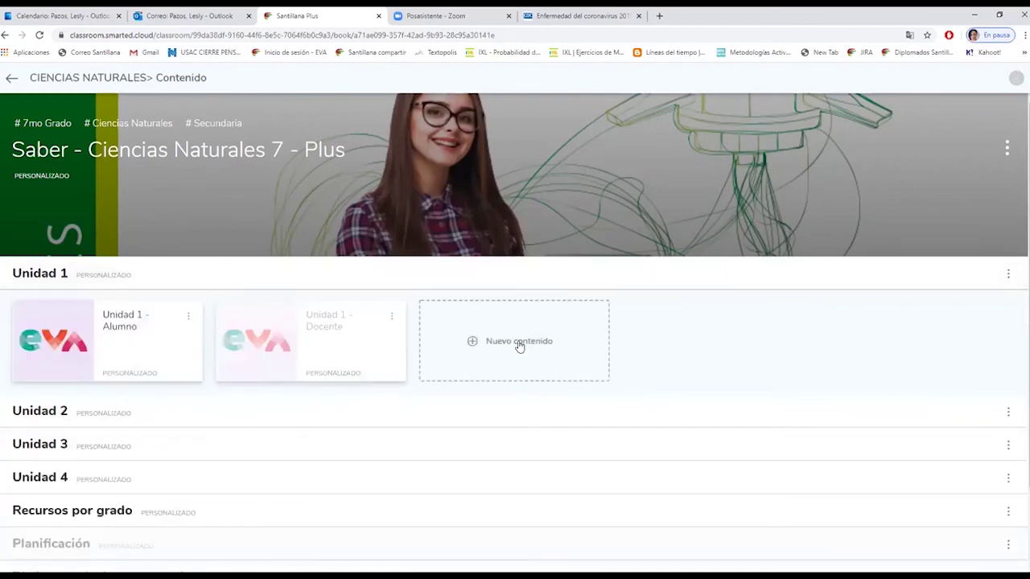
pyautogui.click(519, 346)
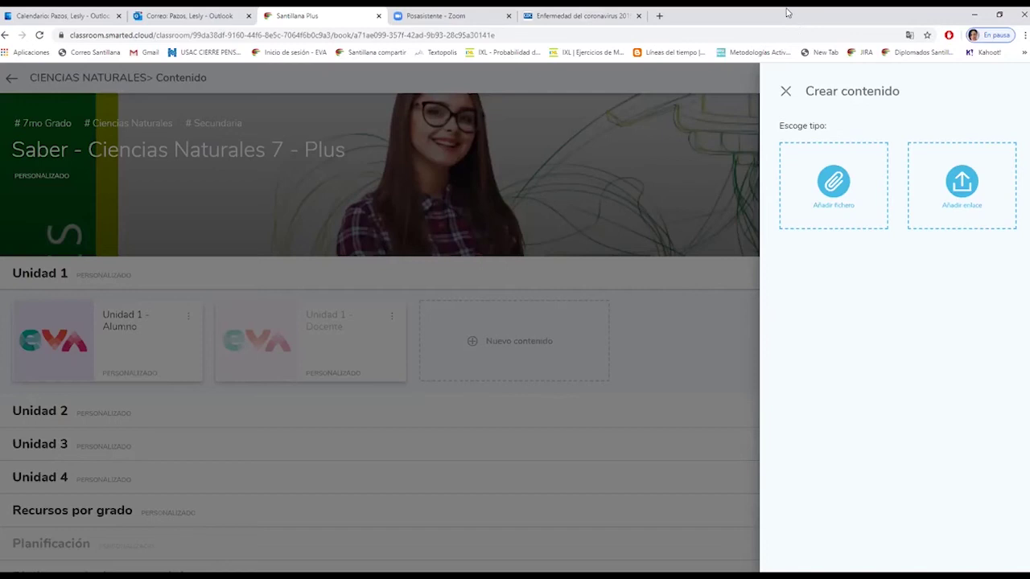
pyautogui.click(839, 187)
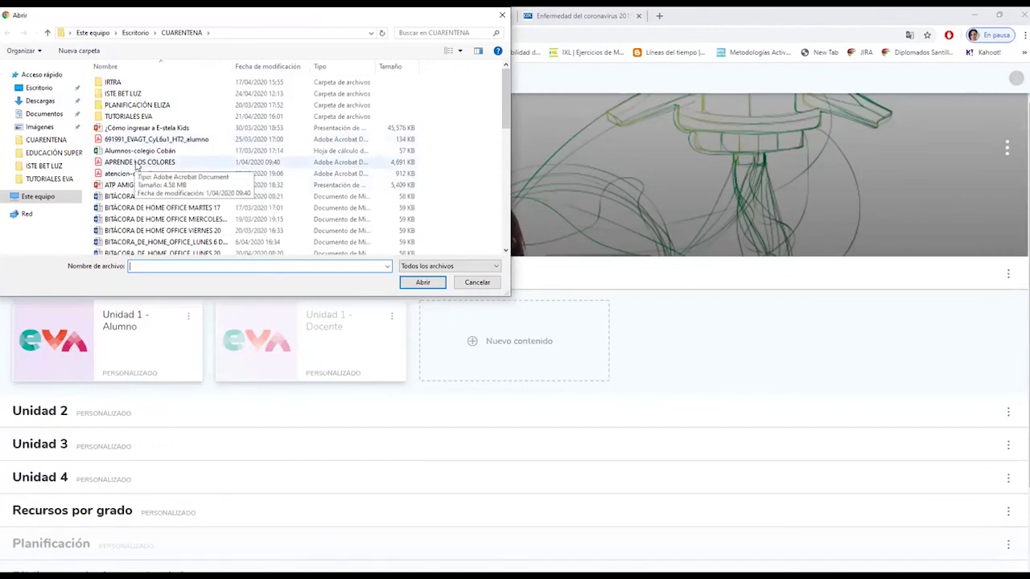
pyautogui.click(137, 165)
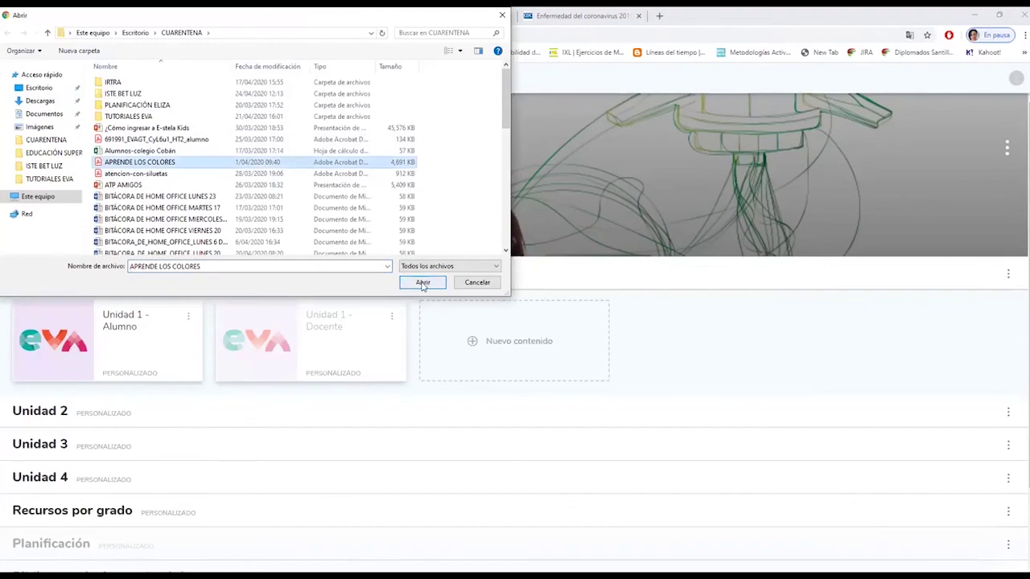
pyautogui.click(423, 283)
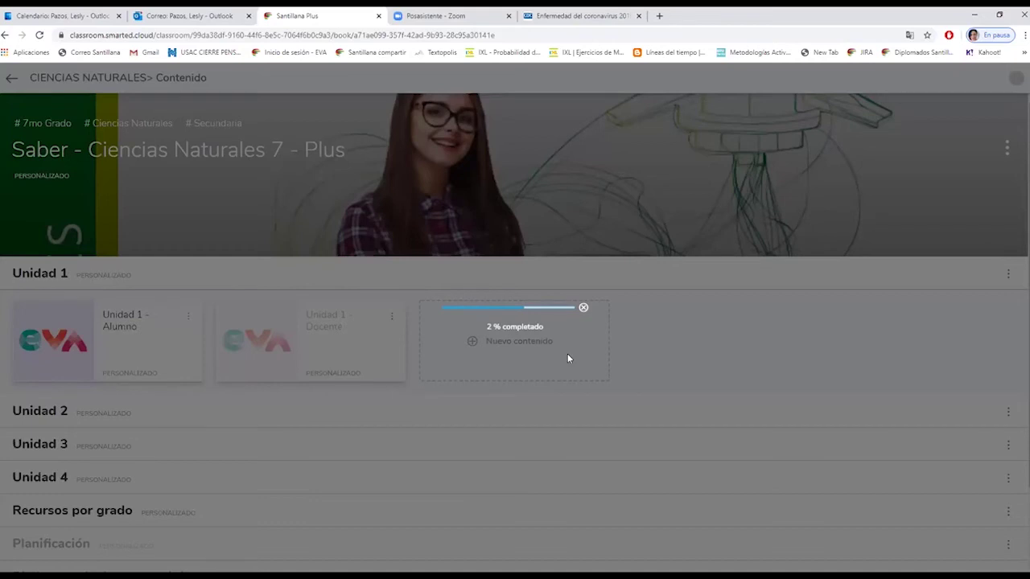
# - Close the CDC coronavirus tab and hide the APRENDE LOS COLORES.pdf card in Unidad 1
pyautogui.click(640, 16)
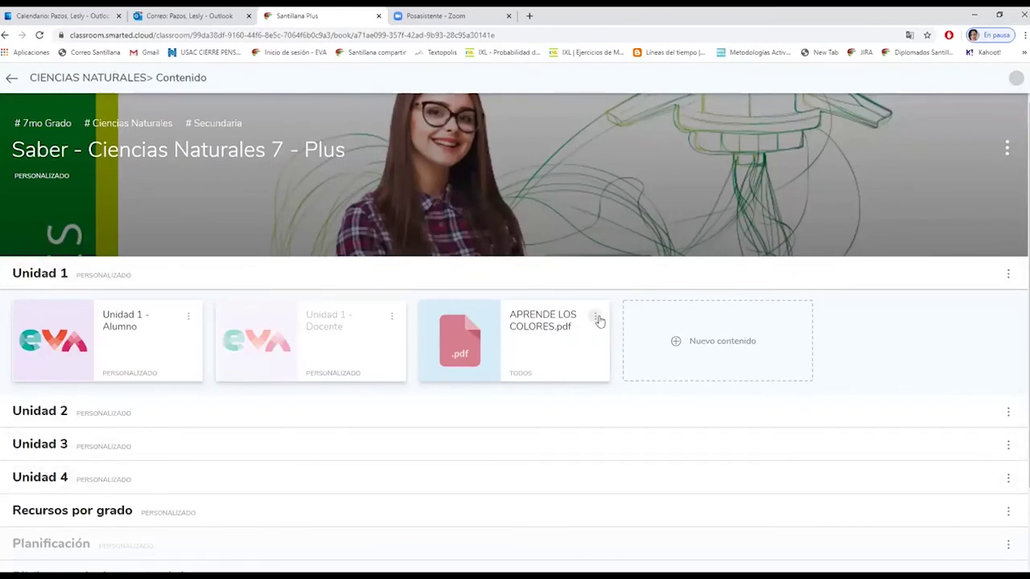
pyautogui.click(596, 318)
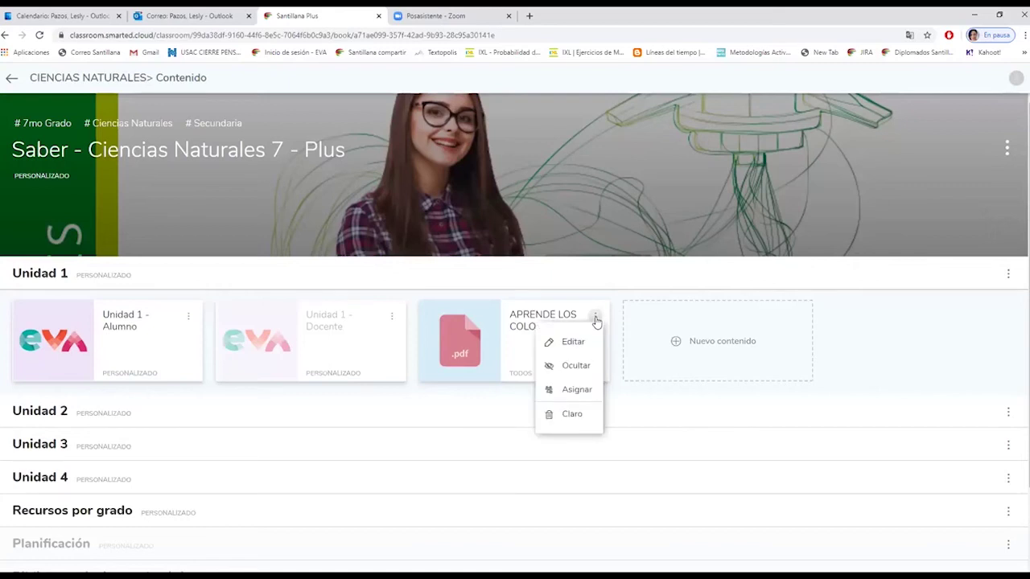
pyautogui.click(575, 367)
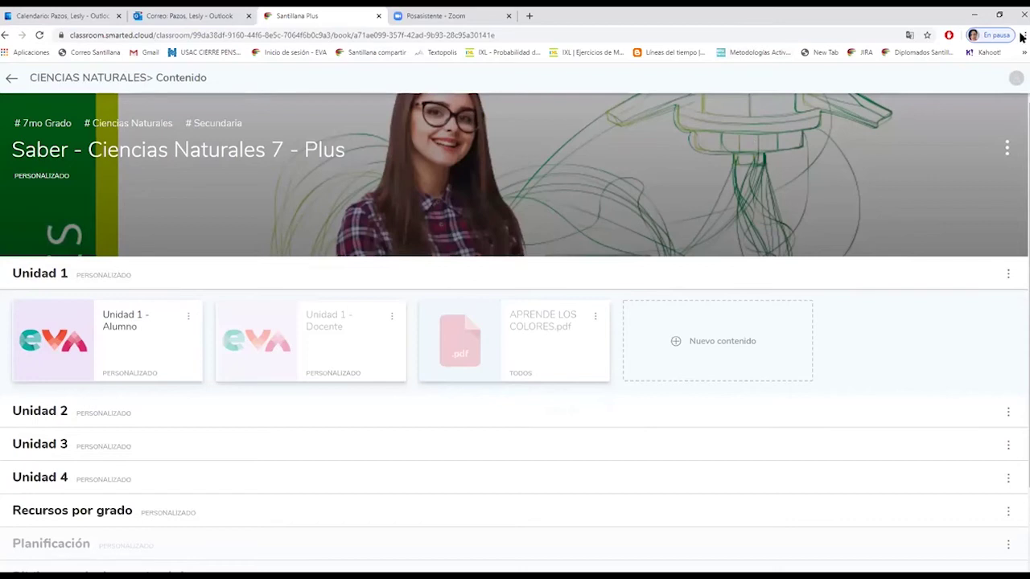
pyautogui.click(1017, 80)
# - Log out of the teacher account and return to the Santillana Connect sign-in page
pyautogui.click(959, 163)
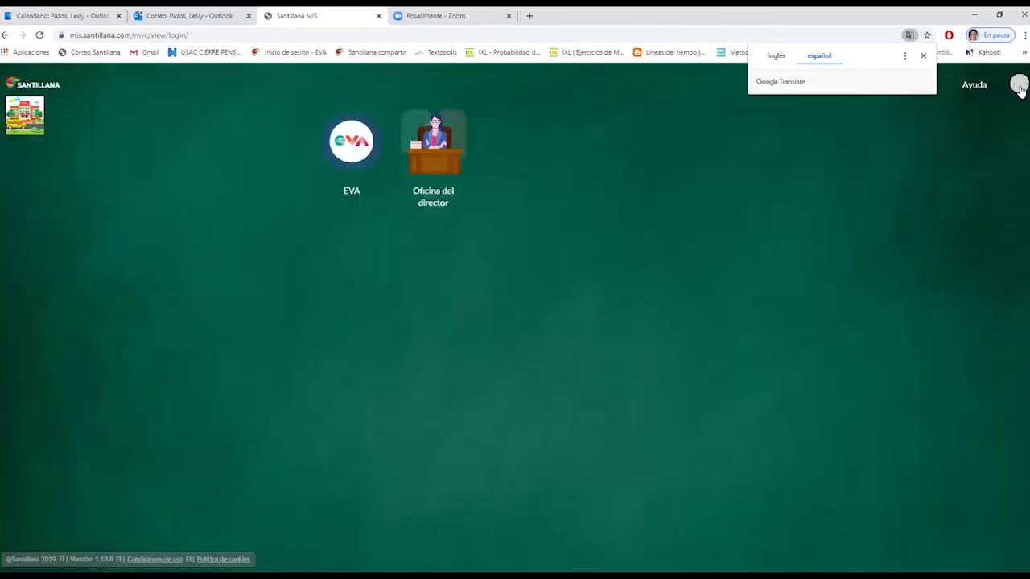
pyautogui.click(923, 55)
pyautogui.click(942, 154)
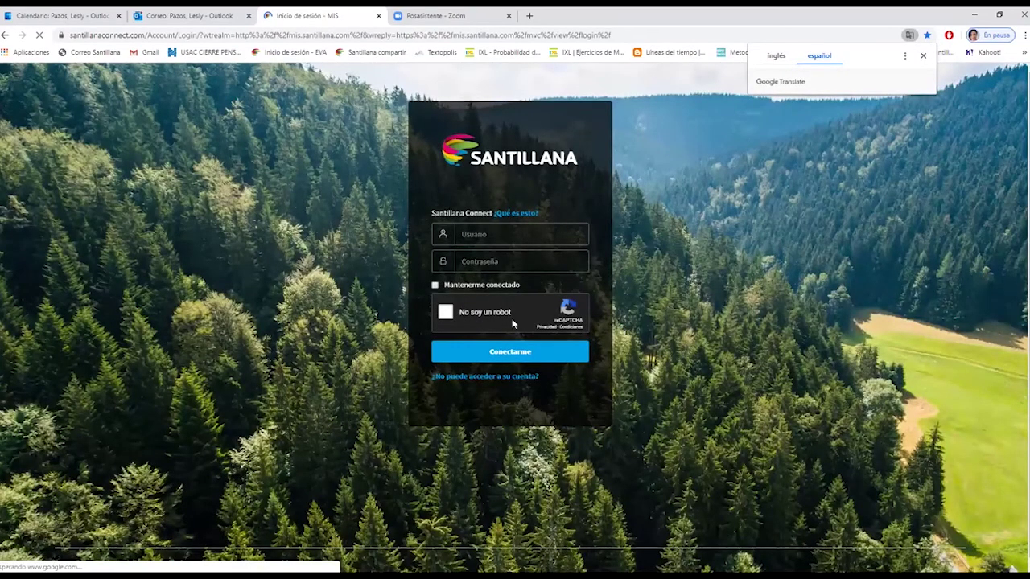
# - Sign in with the saved username and pasted password, passing the not-a-robot check
pyautogui.click(509, 234)
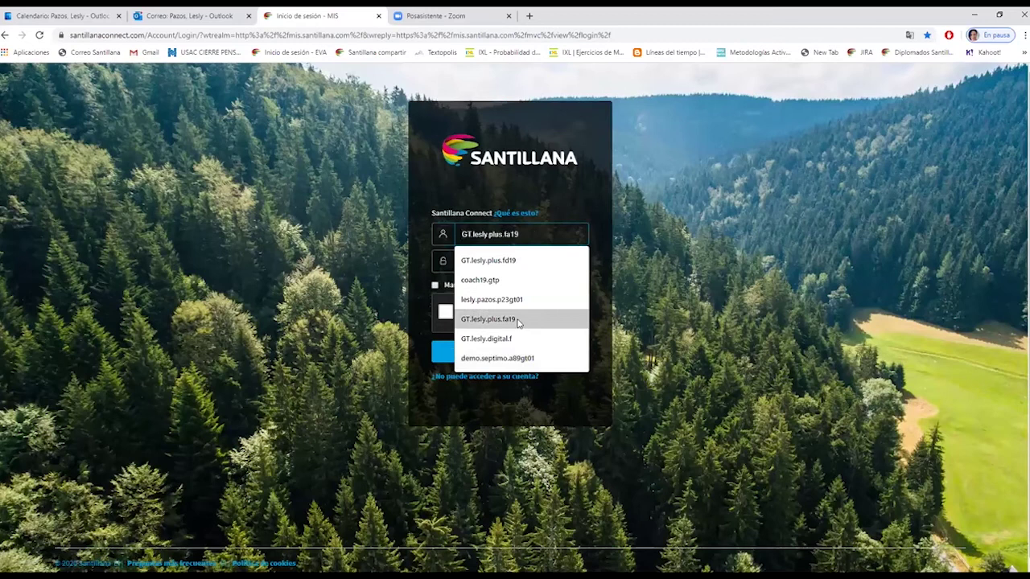
pyautogui.click(518, 320)
pyautogui.click(509, 260)
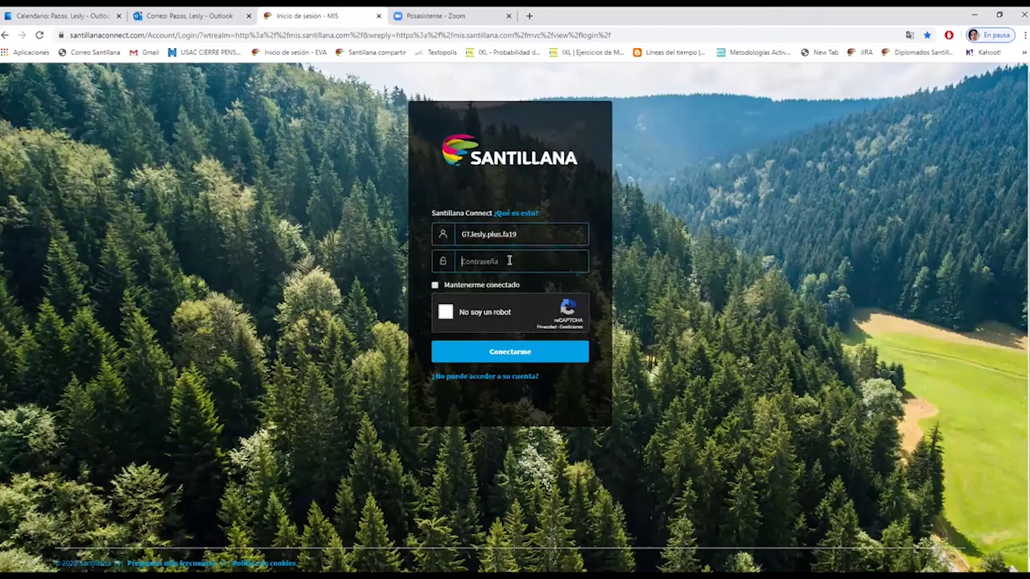
pyautogui.hotkey('ctrl', 'v')
pyautogui.click(445, 312)
pyautogui.click(506, 357)
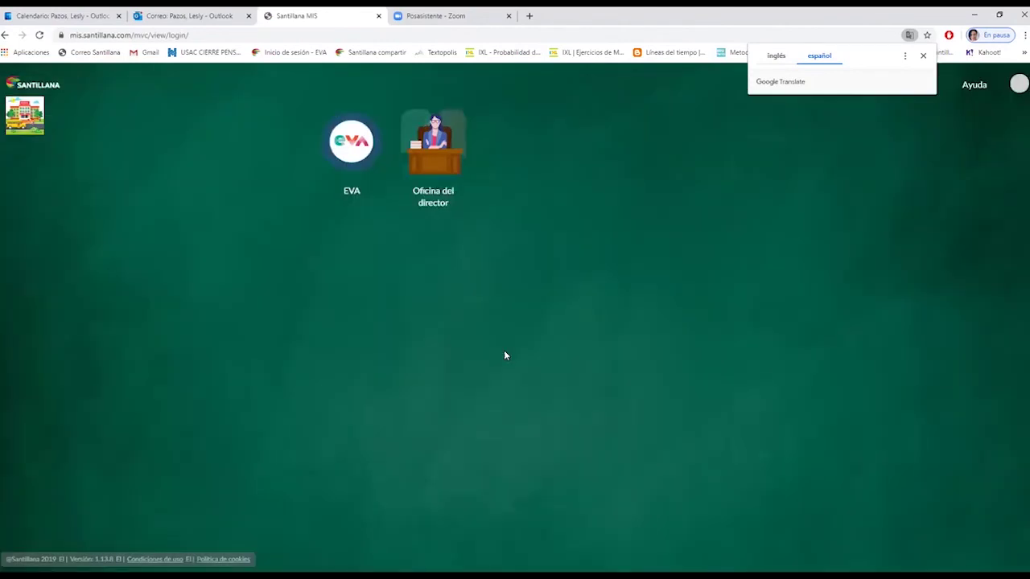
pyautogui.click(922, 57)
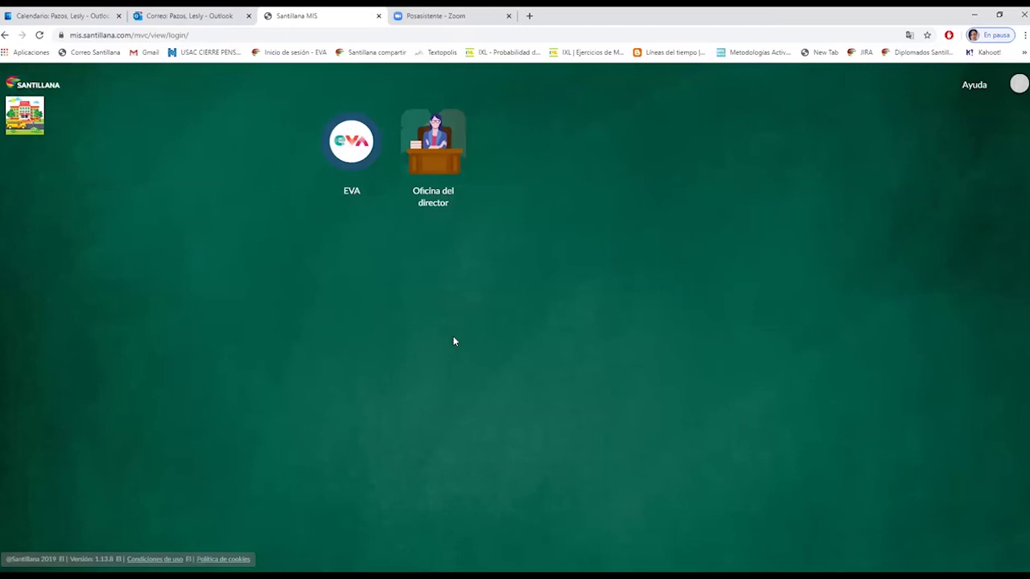
# - Launch EVA from the MIS apps and dismiss the Google Translate offer
pyautogui.click(350, 155)
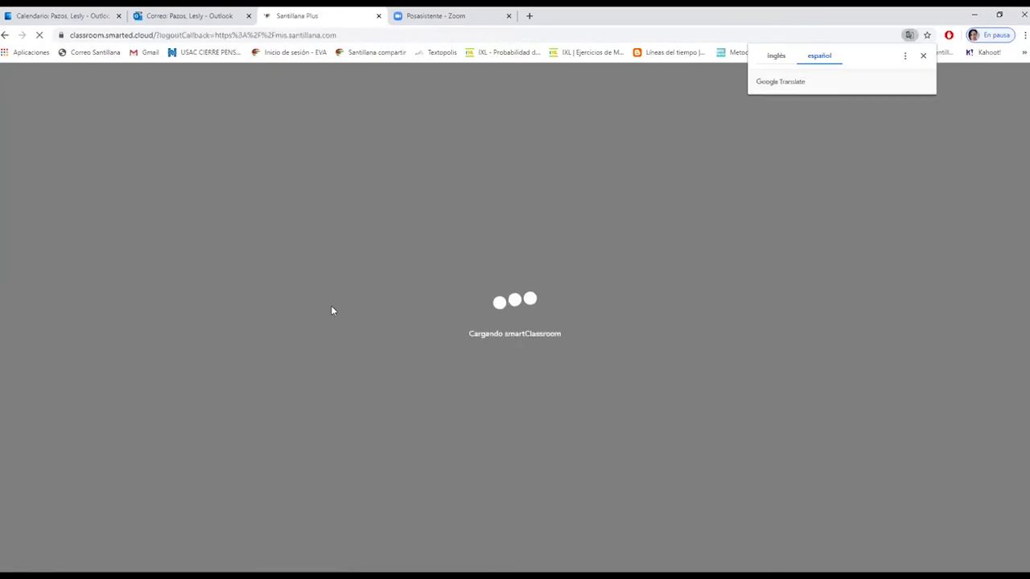
pyautogui.click(924, 56)
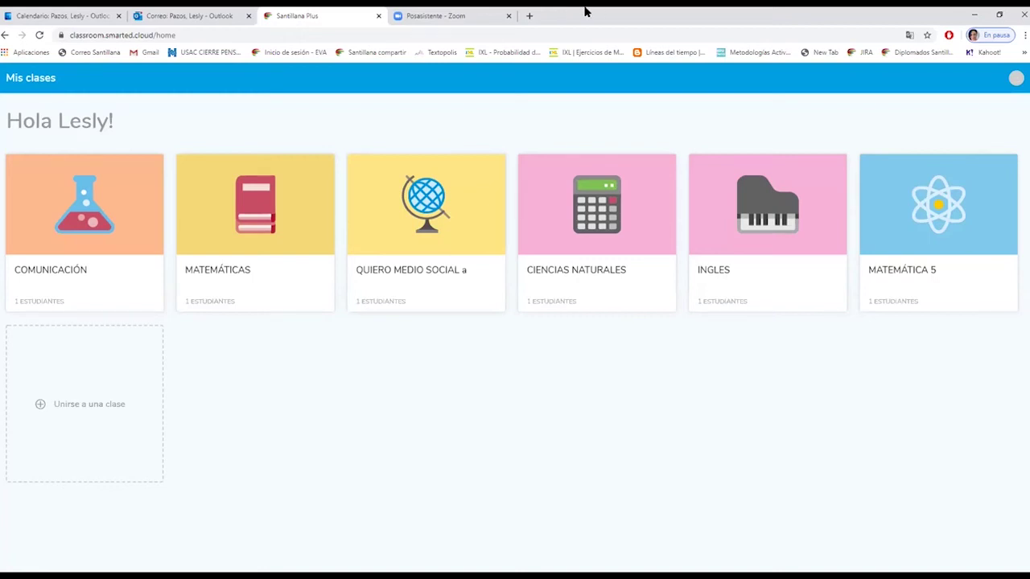
# - Enter the class code under Unirse a una clase to add COMUNICACIÓN 7
pyautogui.click(72, 407)
pyautogui.click(522, 323)
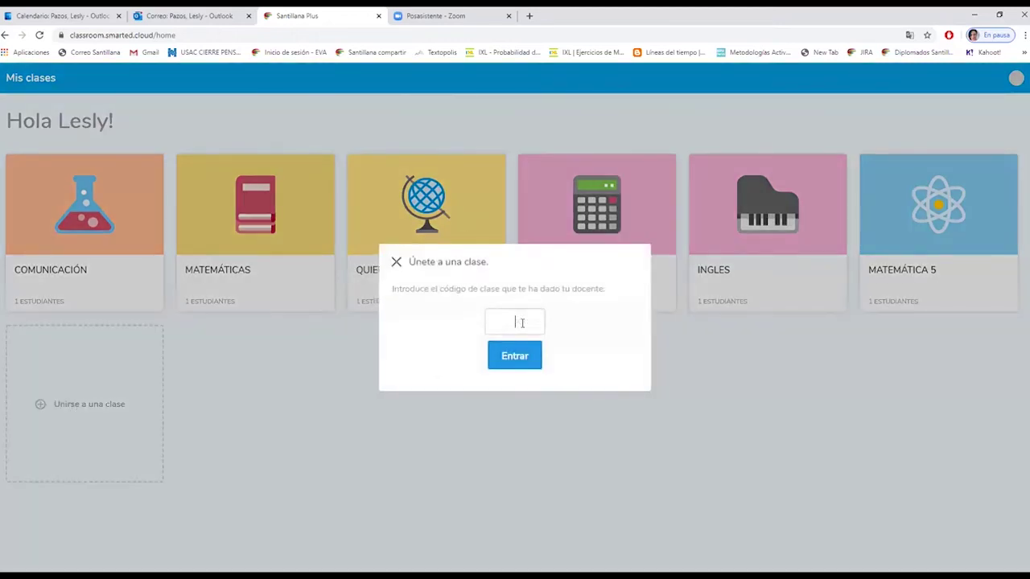
pyautogui.click(504, 356)
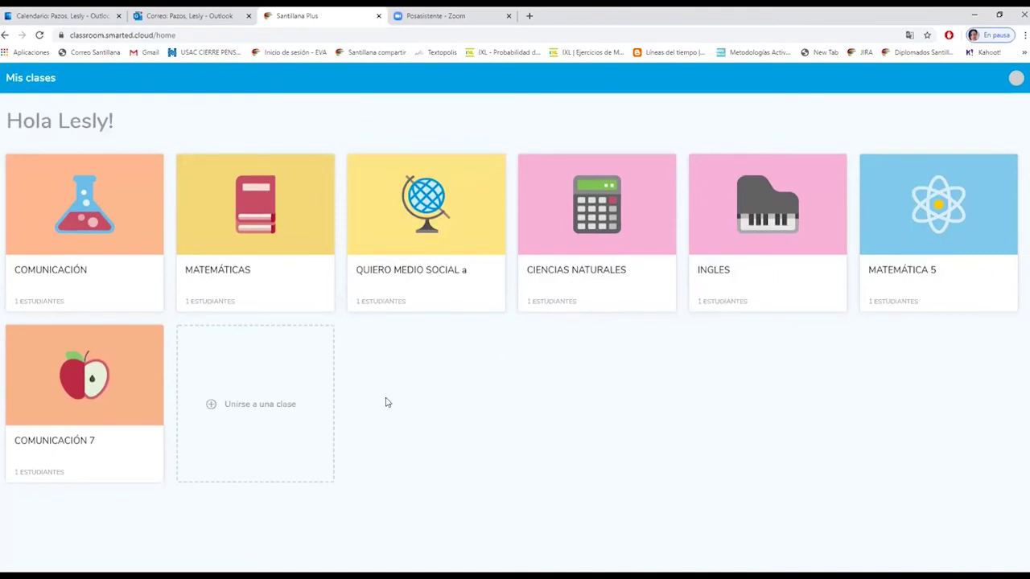
# - Join COMUNICACIÓN 8 with its class code, then open the CIENCIAS NATURALES class
pyautogui.click(259, 412)
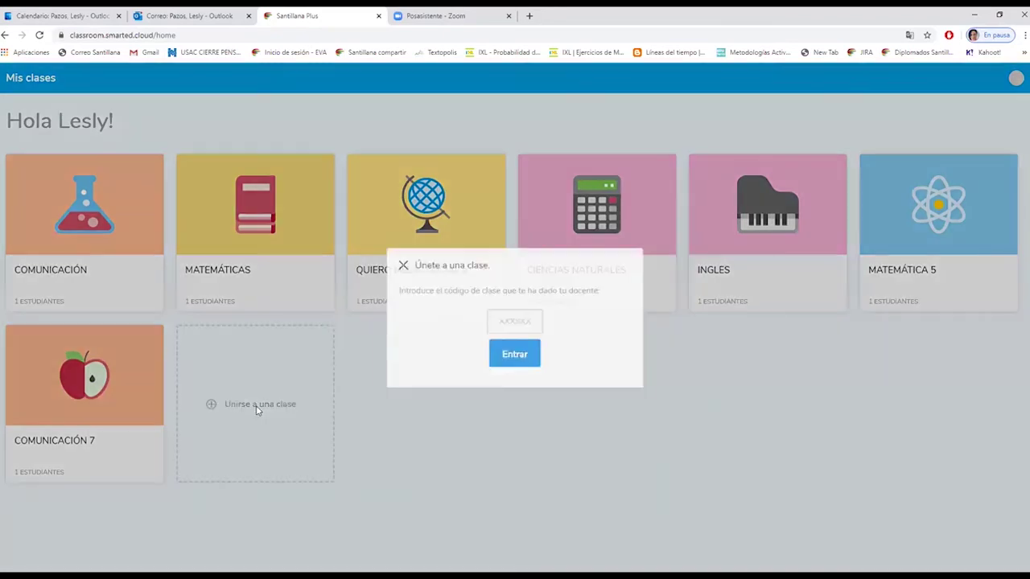
pyautogui.click(528, 325)
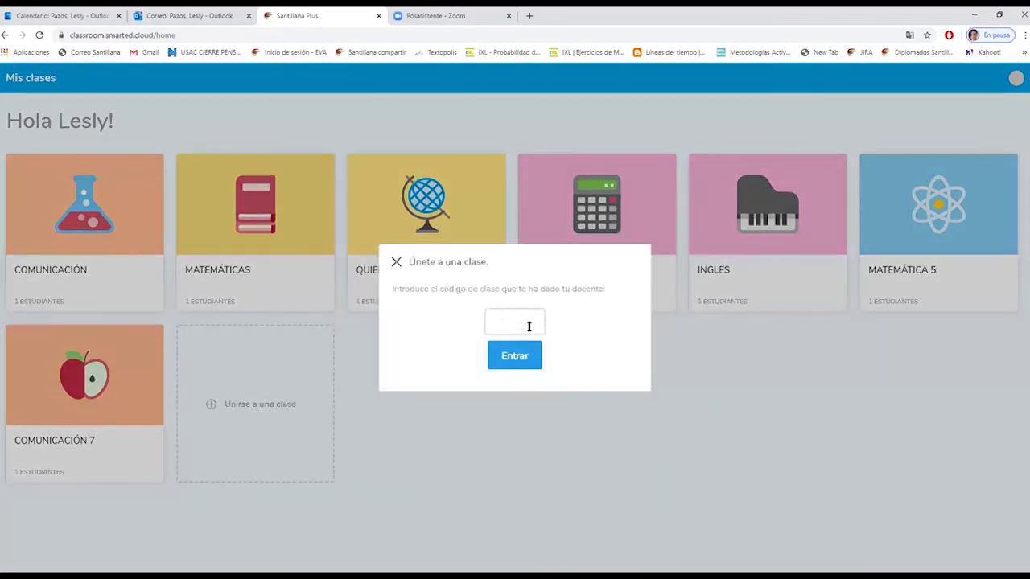
pyautogui.click(497, 355)
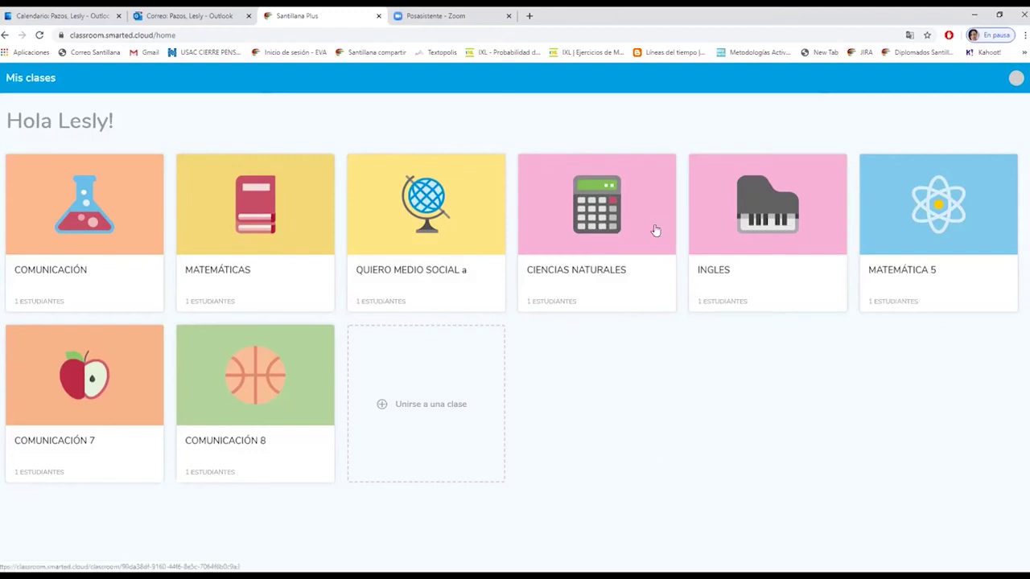
pyautogui.click(569, 218)
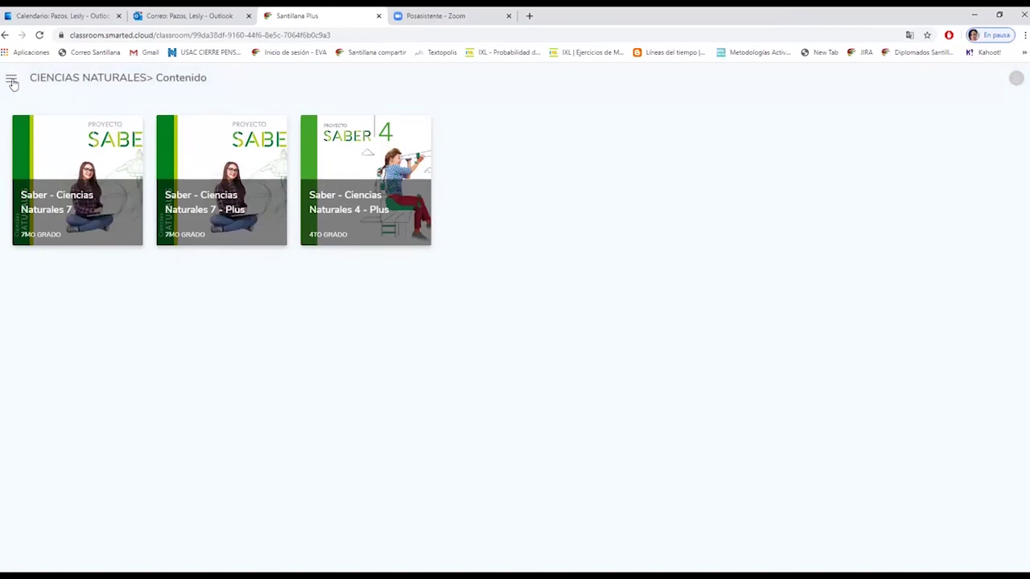
# - Go to the Tareas section of the CIENCIAS NATURALES class
pyautogui.click(12, 81)
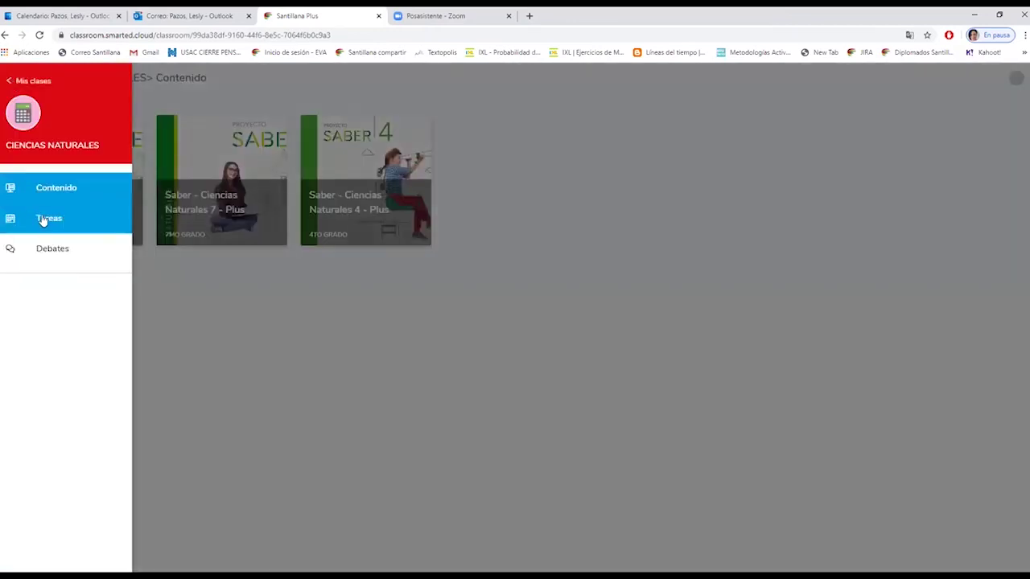
pyautogui.click(43, 220)
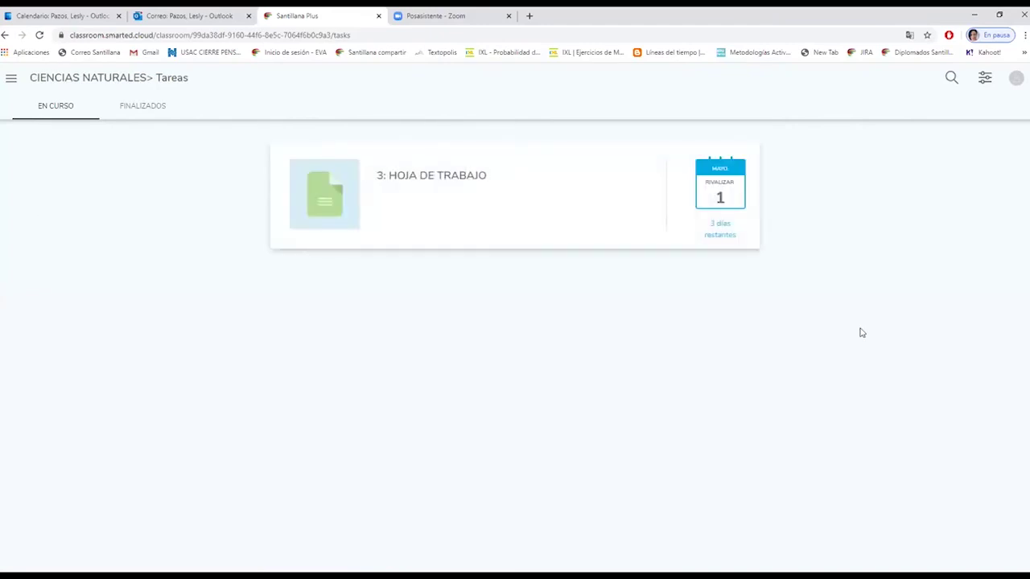
# - Open task 3: HOJA DE TRABAJO, due 01/05/2020, to see its instructions and response area
pyautogui.click(425, 176)
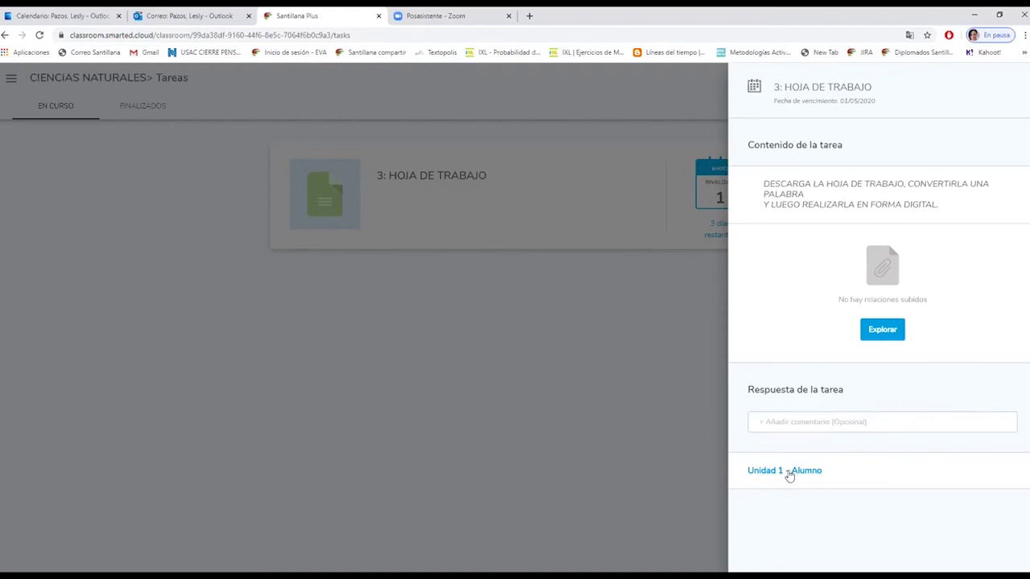
# - Open the Unidad 1 - Alumno resource and bring Hoja de trabajo 1–5 into view
pyautogui.click(788, 475)
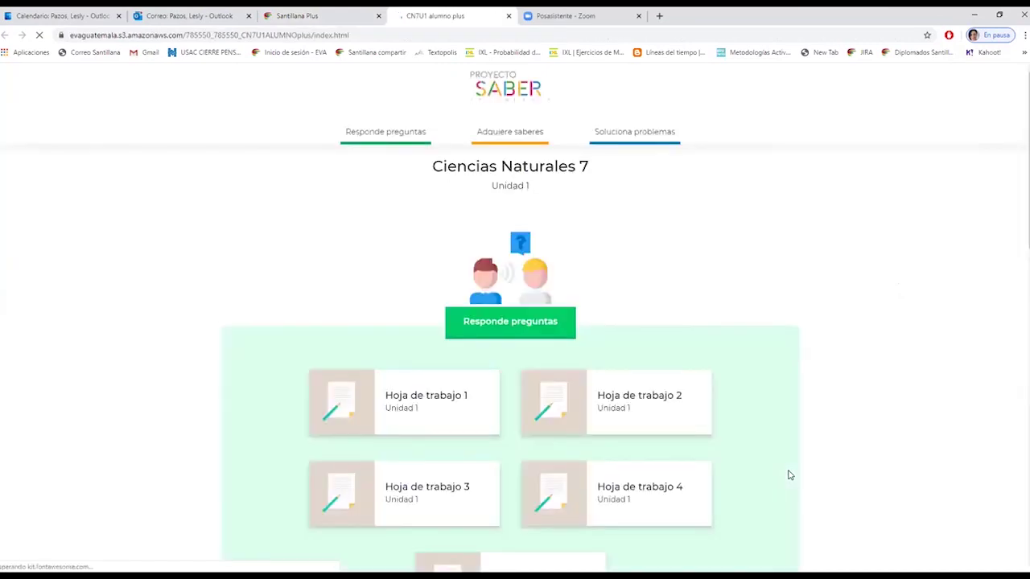
pyautogui.scroll(-2, 680, 445)
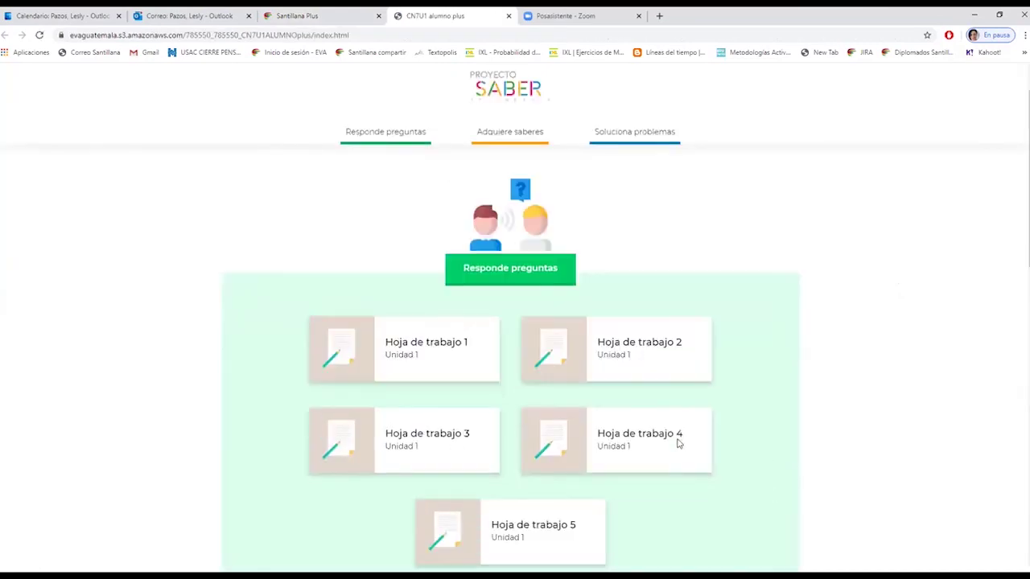
pyautogui.scroll(-3, 652, 443)
pyautogui.scroll(3, 649, 443)
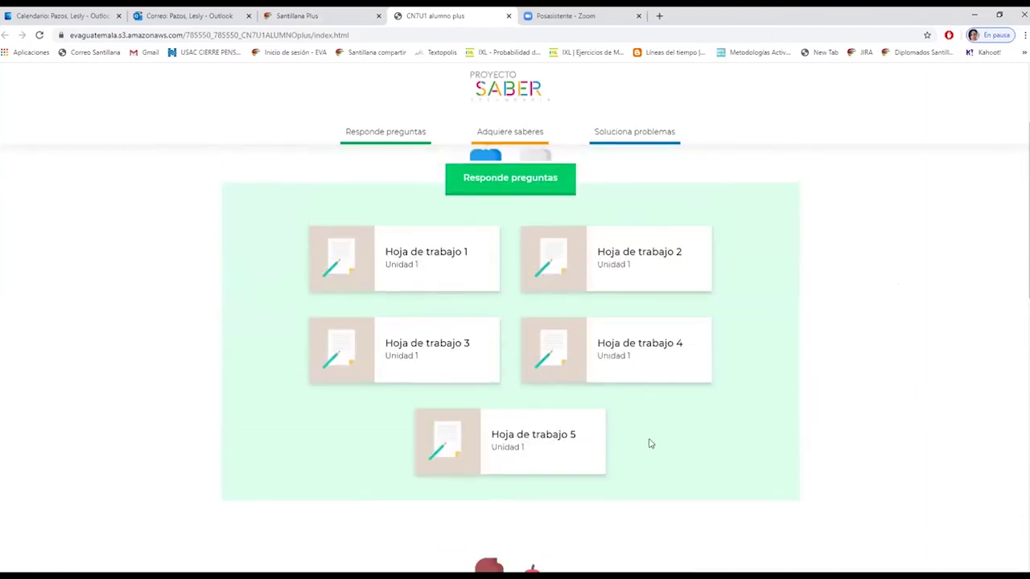
pyautogui.scroll(-1, 650, 442)
pyautogui.scroll(1, 650, 443)
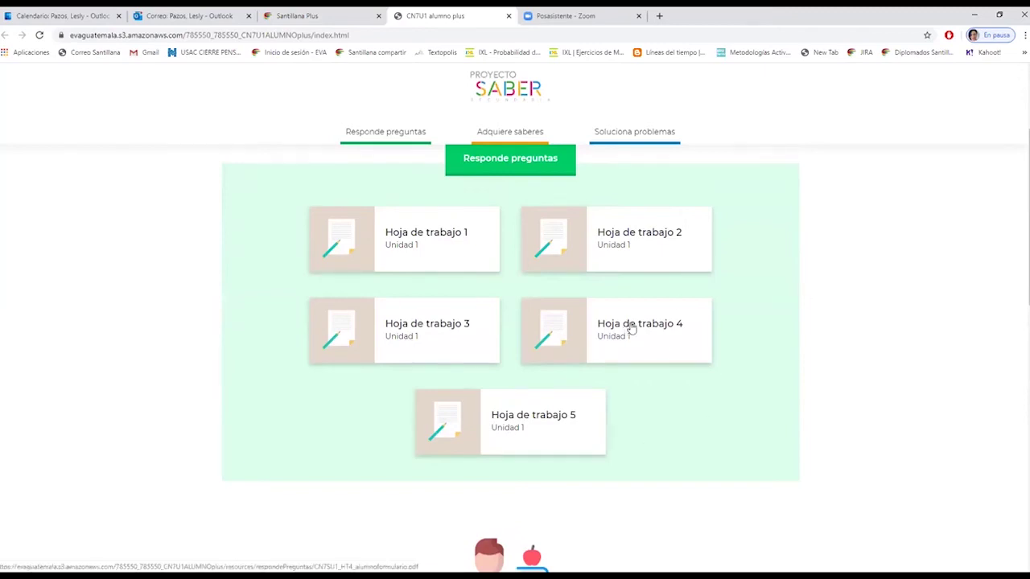
# - Open Hoja de trabajo 4, Sistemas del cuerpo, review both pages and download the PDF
pyautogui.click(631, 328)
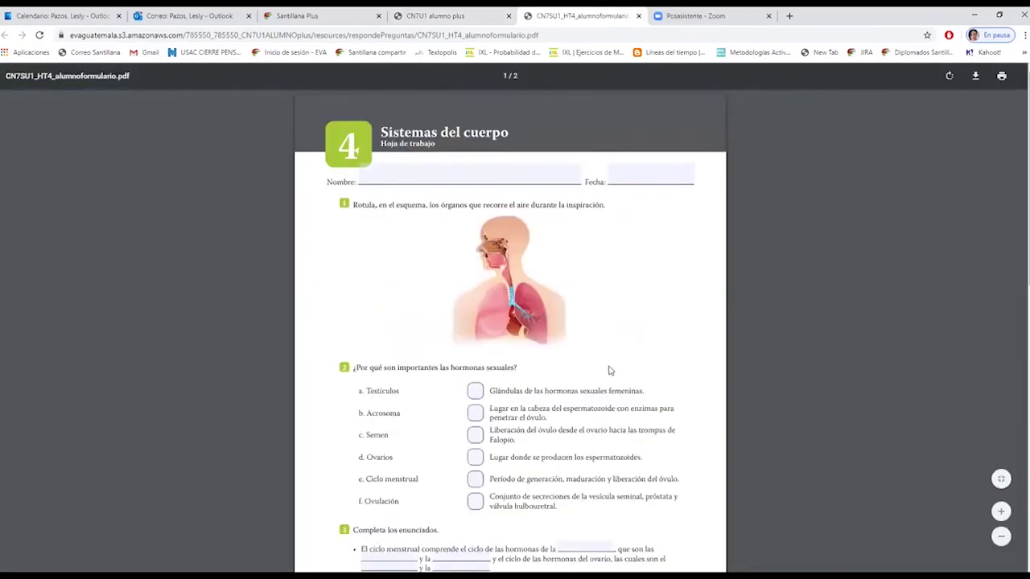
pyautogui.scroll(-7, 610, 369)
pyautogui.scroll(-2, 610, 369)
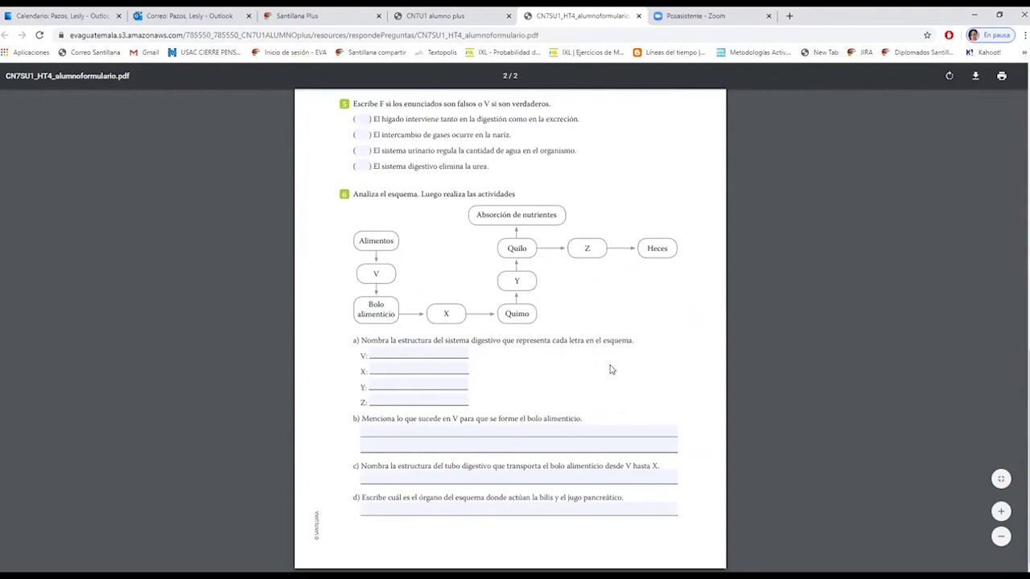
pyautogui.scroll(3, 616, 368)
pyautogui.scroll(3, 619, 368)
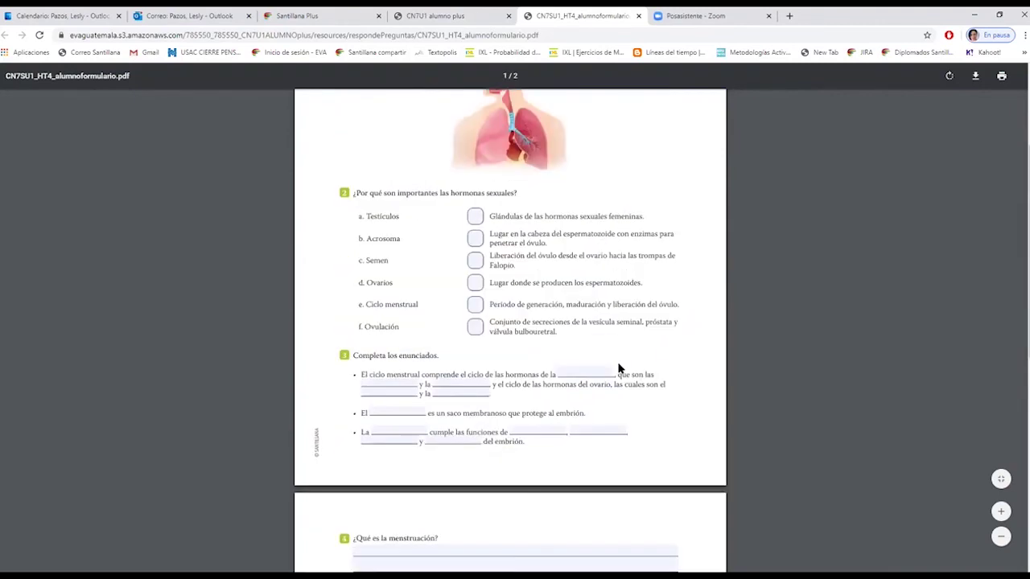
pyautogui.scroll(3, 620, 369)
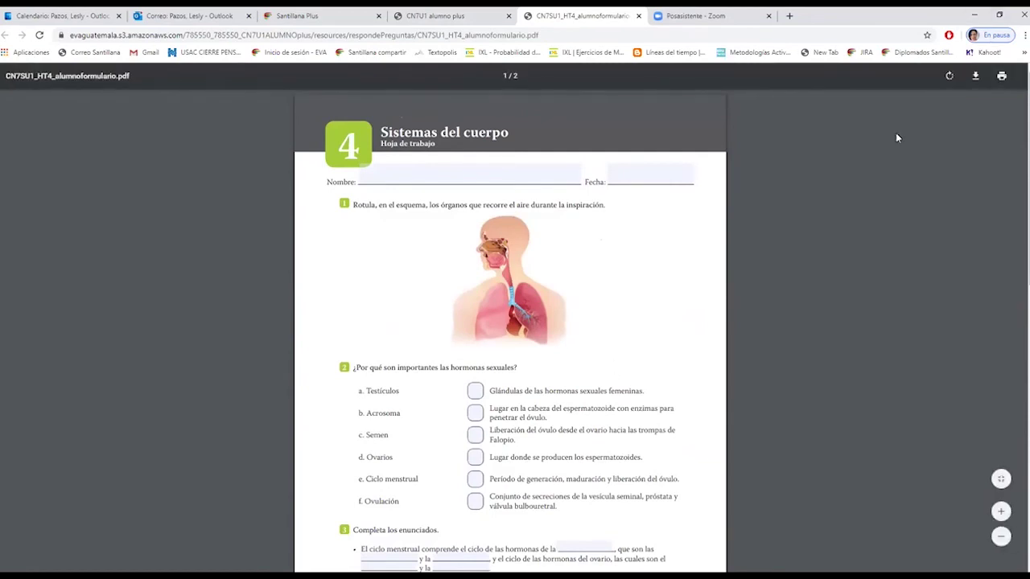
pyautogui.click(975, 77)
# - Close the worksheet PDF and attach BITÁCORA DE HOME OFICINA MIERCOLES 18.docx to task 3
pyautogui.click(639, 16)
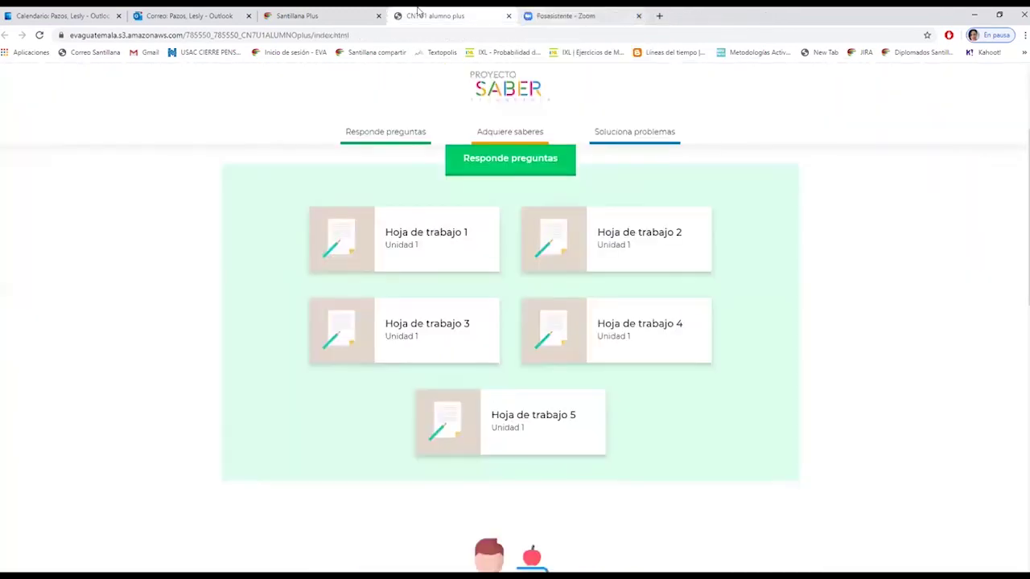
pyautogui.click(330, 18)
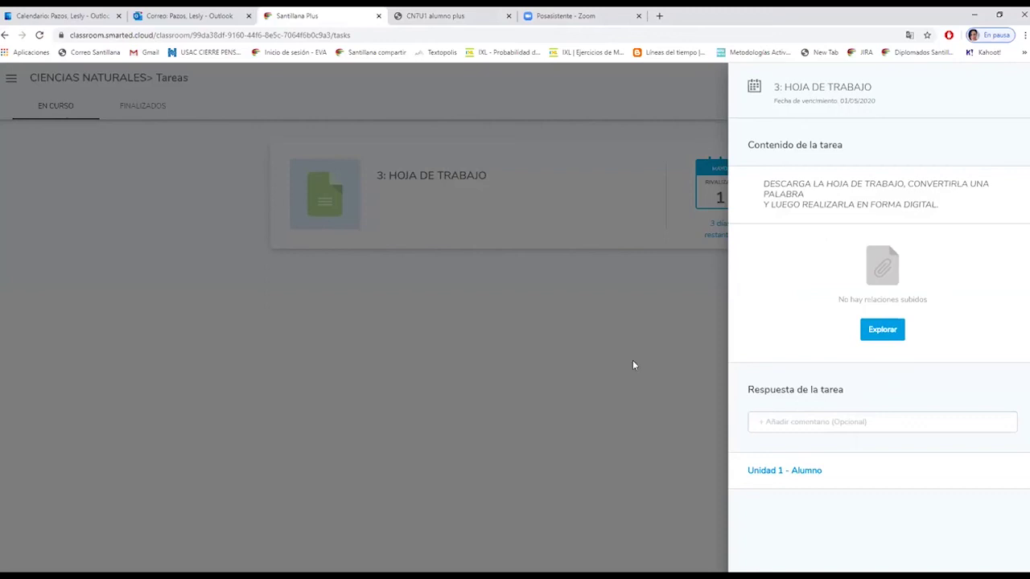
pyautogui.click(891, 336)
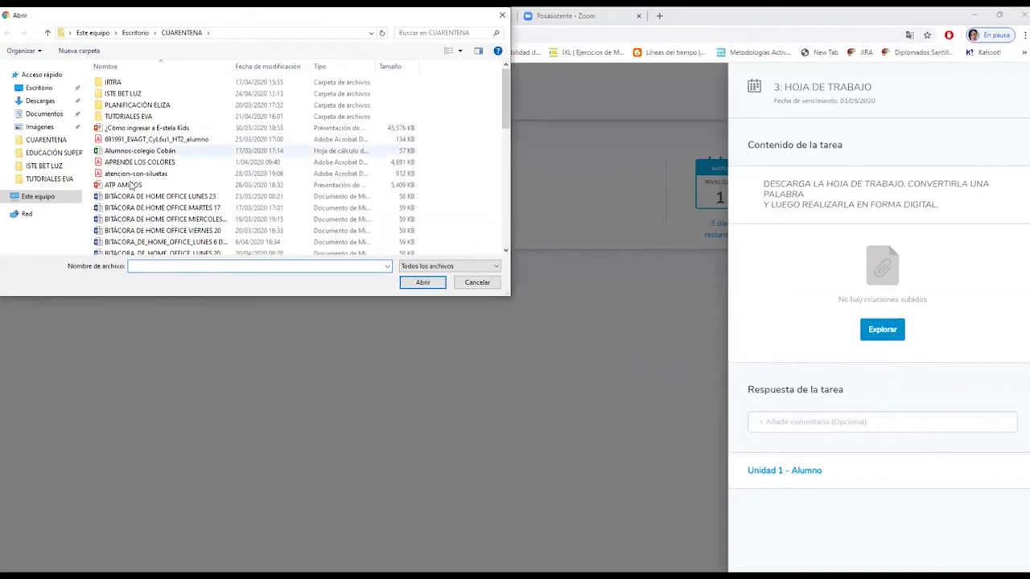
pyautogui.scroll(-3, 134, 184)
pyautogui.scroll(3, 134, 184)
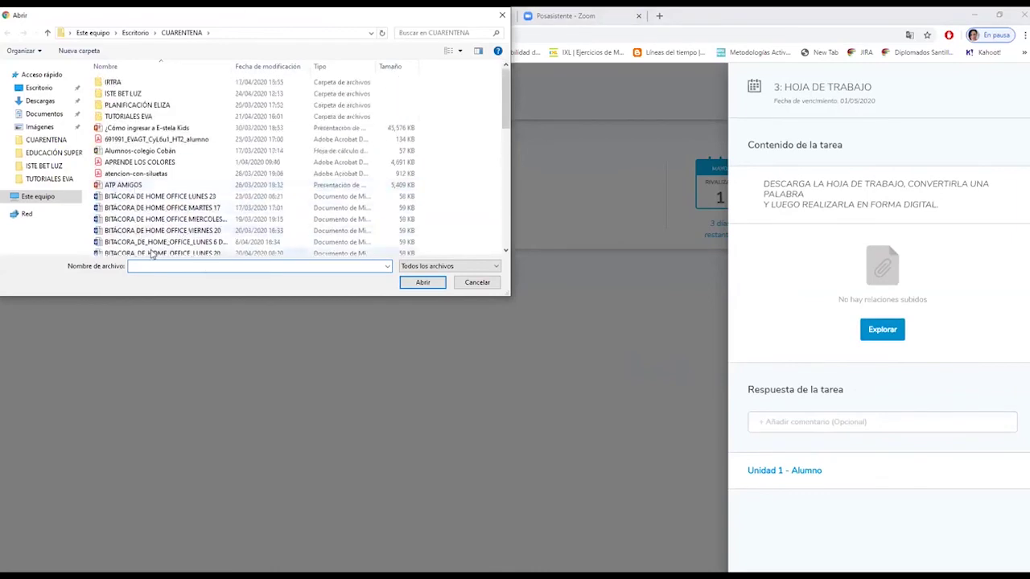
pyautogui.click(126, 224)
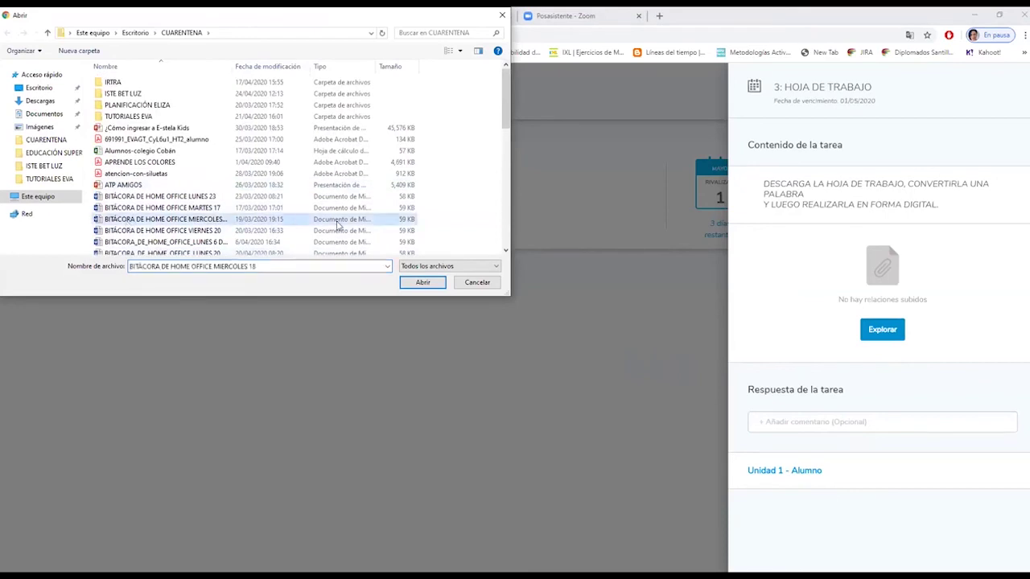
pyautogui.click(417, 287)
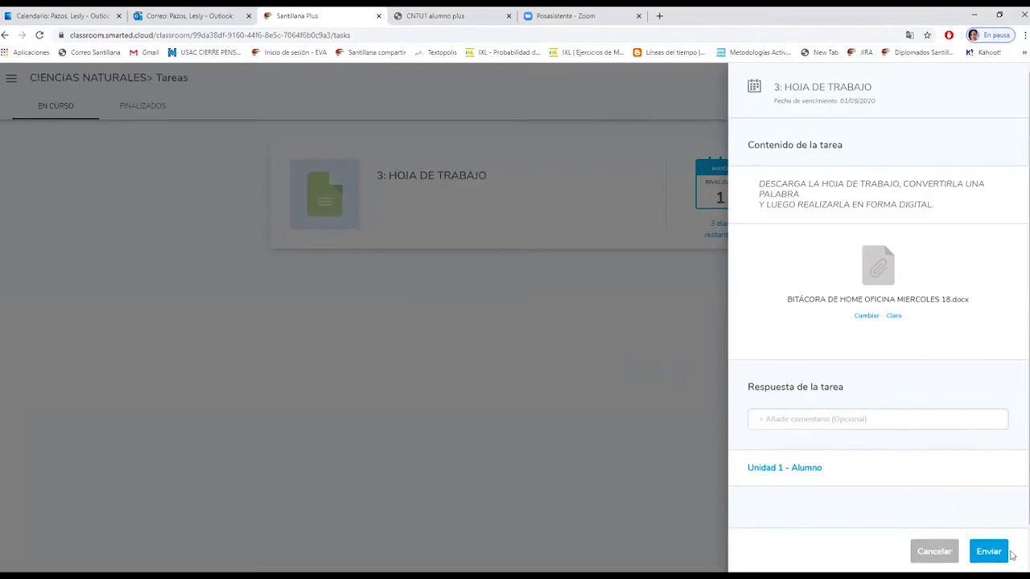
# - Send the 3: HOJA DE TRABAJO response from the comment area and confirm with Okay
pyautogui.click(854, 420)
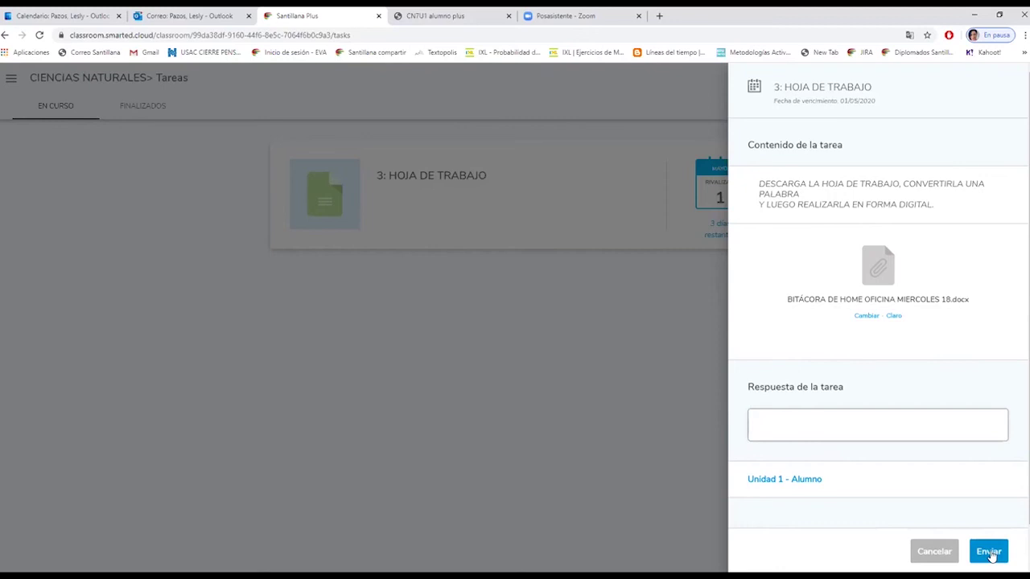
pyautogui.click(991, 553)
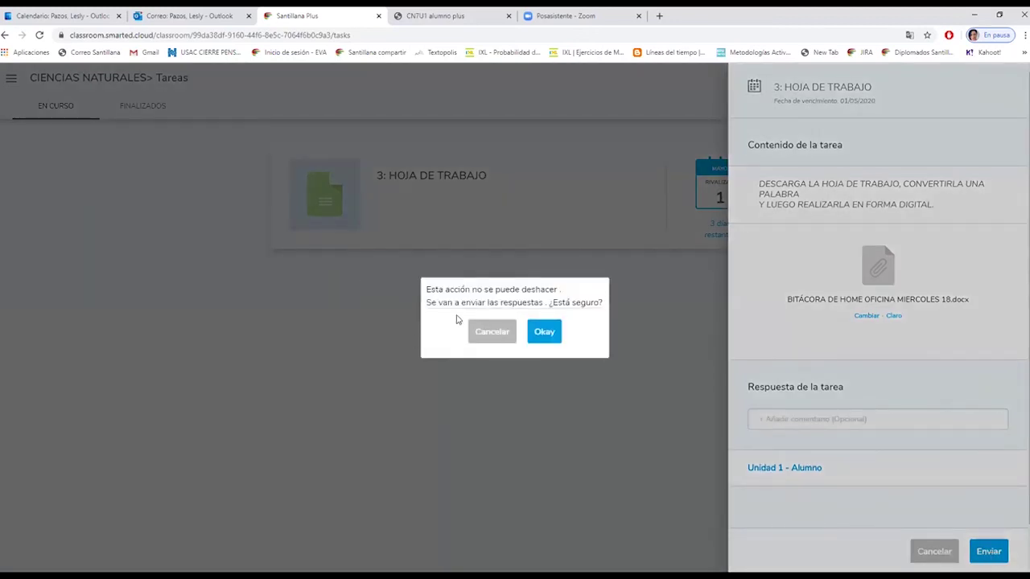
pyautogui.click(542, 335)
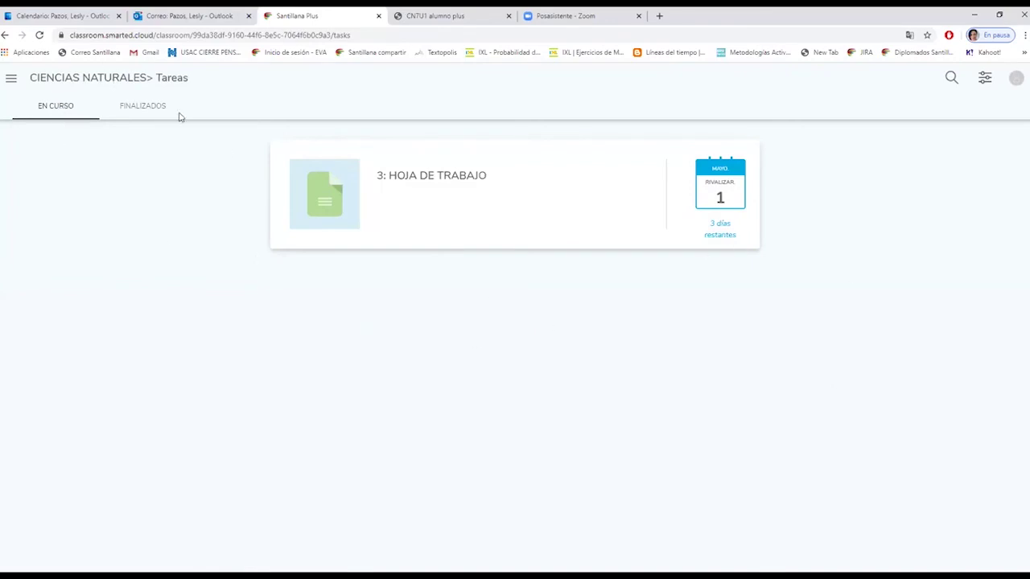
# - Open Finalizados and view the details of 2: HABITOS ALIMENTICIOS, graded Aceptable
pyautogui.click(149, 108)
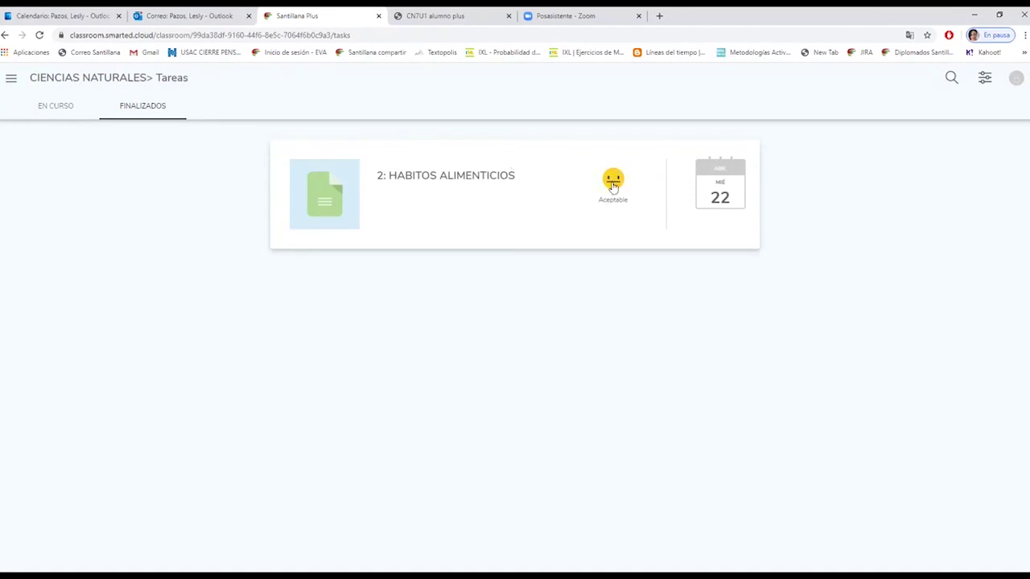
pyautogui.click(482, 175)
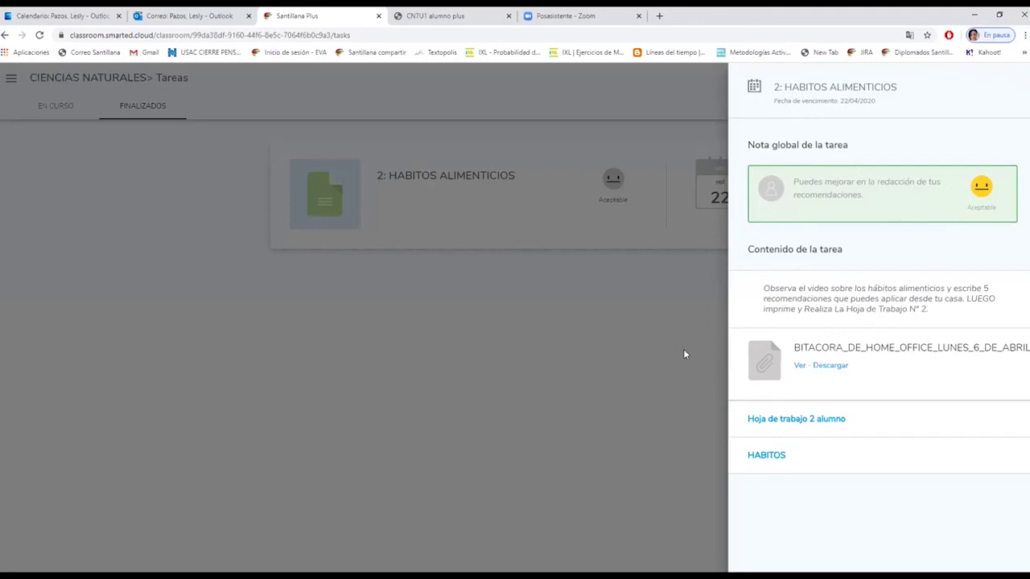
pyautogui.click(648, 323)
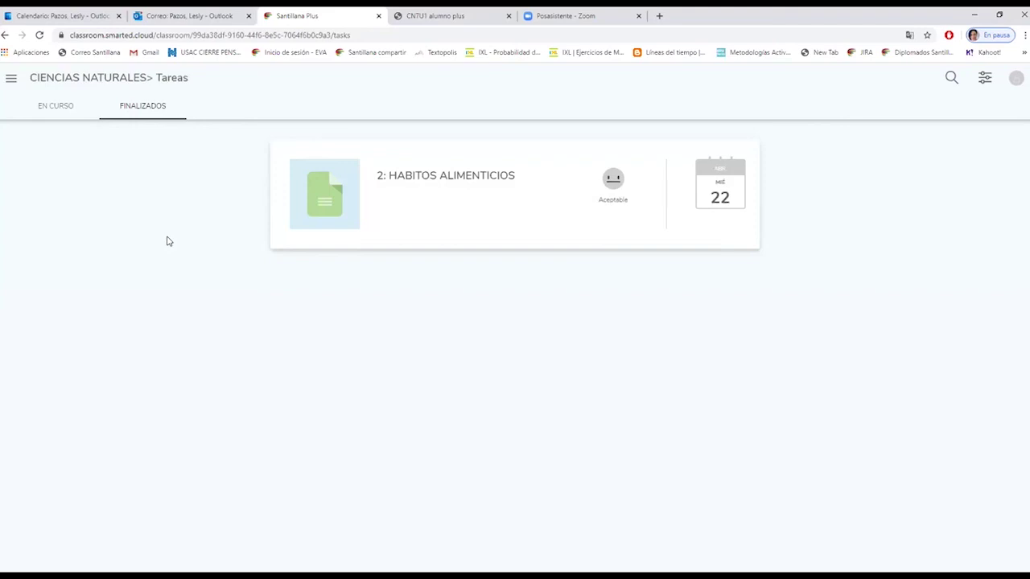
# - Browse the class menu, visiting class content and COMUNICACIÓN 7, then return to all classes
pyautogui.click(11, 81)
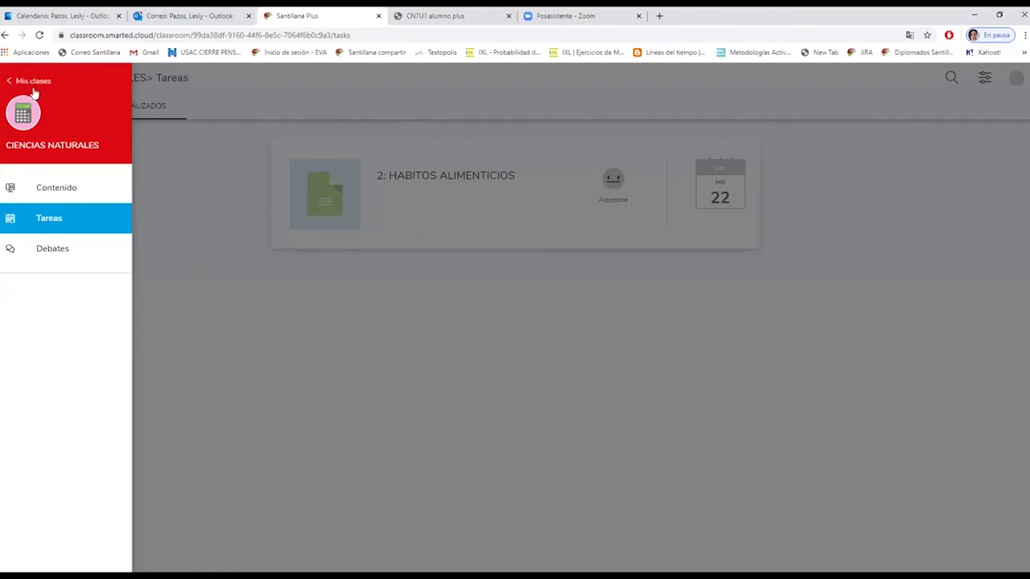
pyautogui.click(73, 191)
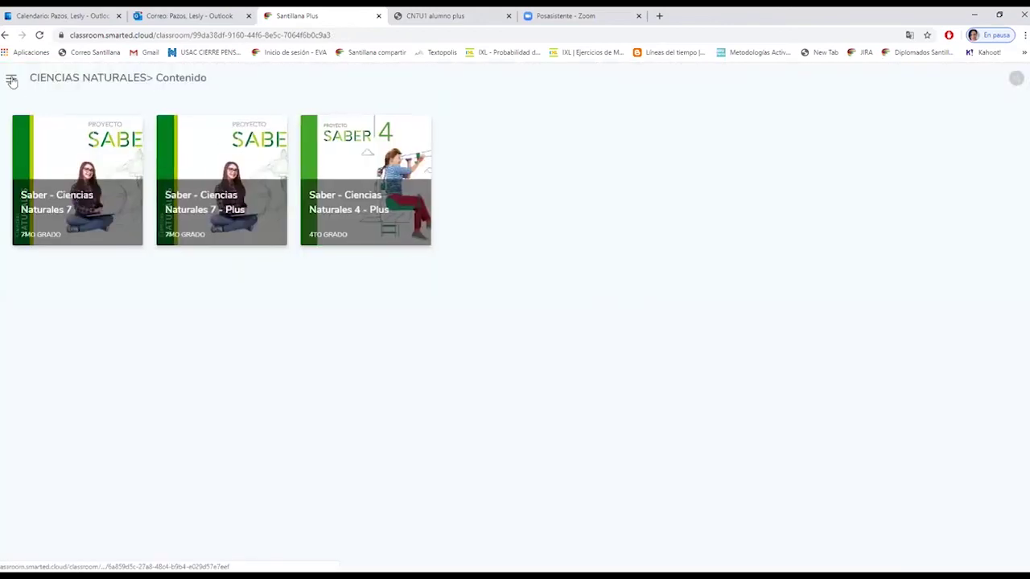
pyautogui.click(10, 78)
pyautogui.click(26, 79)
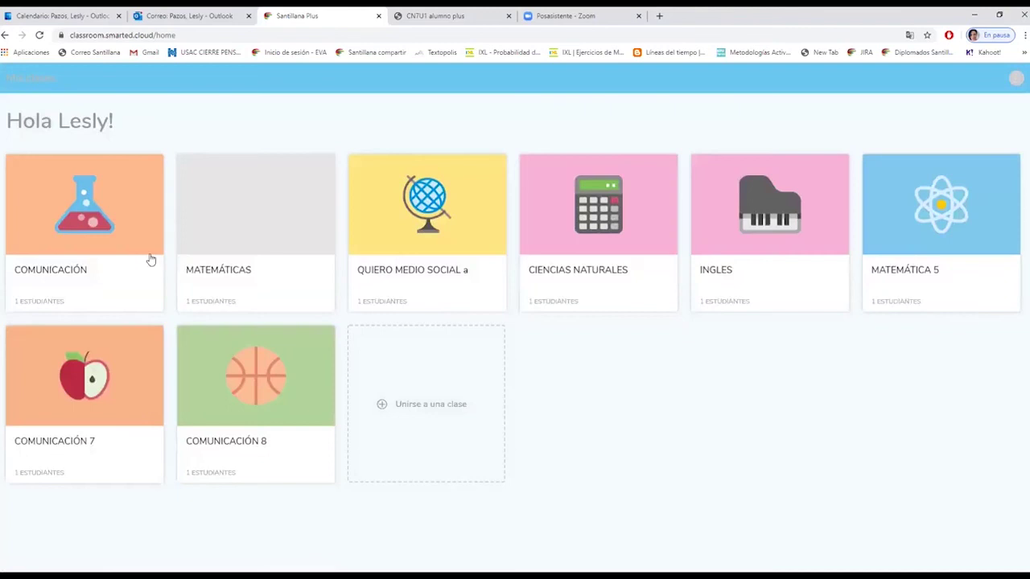
pyautogui.click(68, 380)
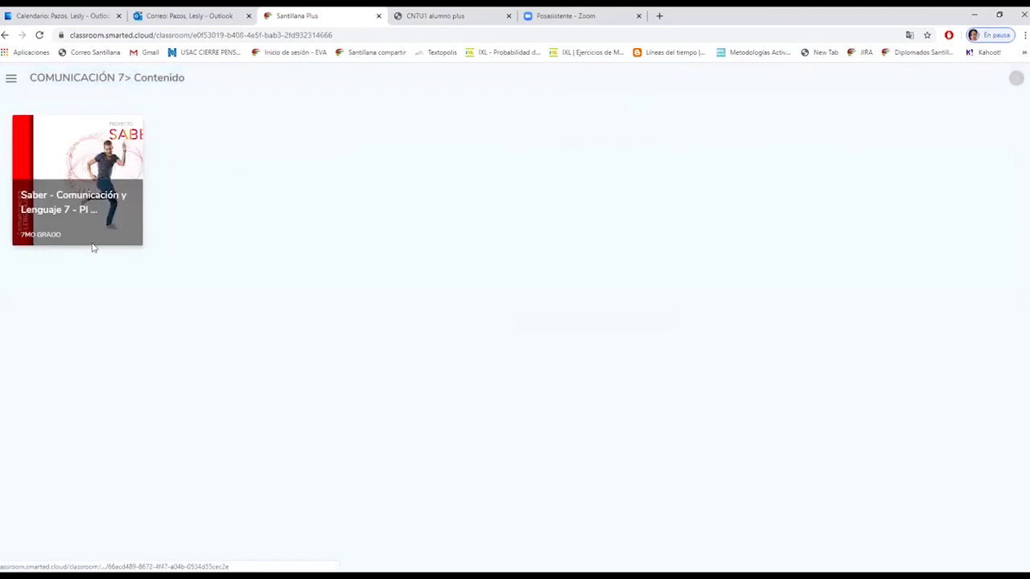
pyautogui.click(11, 79)
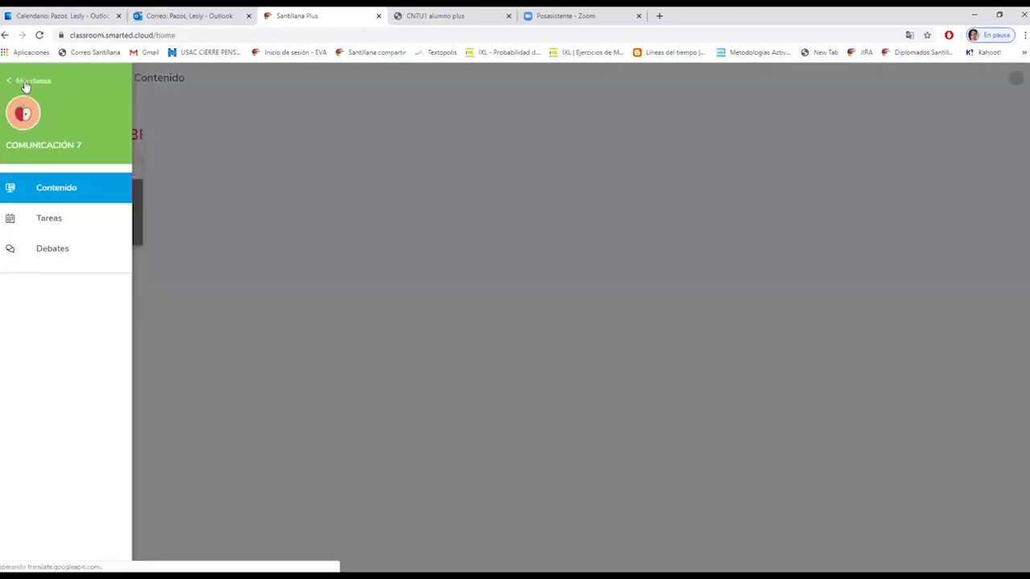
pyautogui.click(27, 83)
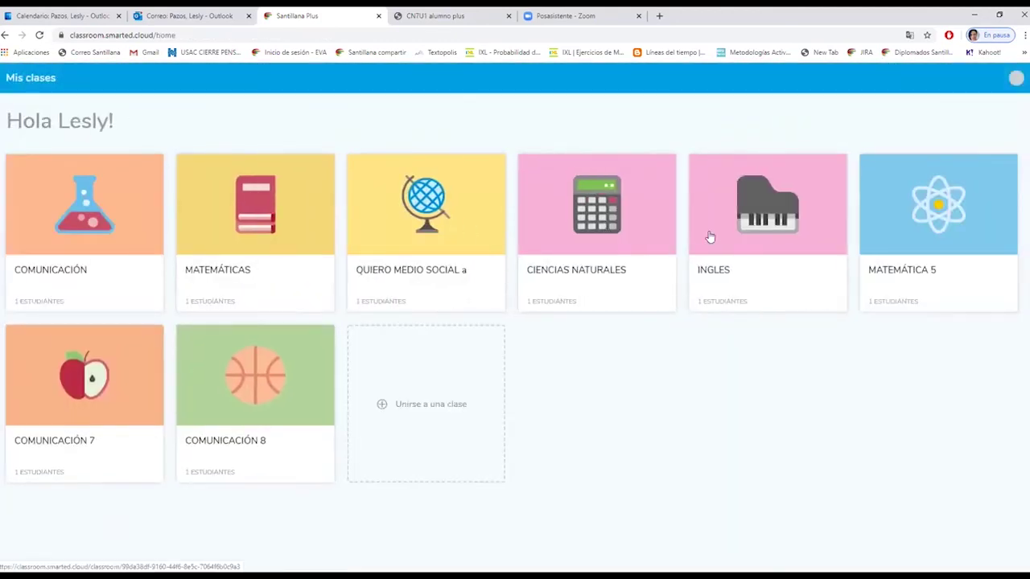
# - Open the CIENCIAS NATURALES Saber - Ciencias Naturales 7 - Plus book and expand Unidades 1 and 2
pyautogui.click(616, 219)
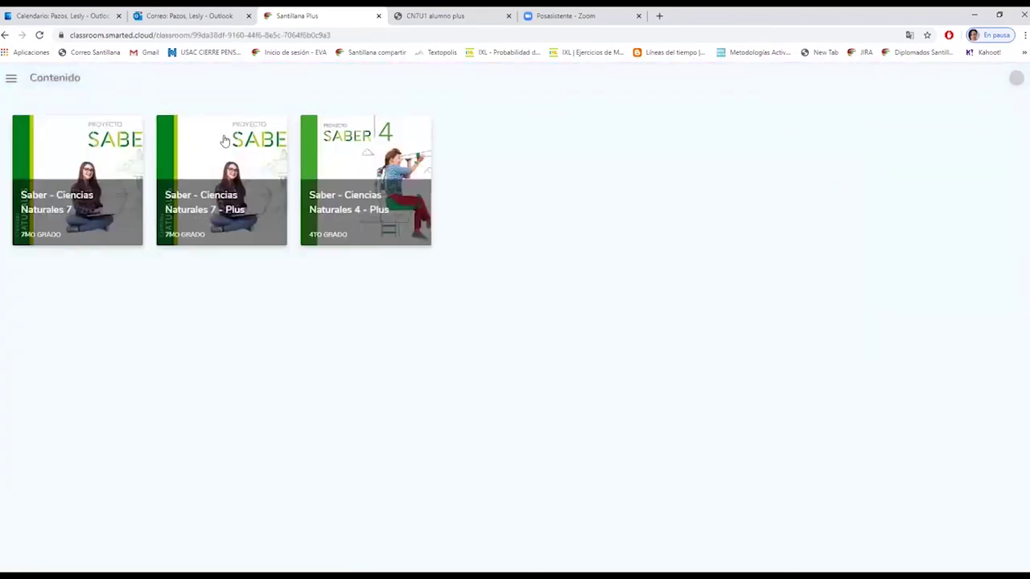
pyautogui.click(238, 150)
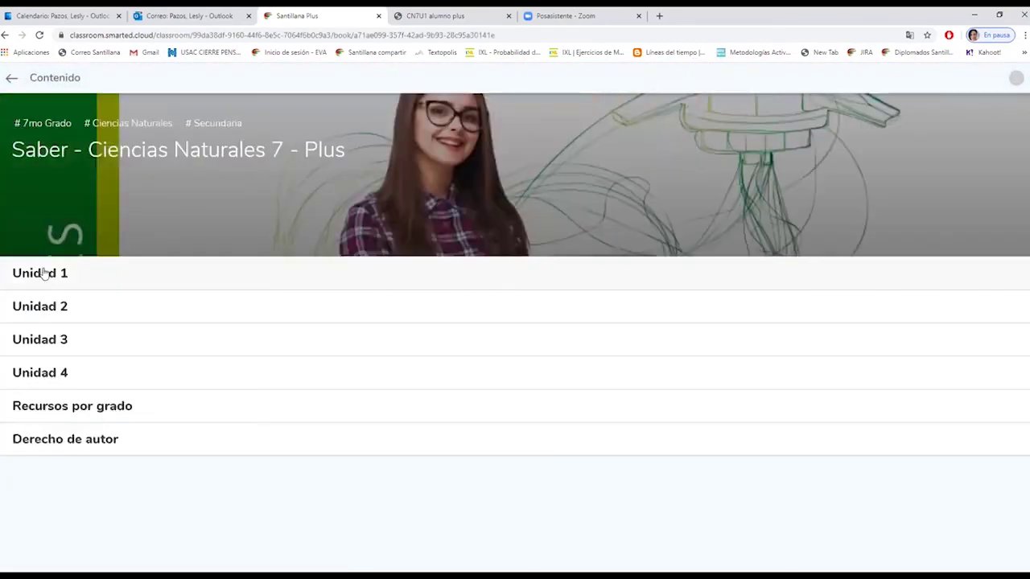
pyautogui.click(44, 274)
pyautogui.click(46, 407)
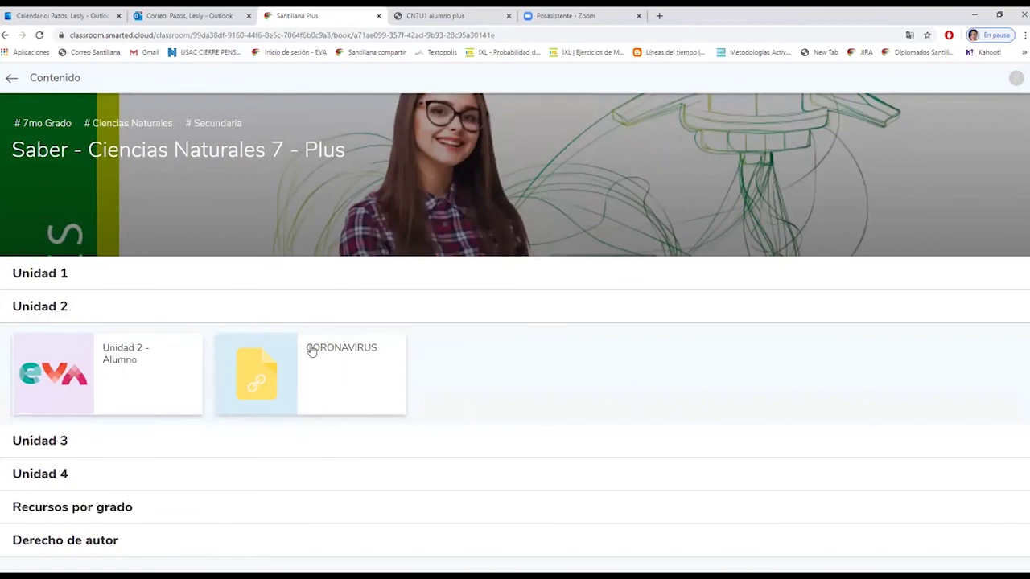
pyautogui.click(311, 349)
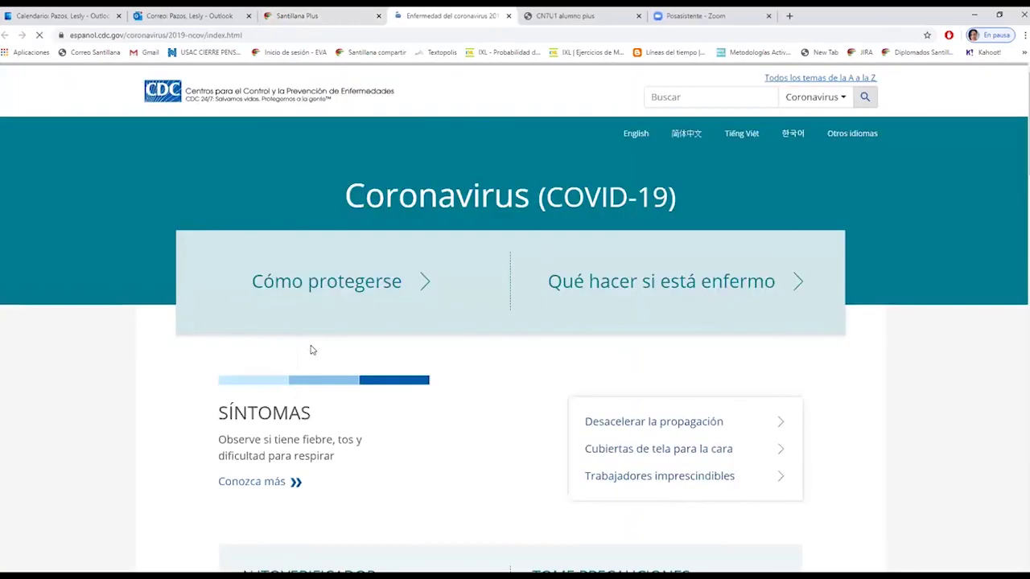
pyautogui.scroll(-2, 358, 364)
pyautogui.scroll(-12, 362, 359)
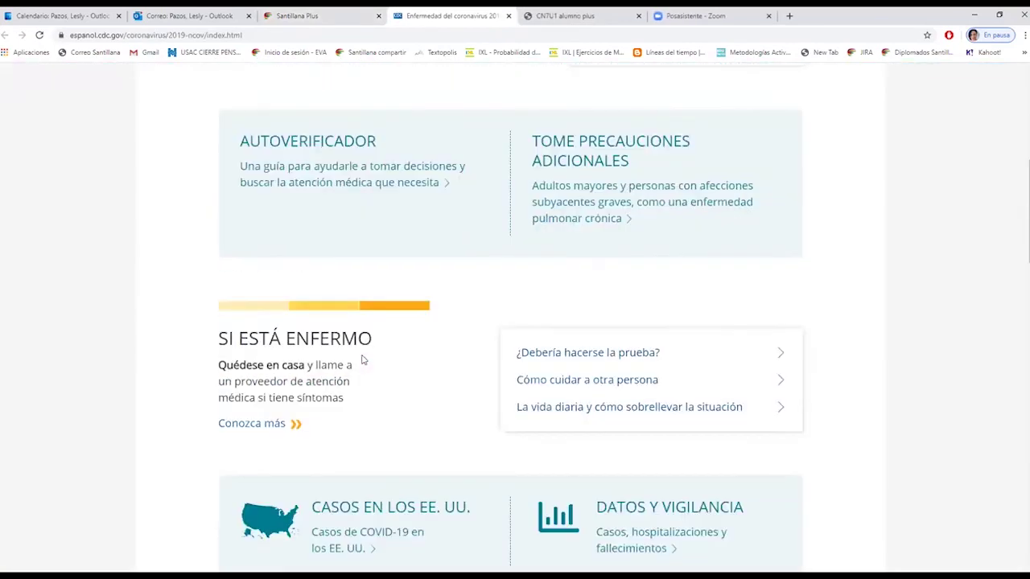
pyautogui.scroll(-7, 362, 360)
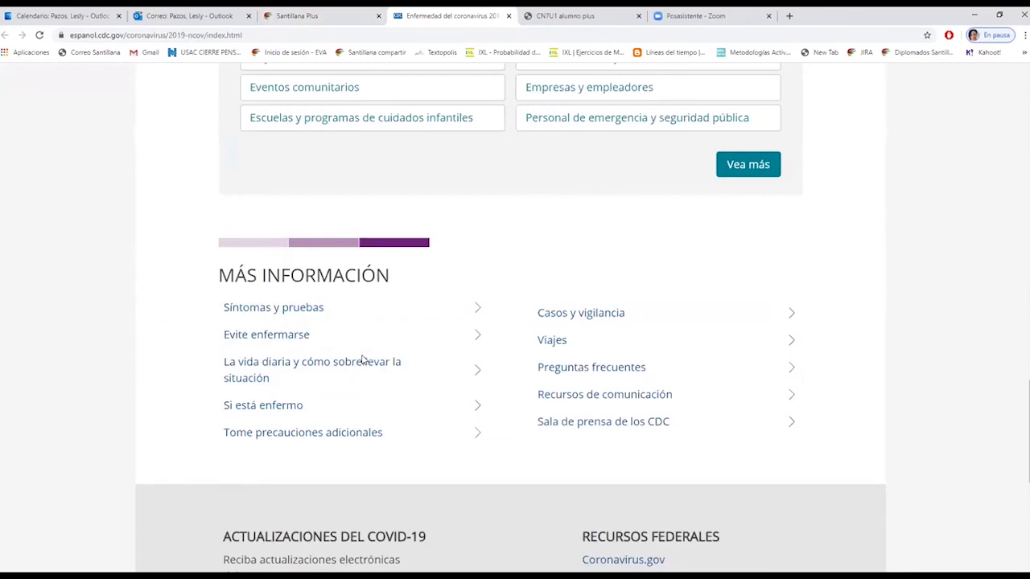
pyautogui.scroll(6, 363, 362)
pyautogui.scroll(13, 362, 361)
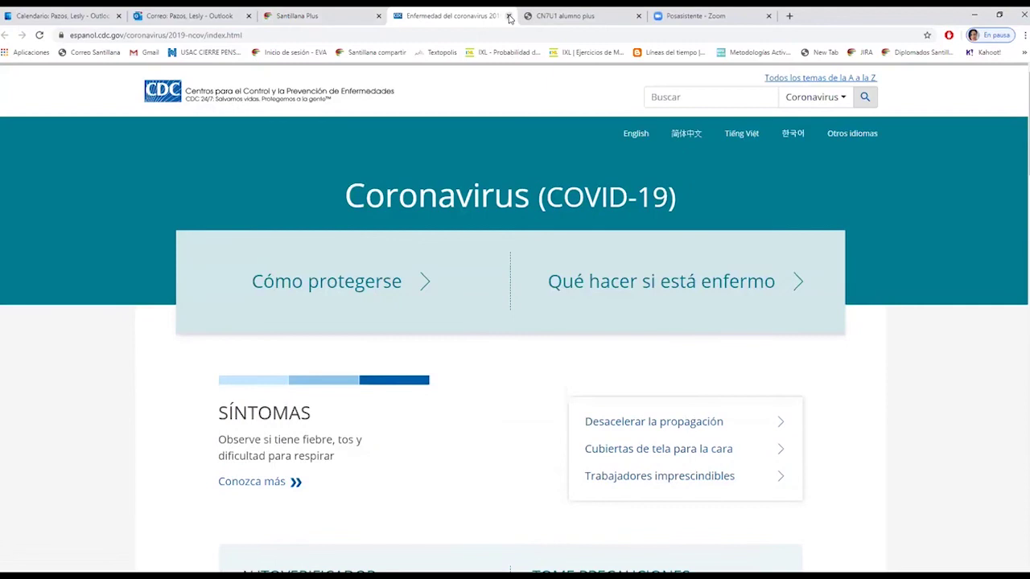
pyautogui.click(509, 15)
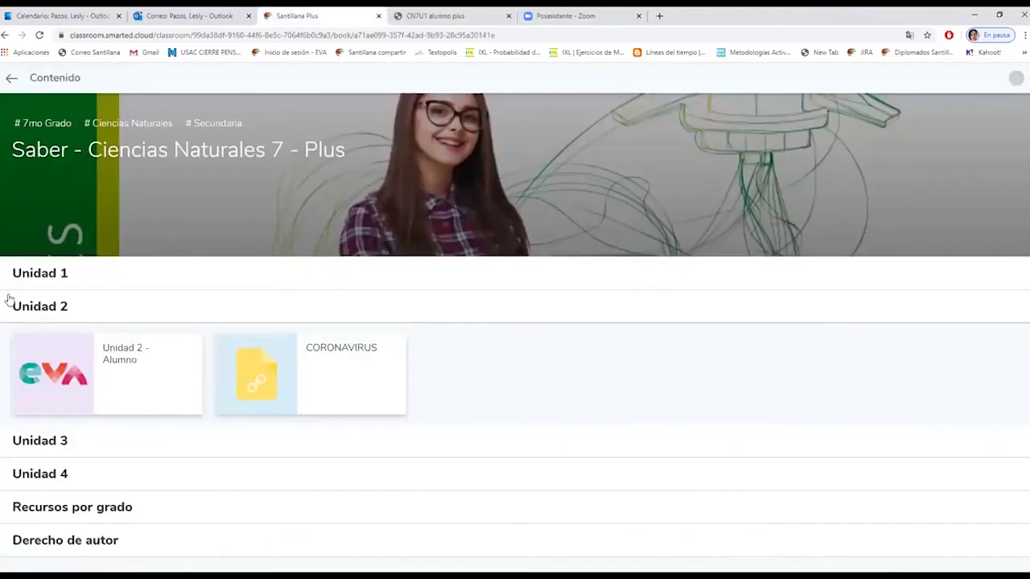
# - Expand Unidad 1, then go back via the menu to Mis clases with all eight classes
pyautogui.click(50, 275)
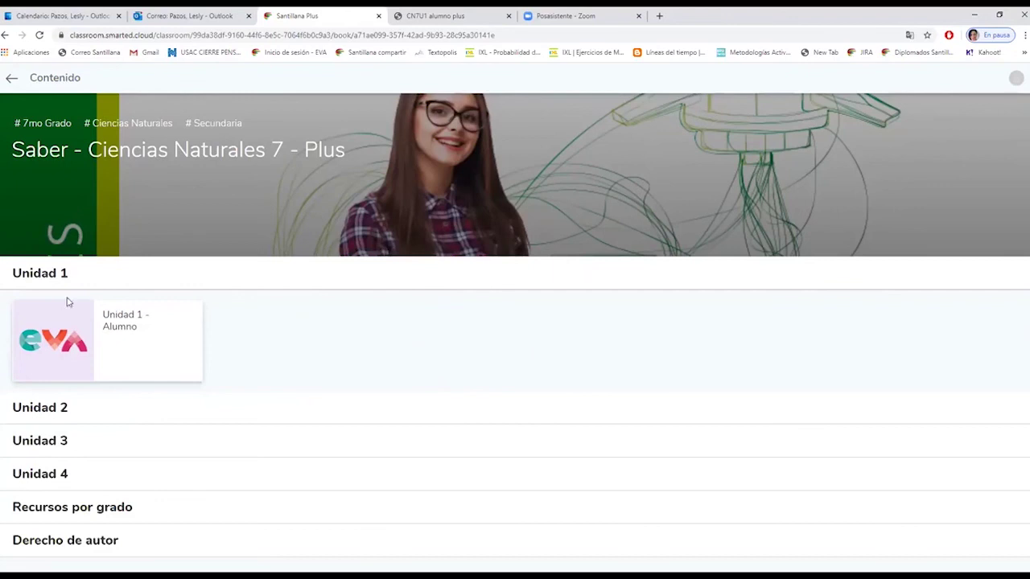
pyautogui.click(10, 80)
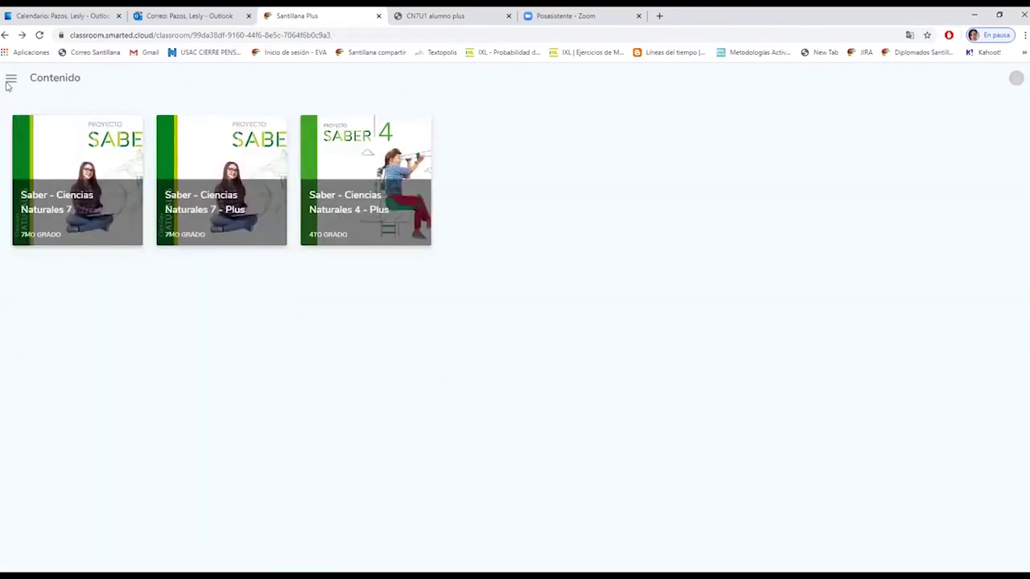
pyautogui.click(10, 81)
pyautogui.click(19, 81)
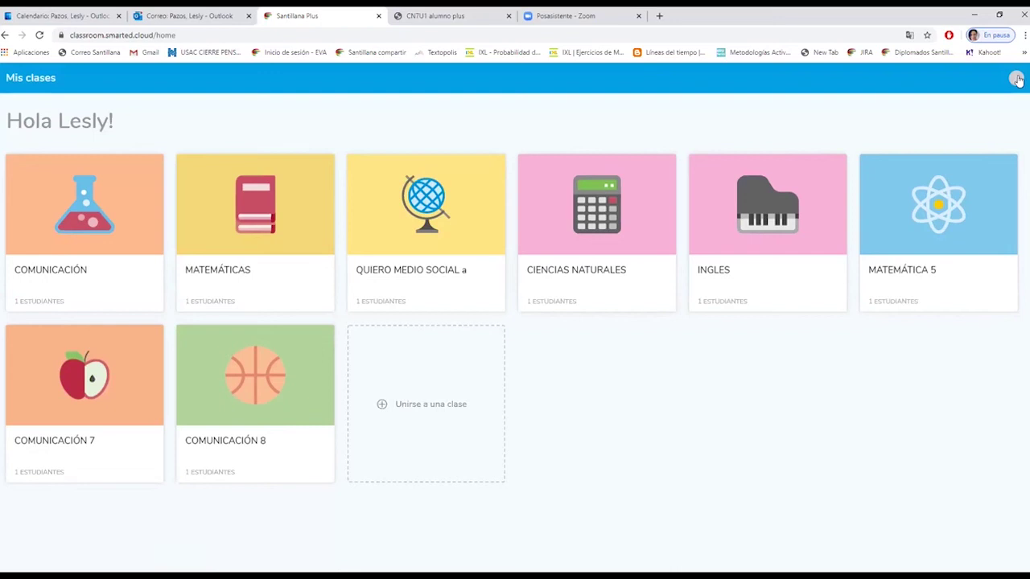
# - Log out of Santillana Plus and then of the Santillana portal
pyautogui.click(1016, 78)
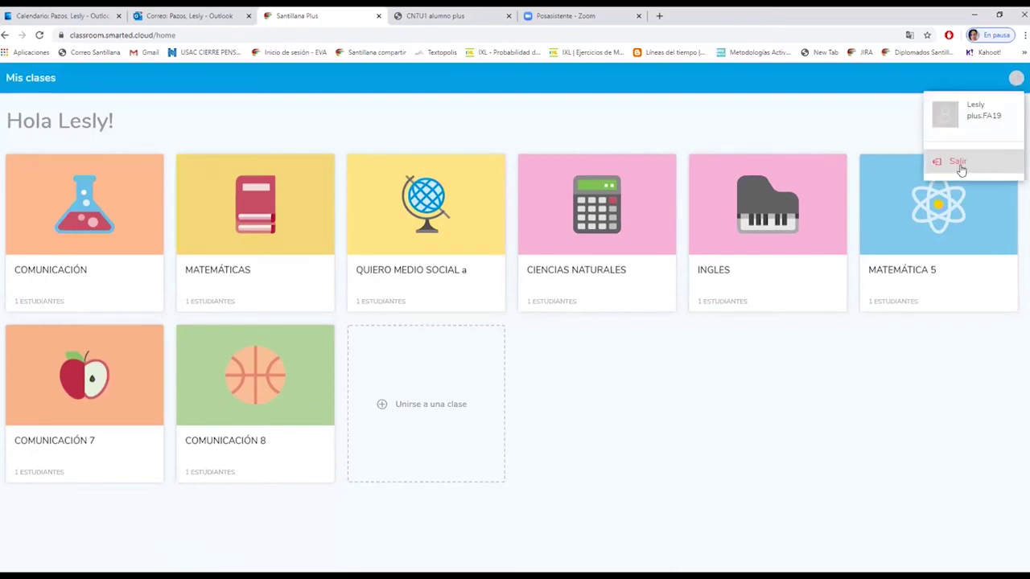
pyautogui.click(959, 164)
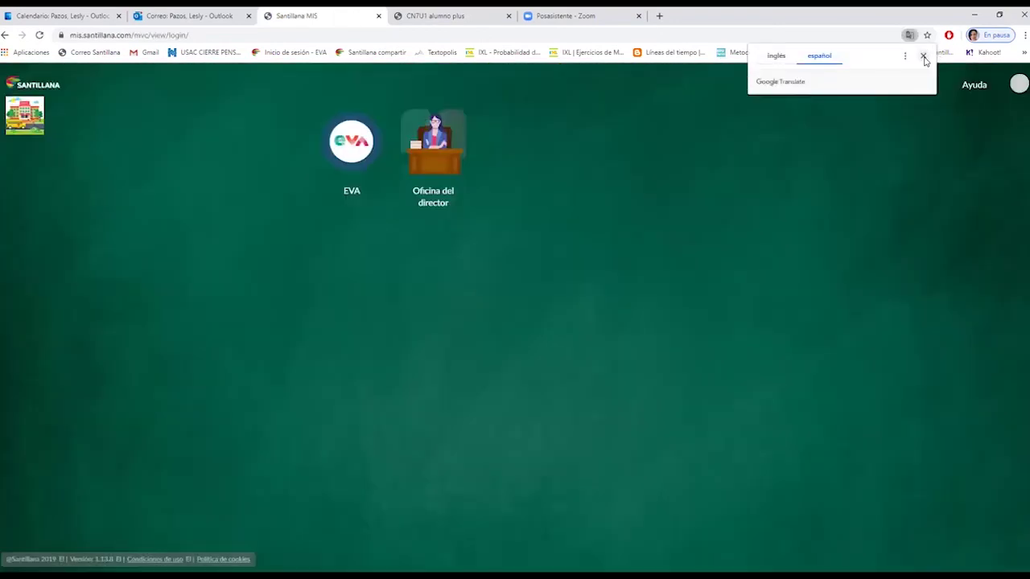
pyautogui.click(923, 57)
pyautogui.click(1018, 85)
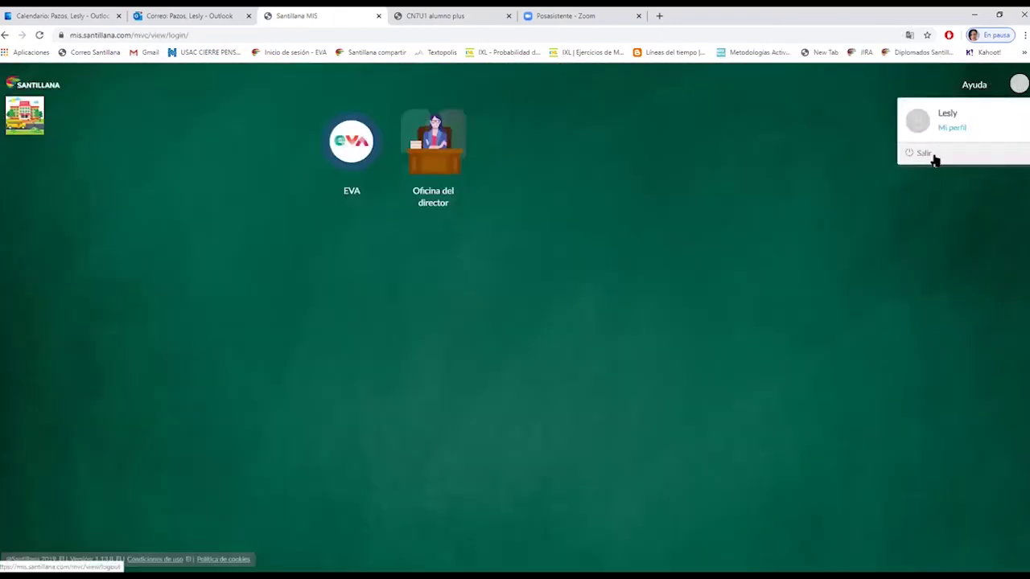
pyautogui.click(934, 158)
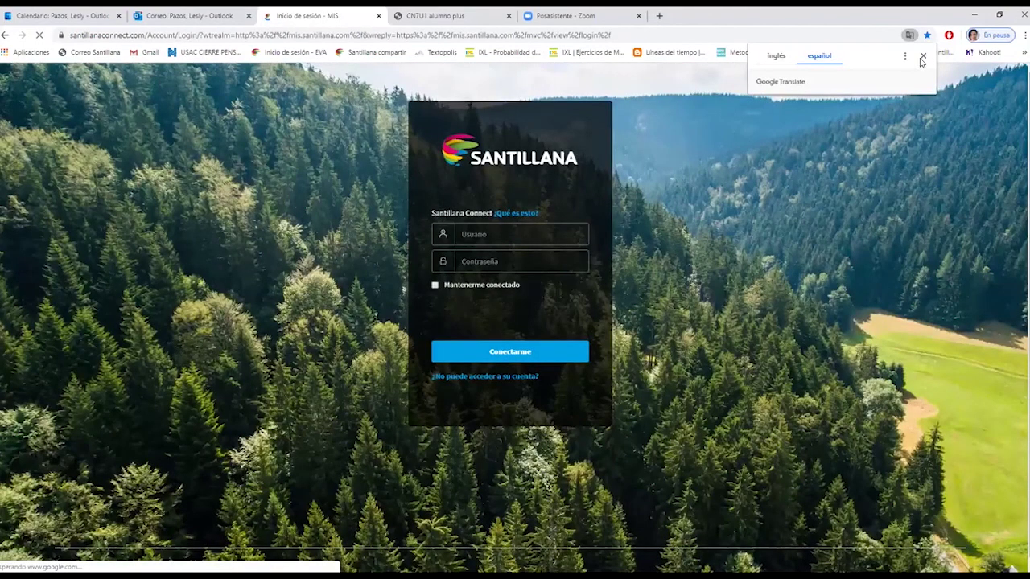
# - Sign in with the saved teacher username and password, passing the not-a-robot check
pyautogui.click(494, 233)
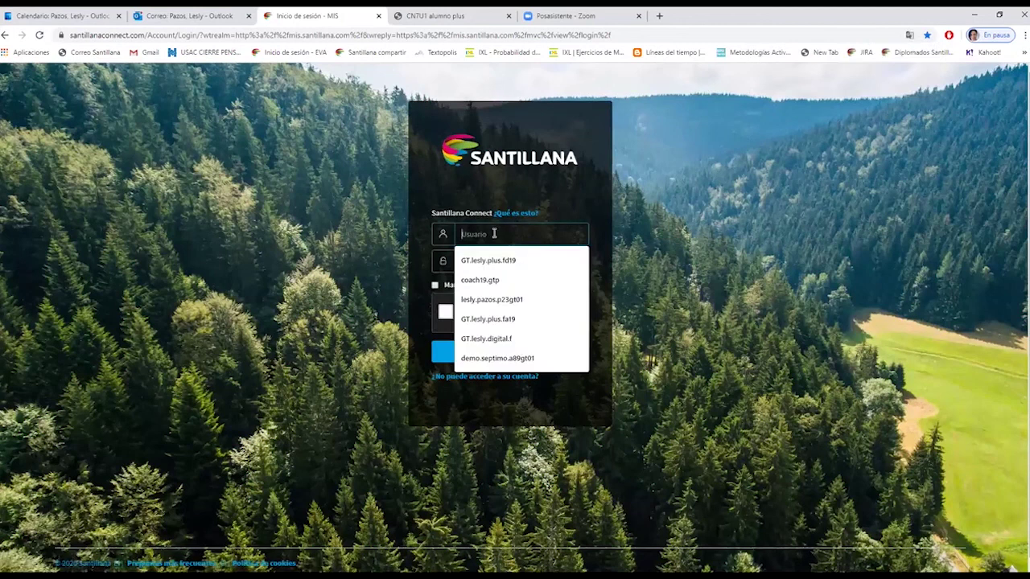
pyautogui.click(513, 263)
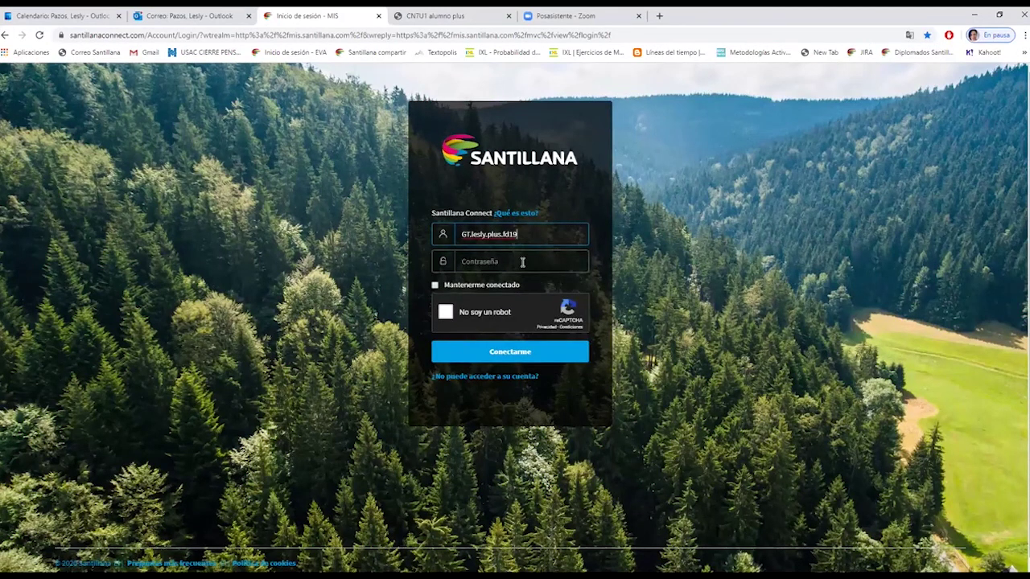
pyautogui.write('••••')
pyautogui.click(446, 313)
pyautogui.click(484, 354)
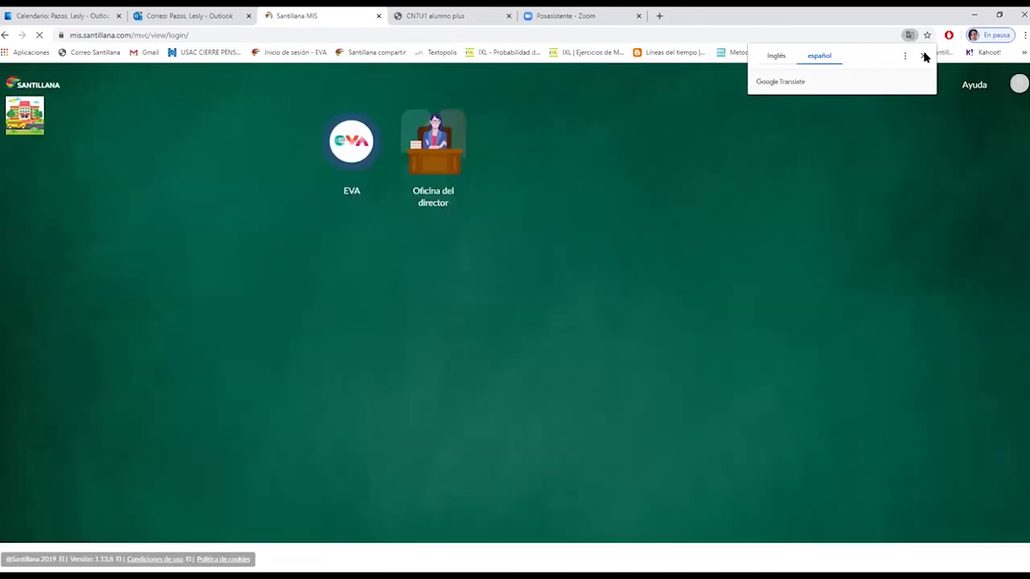
# - Enter EVA from the MIS page and open the teacher's CIENCIAS NATURALES class
pyautogui.click(923, 56)
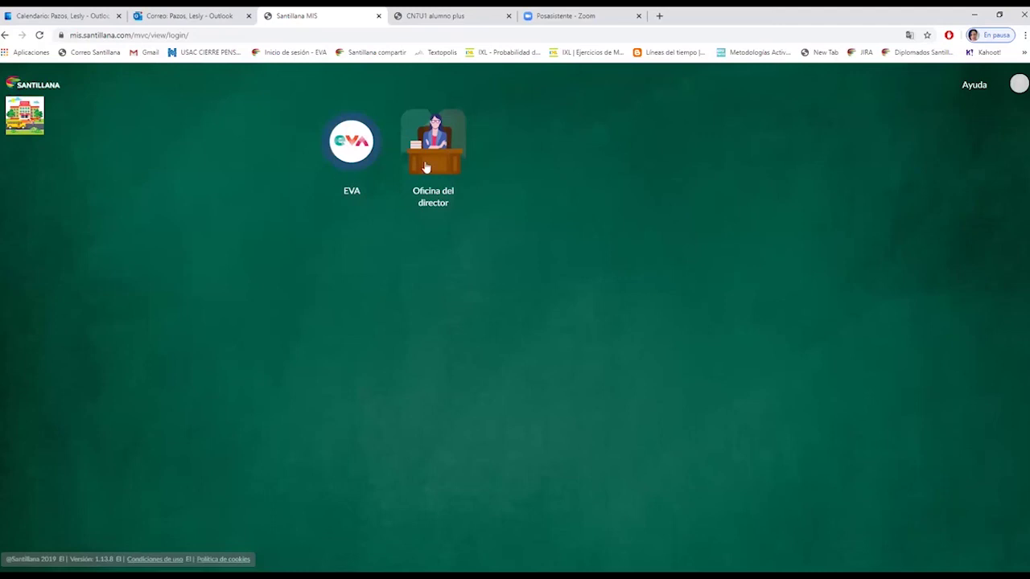
pyautogui.click(358, 156)
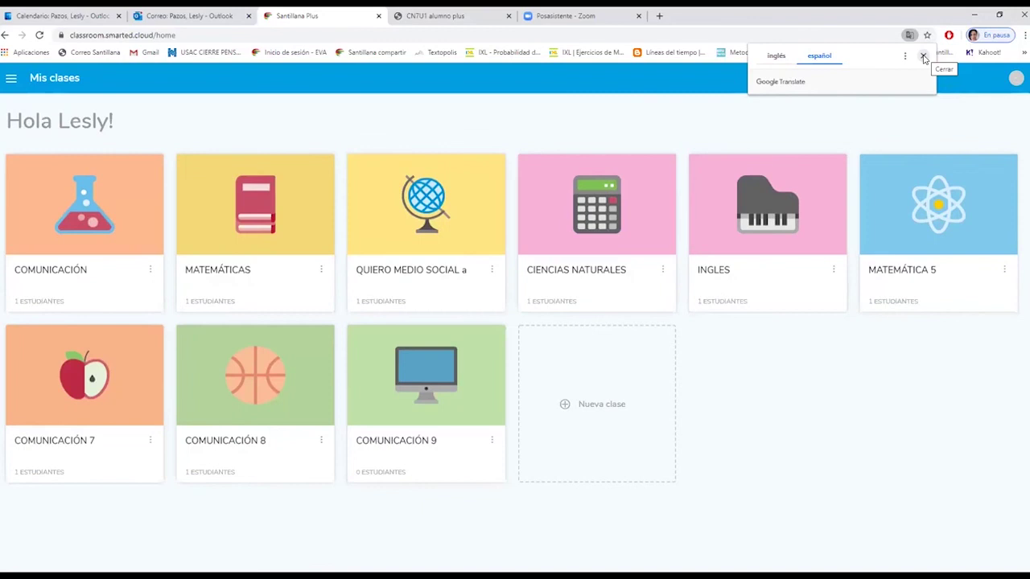
pyautogui.click(924, 58)
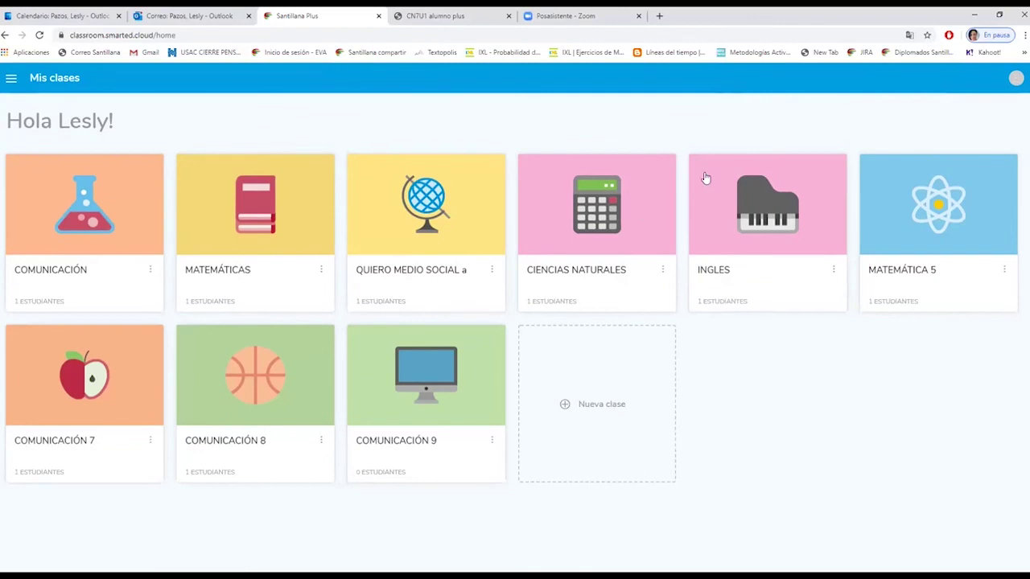
pyautogui.click(596, 220)
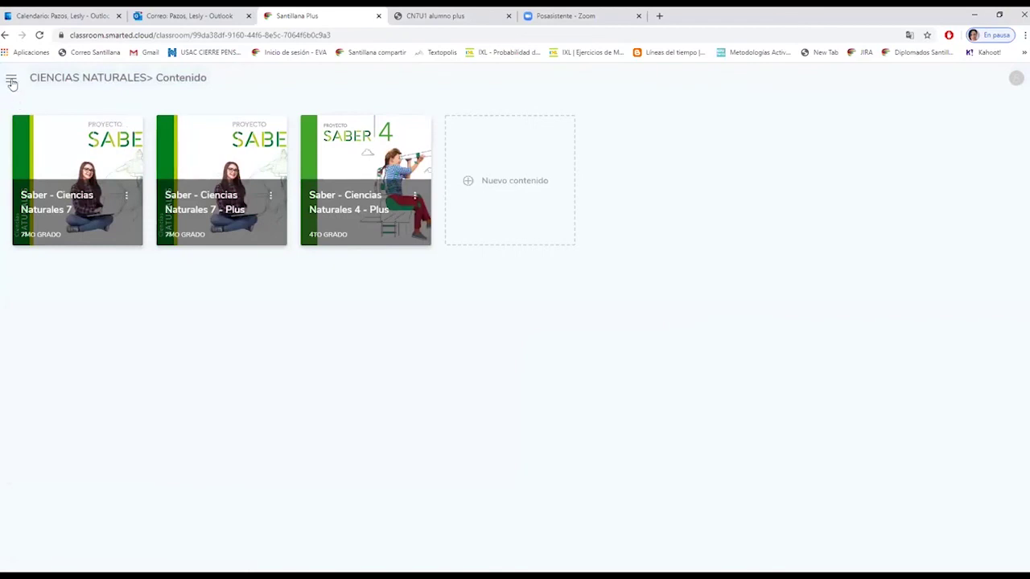
# - Open the class Tareas list, check the Finalizados and Futuros tabs, and return to En curso
pyautogui.click(11, 82)
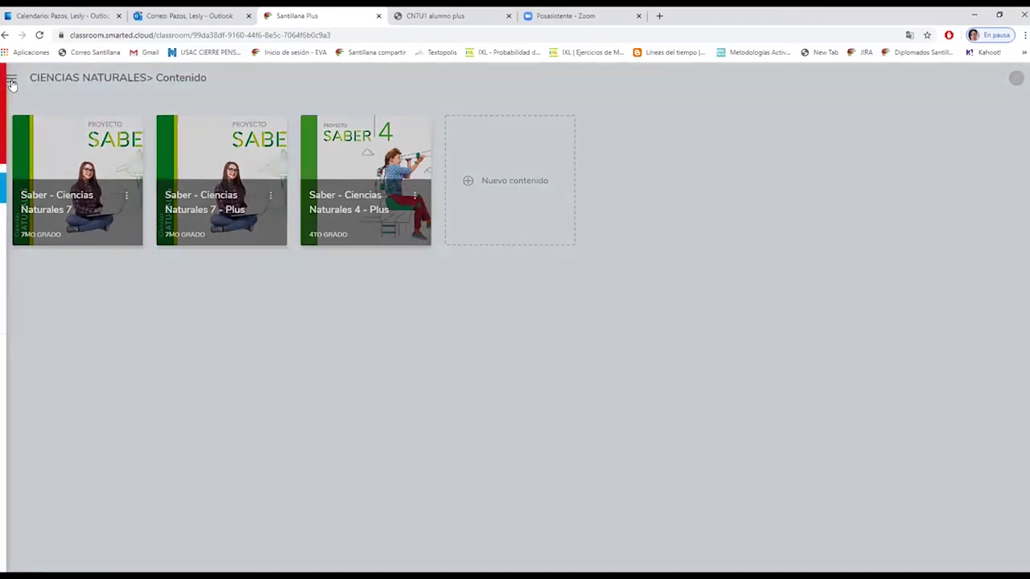
pyautogui.click(56, 250)
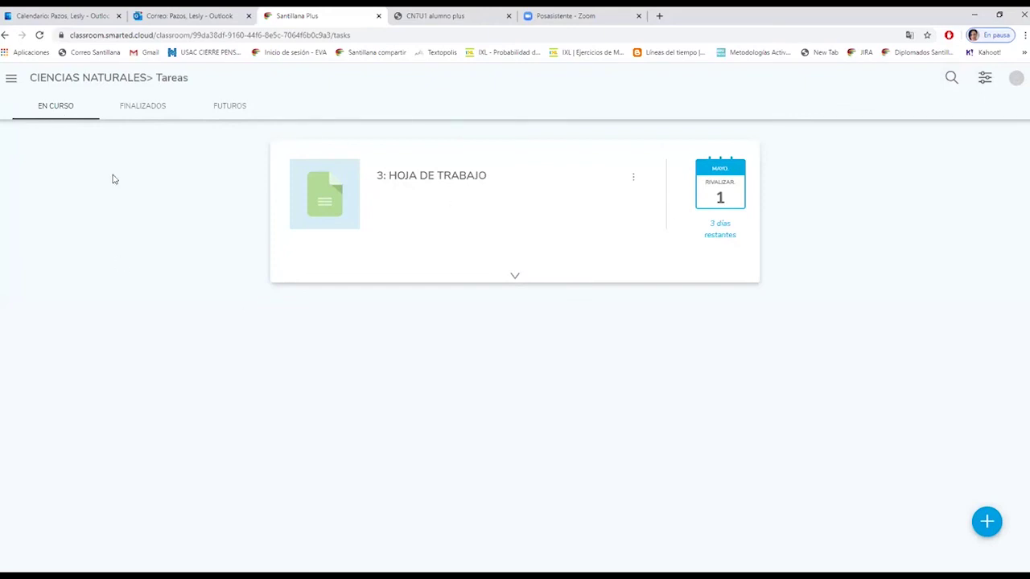
pyautogui.click(141, 108)
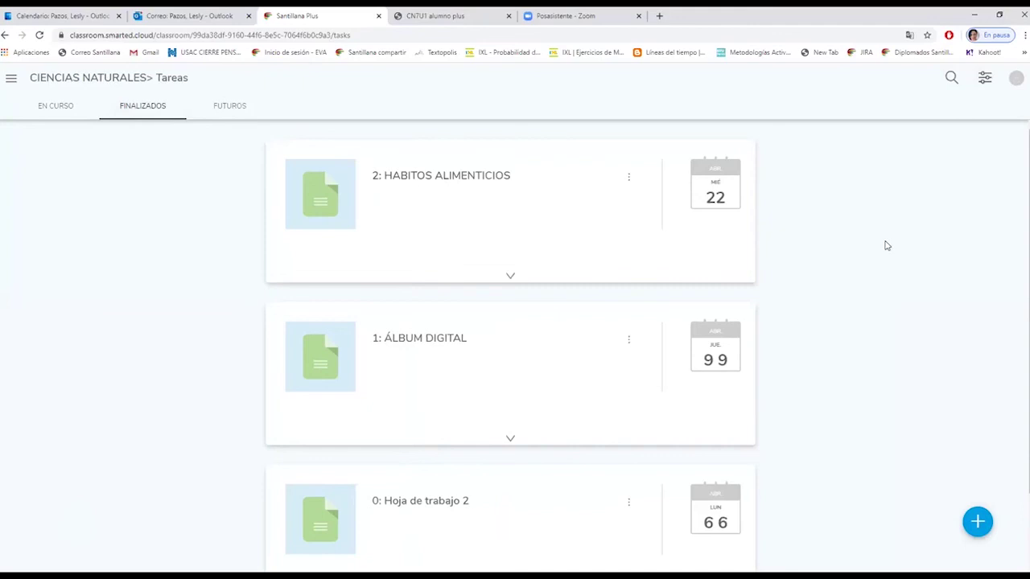
pyautogui.scroll(-1, 886, 245)
pyautogui.scroll(1, 885, 244)
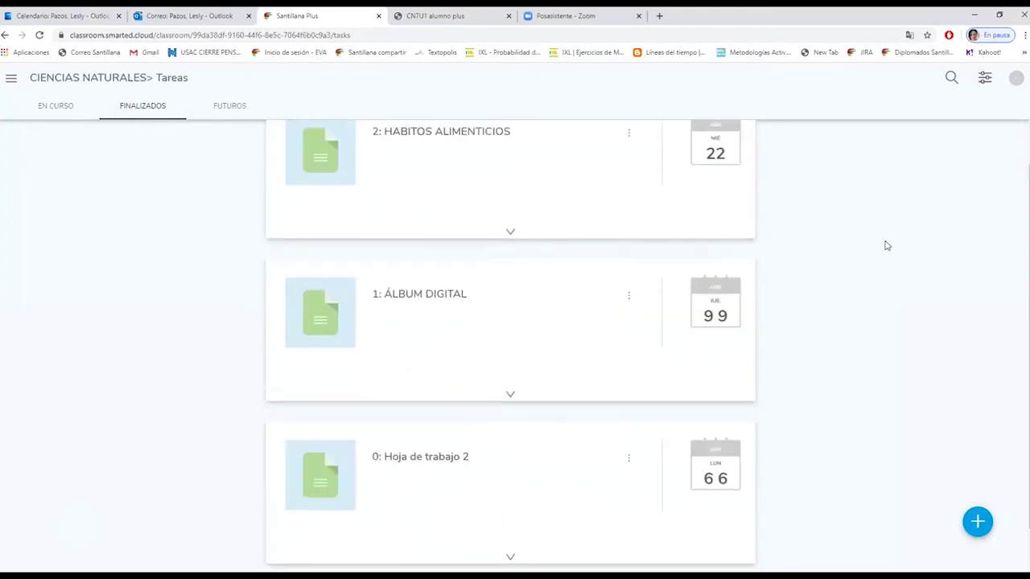
pyautogui.click(230, 106)
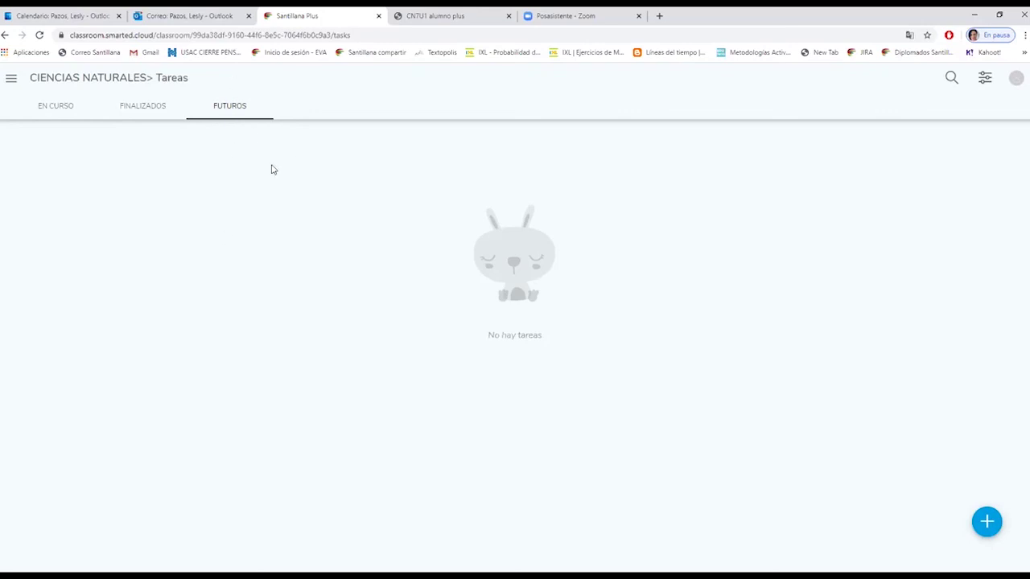
pyautogui.click(58, 107)
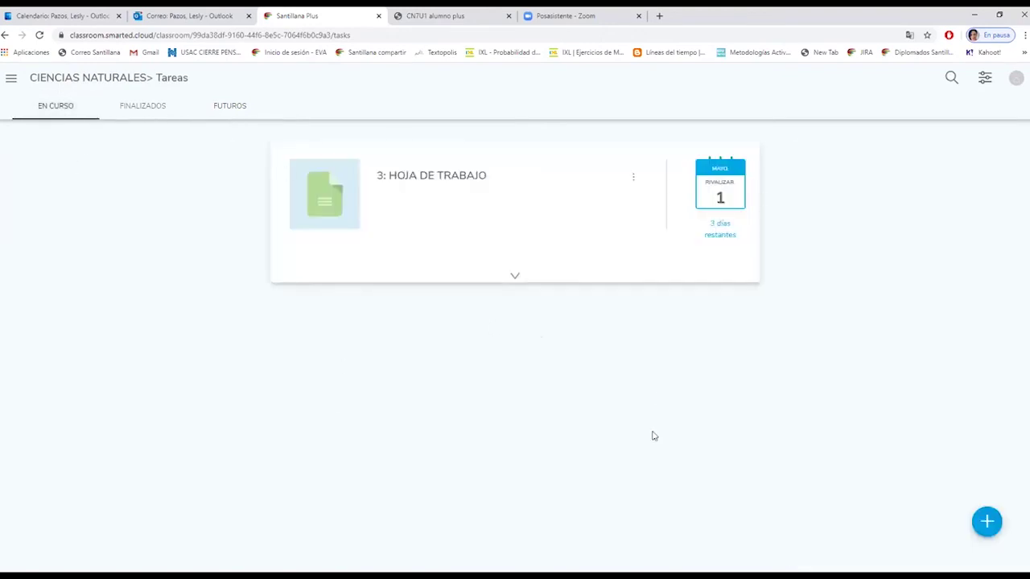
# - Open the student's 3: HOJA DE TRABAJO submission and download BITACORA_DE_HOME_OFFICE_MIERCOLES_18.docx
pyautogui.click(421, 182)
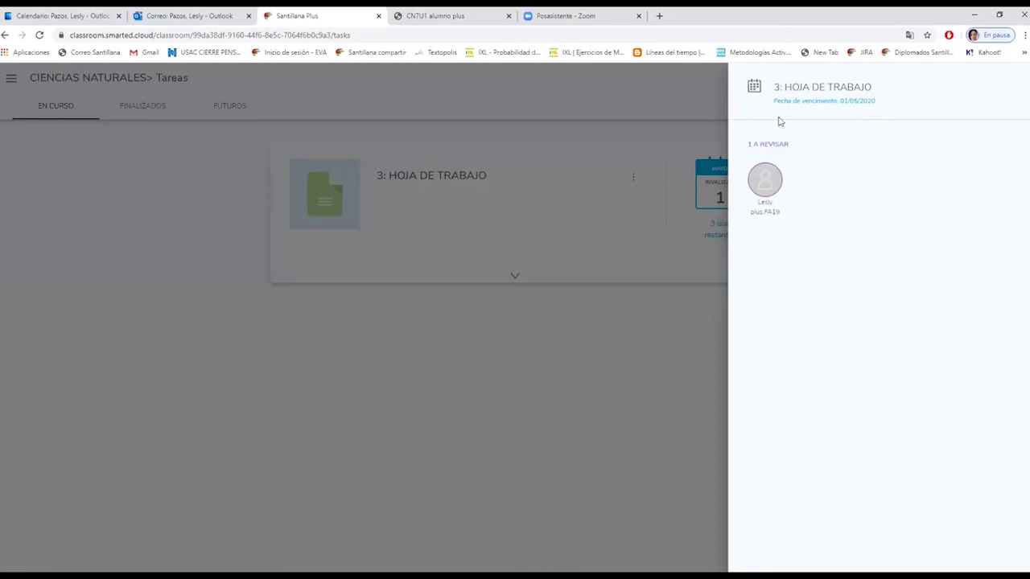
pyautogui.click(767, 184)
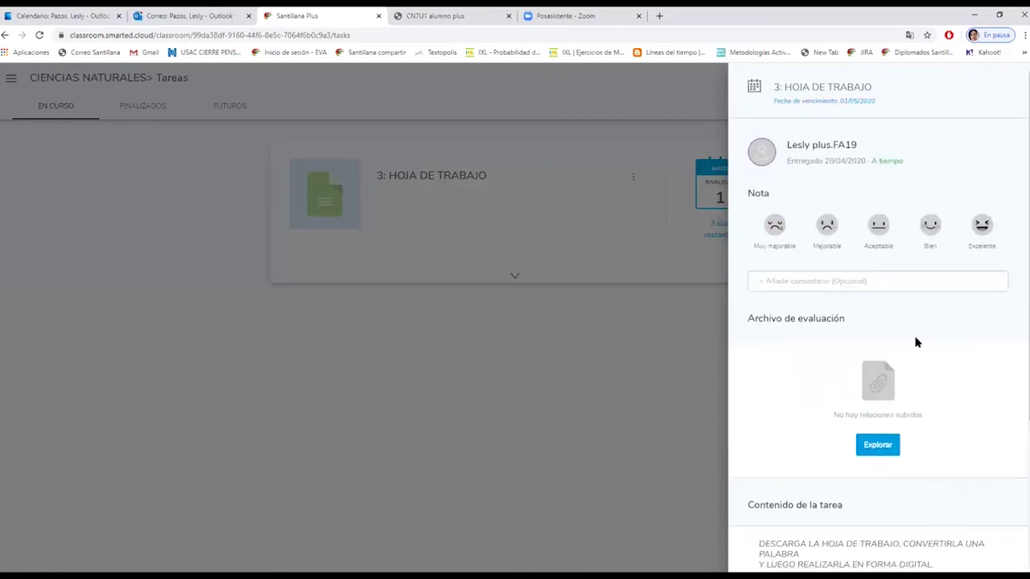
pyautogui.scroll(-3, 916, 343)
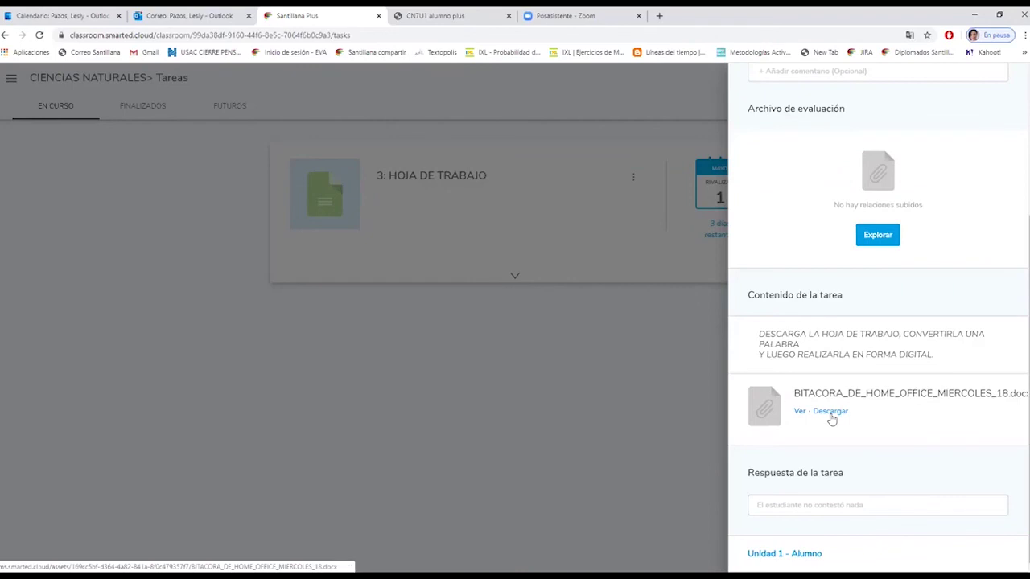
pyautogui.click(830, 411)
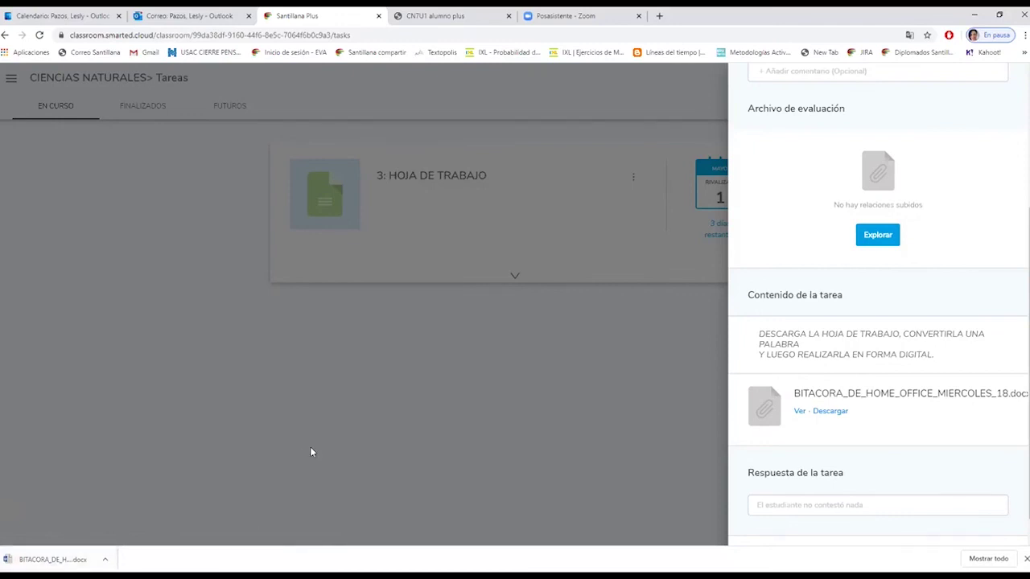
# - Return to the Nota section of the grading panel and pick the Excelente face
pyautogui.scroll(1, 882, 396)
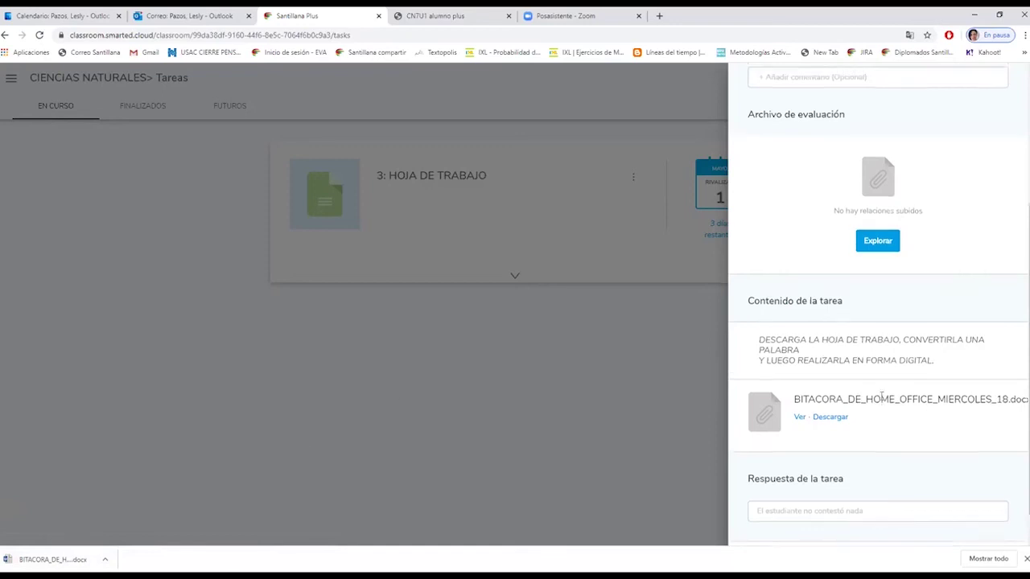
pyautogui.scroll(1, 882, 399)
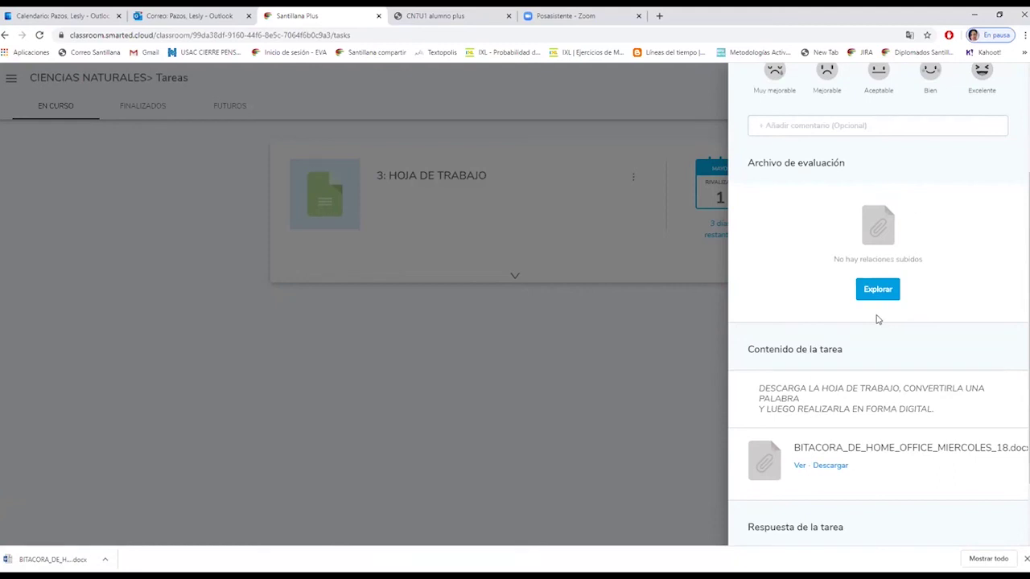
pyautogui.scroll(3, 878, 319)
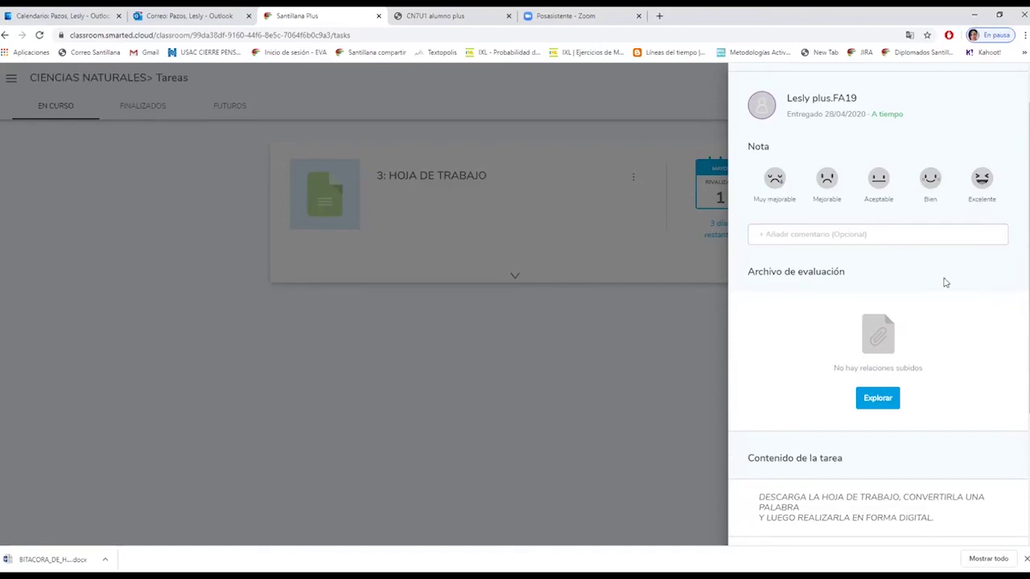
pyautogui.click(969, 199)
# - Add the comment 'Te felicito por tu puntuación 10/10' to the Excelente grade, send it, and close the panel
pyautogui.click(982, 182)
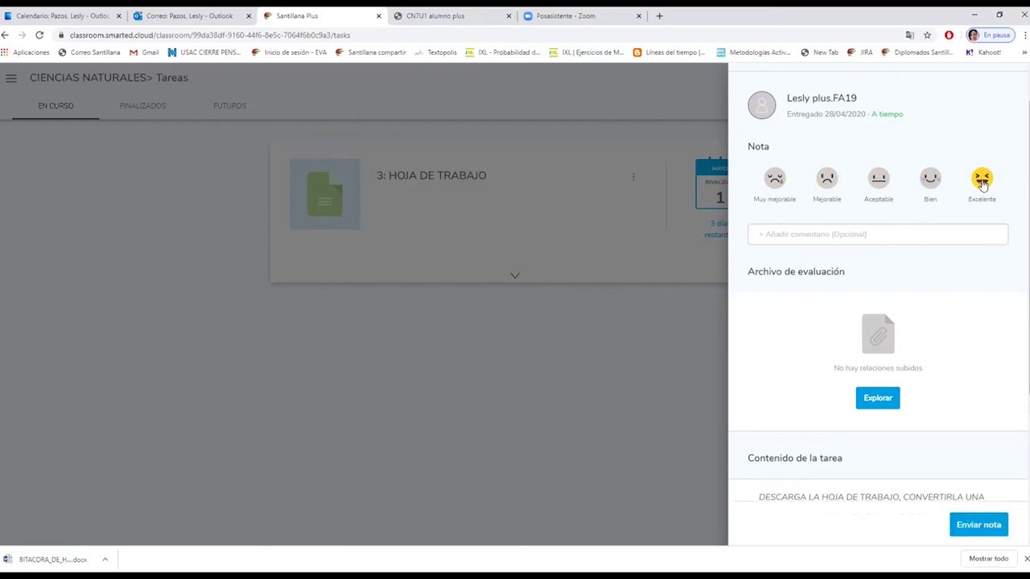
pyautogui.click(824, 234)
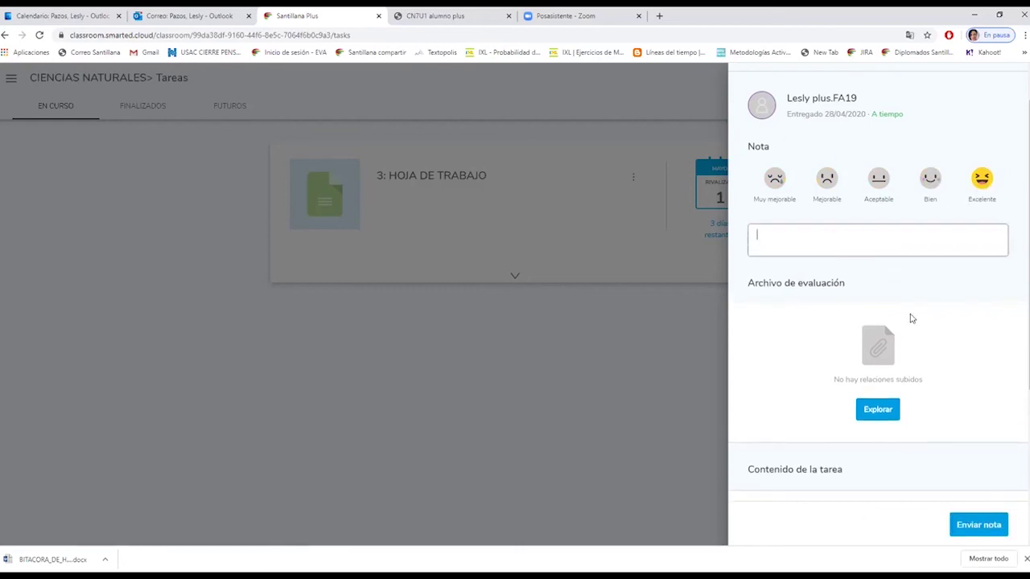
pyautogui.write('Te felicito por tu puntuación 10/10.')
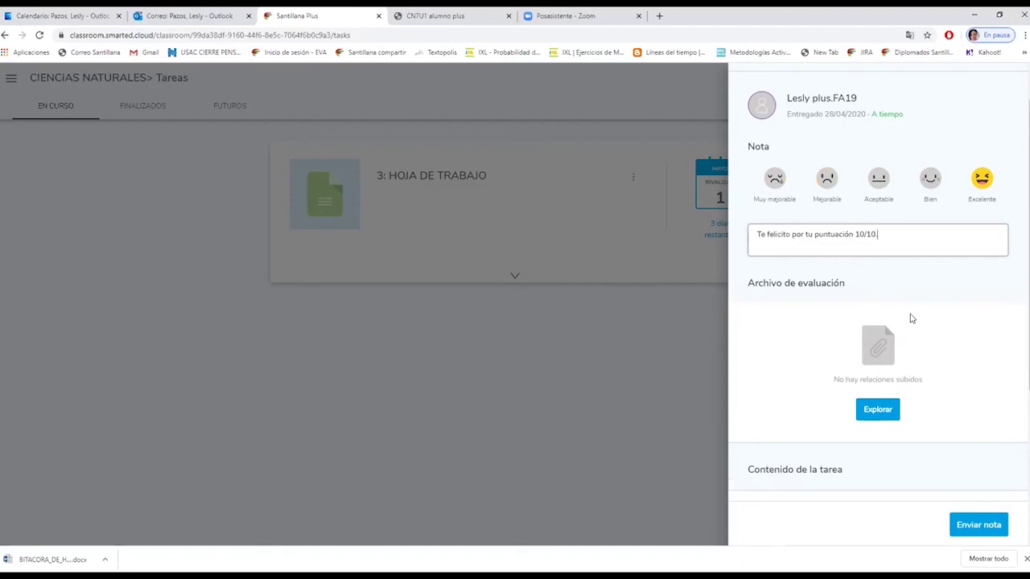
pyautogui.click(977, 530)
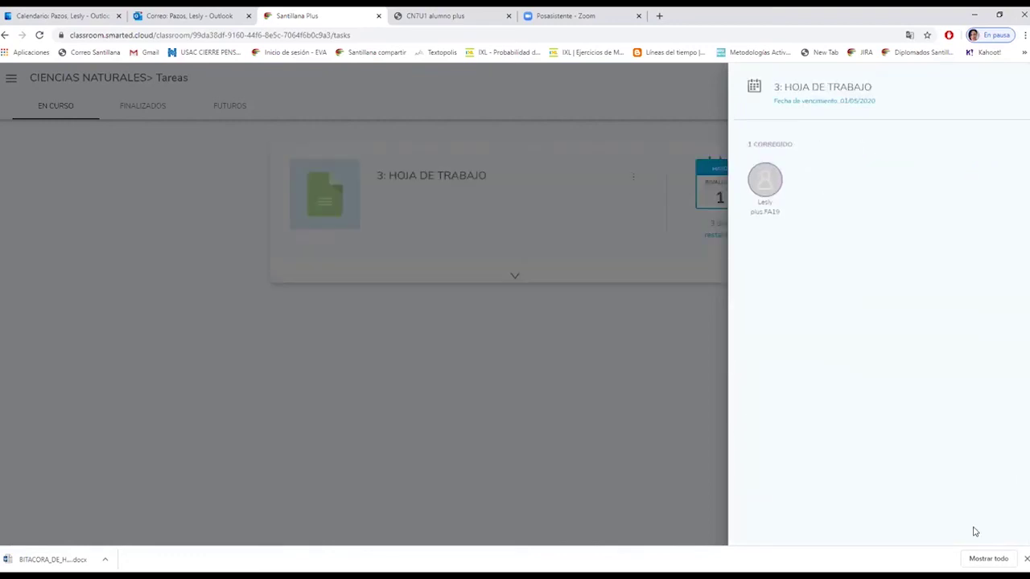
pyautogui.click(707, 405)
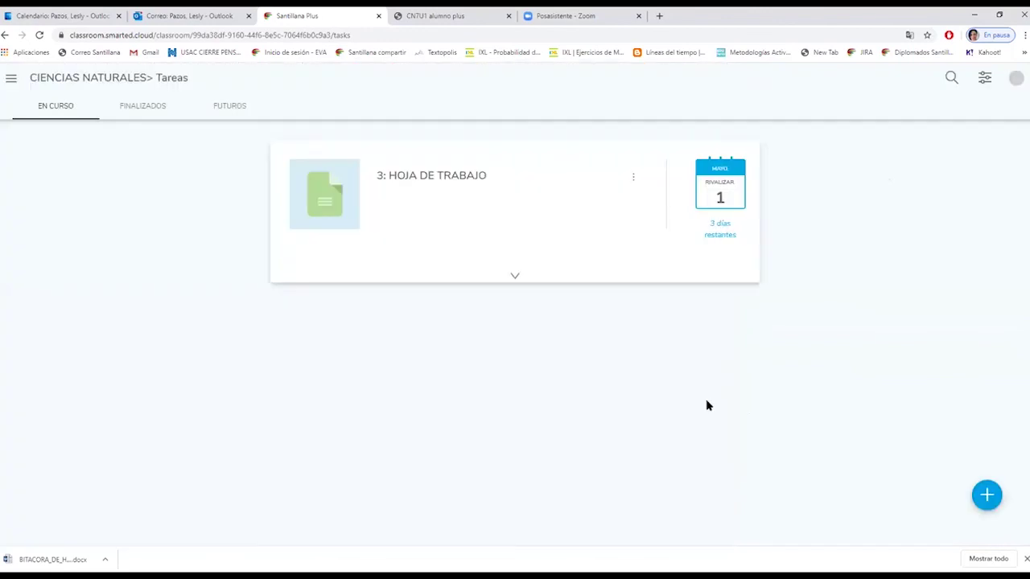